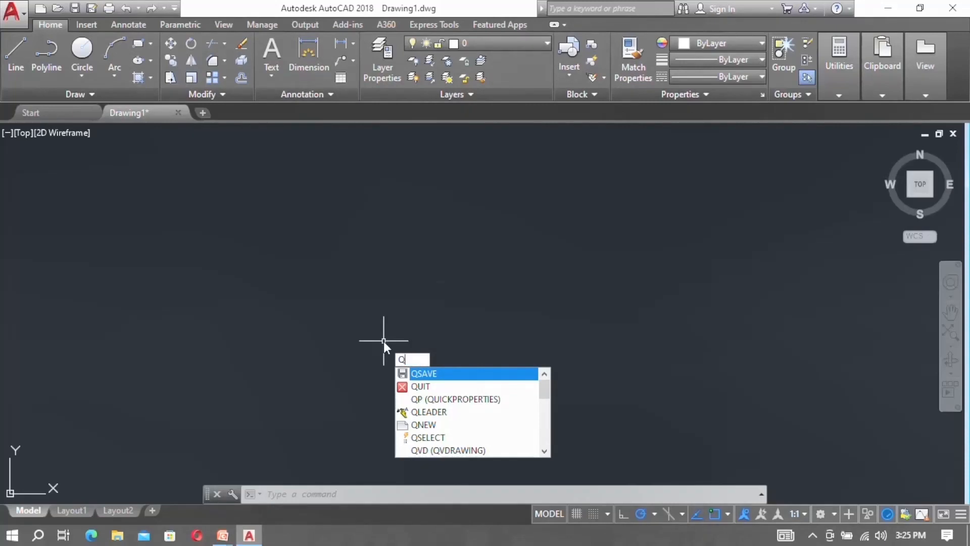
Draw a freehand chain of four connected line segments across the middle of the drawing with the Line command
{"action": "key", "text": "BackSpace"}
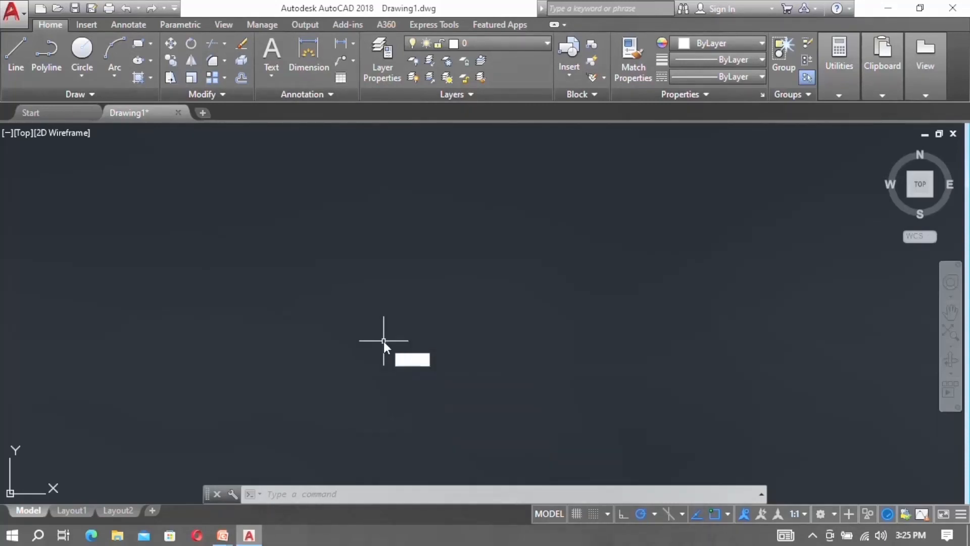
{"action": "type", "text": "l"}
{"action": "key", "text": "Return"}
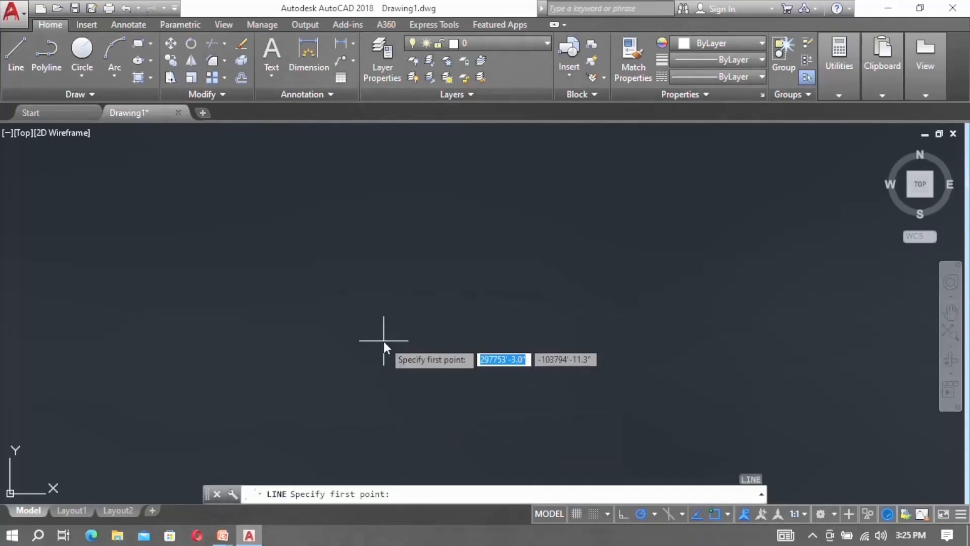
{"action": "left_click", "coordinate": [345, 264]}
{"action": "left_click", "coordinate": [439, 292]}
{"action": "left_click", "coordinate": [479, 250]}
{"action": "left_click", "coordinate": [608, 250]}
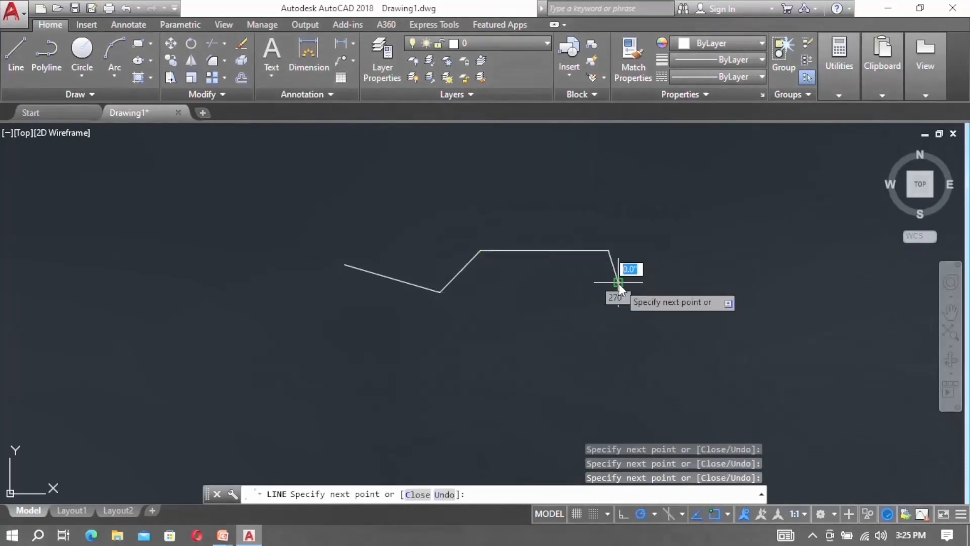
{"action": "left_click", "coordinate": [618, 281]}
{"action": "key", "text": "Escape"}
Draw a small rectangle below the end of the line chain
{"action": "type", "text": "rec"}
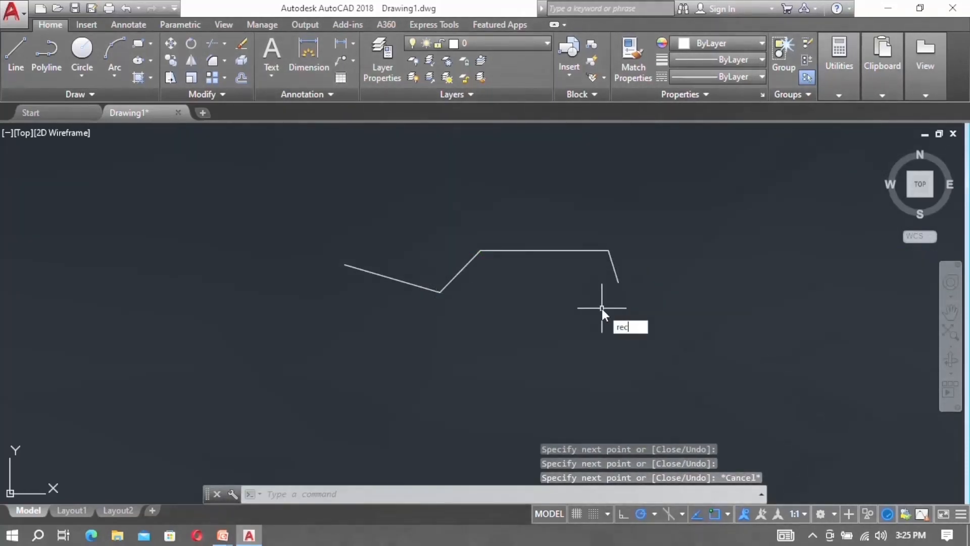
{"action": "key", "text": "Return"}
{"action": "left_click", "coordinate": [558, 327]}
{"action": "left_click", "coordinate": [620, 373]}
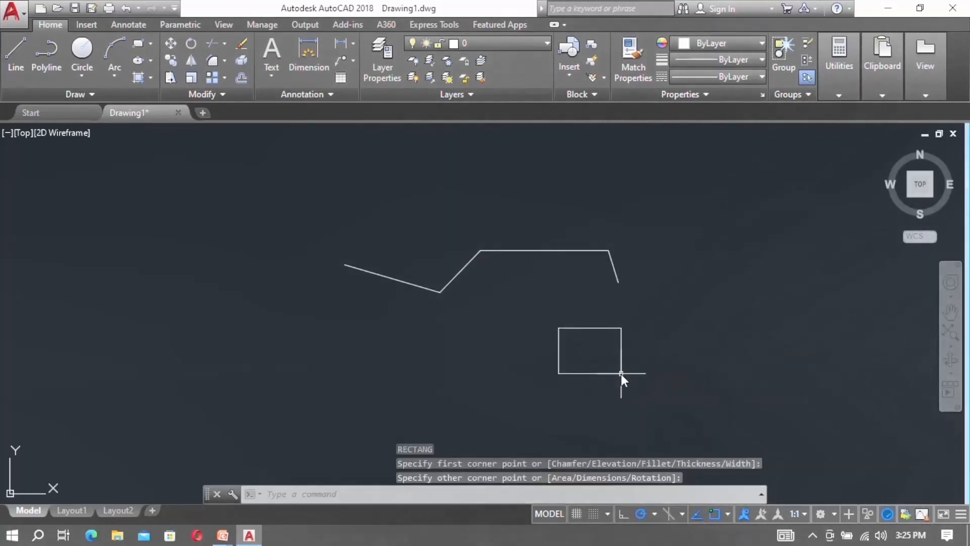
Draw a circle with a radius of about 10'-5" above the start of the line chain
{"action": "type", "text": "c"}
{"action": "key", "text": "Return"}
{"action": "left_click", "coordinate": [362, 189]}
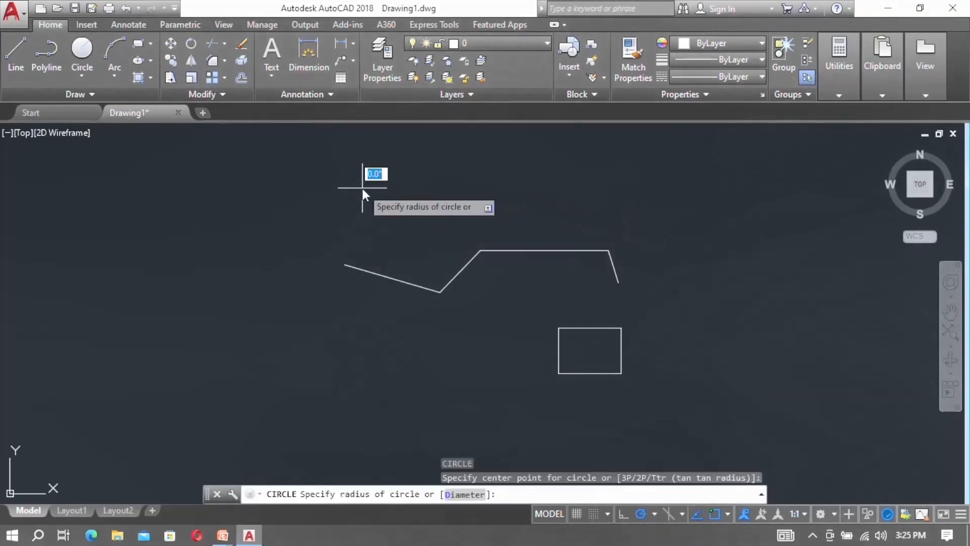
{"action": "left_click", "coordinate": [439, 196]}
{"action": "left_click", "coordinate": [449, 208]}
{"action": "left_click", "coordinate": [489, 189]}
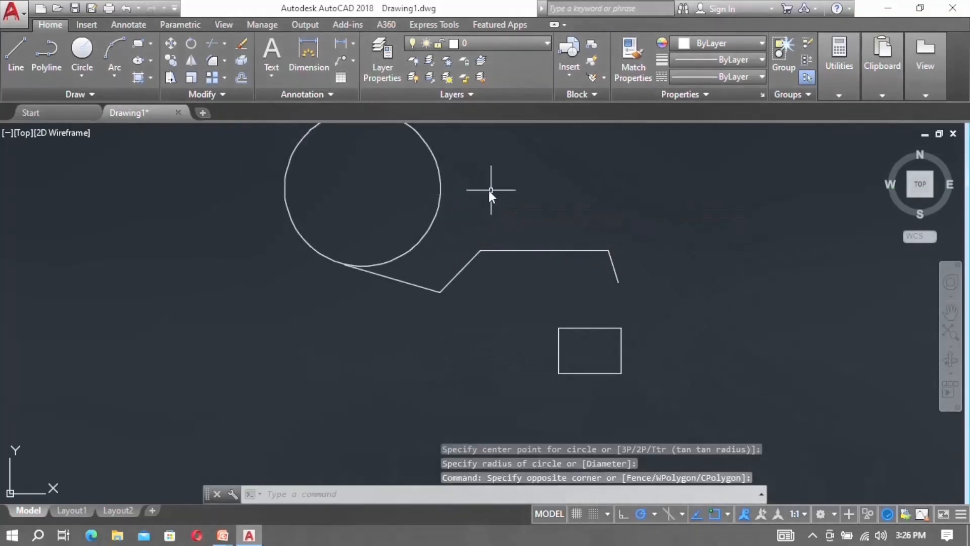
{"action": "scroll", "coordinate": [462, 233], "scroll_direction": "down", "scroll_amount": 2}
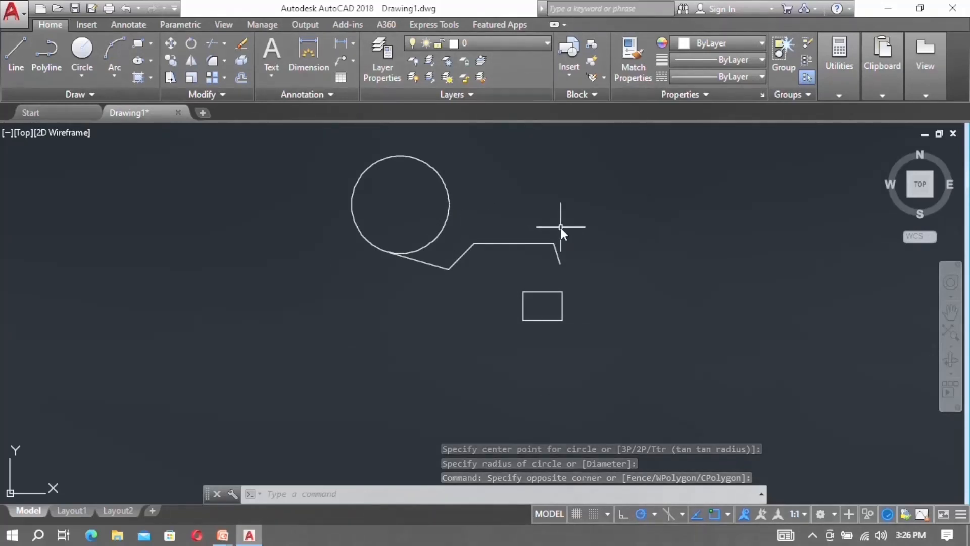
{"action": "scroll", "coordinate": [505, 265], "scroll_direction": "up", "scroll_amount": 4}
{"action": "left_click", "coordinate": [417, 235]}
{"action": "left_click", "coordinate": [357, 227]}
{"action": "scroll", "coordinate": [483, 232], "scroll_direction": "down", "scroll_amount": 2}
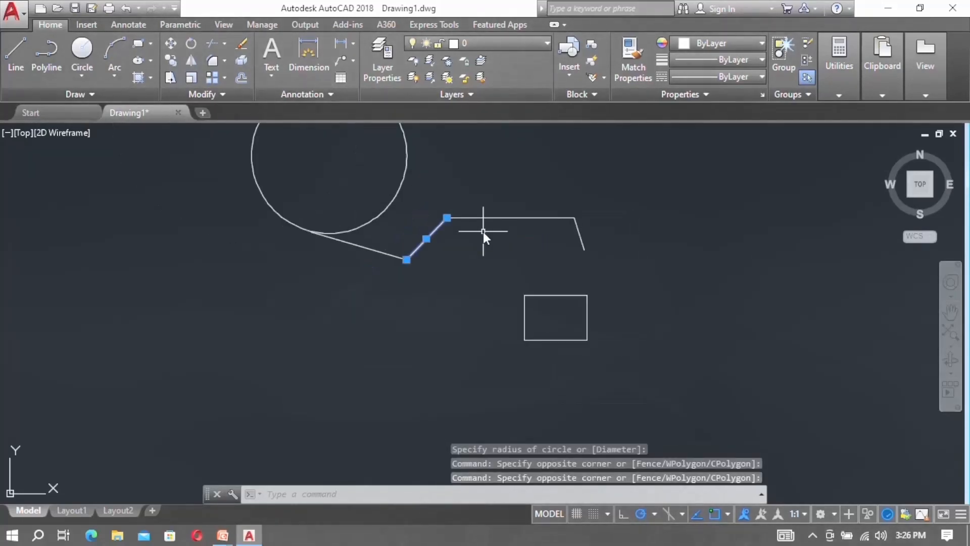
{"action": "scroll", "coordinate": [498, 217], "scroll_direction": "down", "scroll_amount": 1}
{"action": "scroll", "coordinate": [492, 184], "scroll_direction": "up", "scroll_amount": 1}
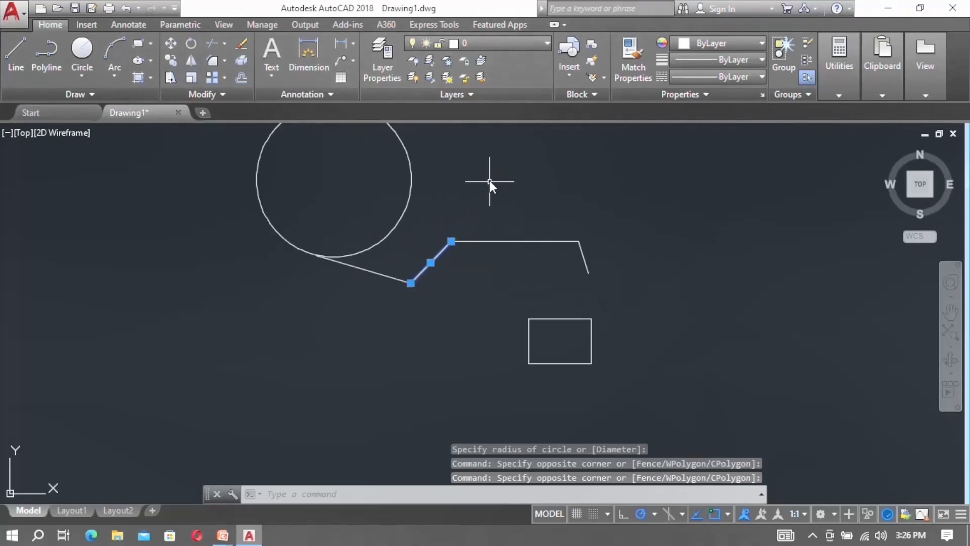
{"action": "key", "text": "Escape"}
Show the full properties of the short sloped line segment and look through its available colors
{"action": "left_click", "coordinate": [468, 280]}
{"action": "left_click", "coordinate": [426, 266]}
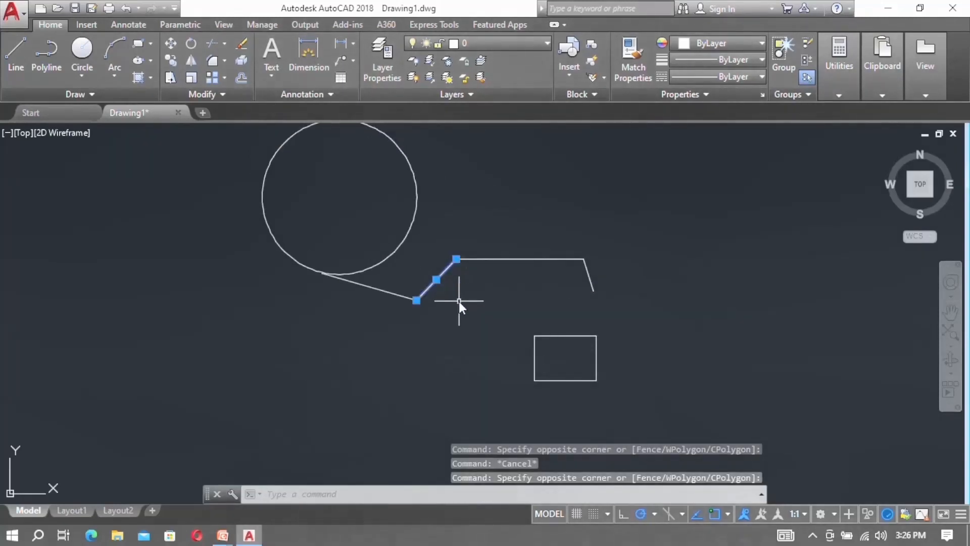
{"action": "scroll", "coordinate": [415, 302], "scroll_direction": "up", "scroll_amount": 2}
{"action": "right_click", "coordinate": [465, 283]}
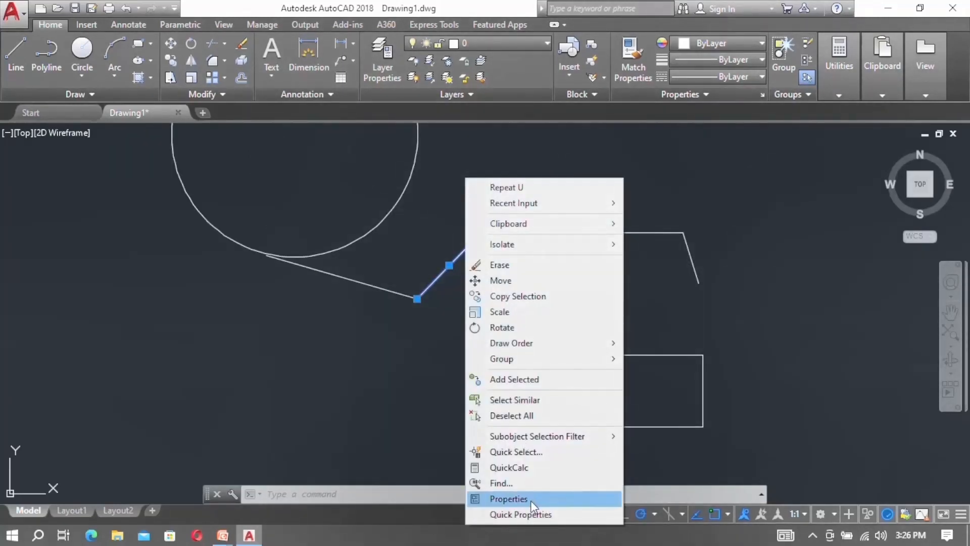
{"action": "left_click", "coordinate": [531, 500]}
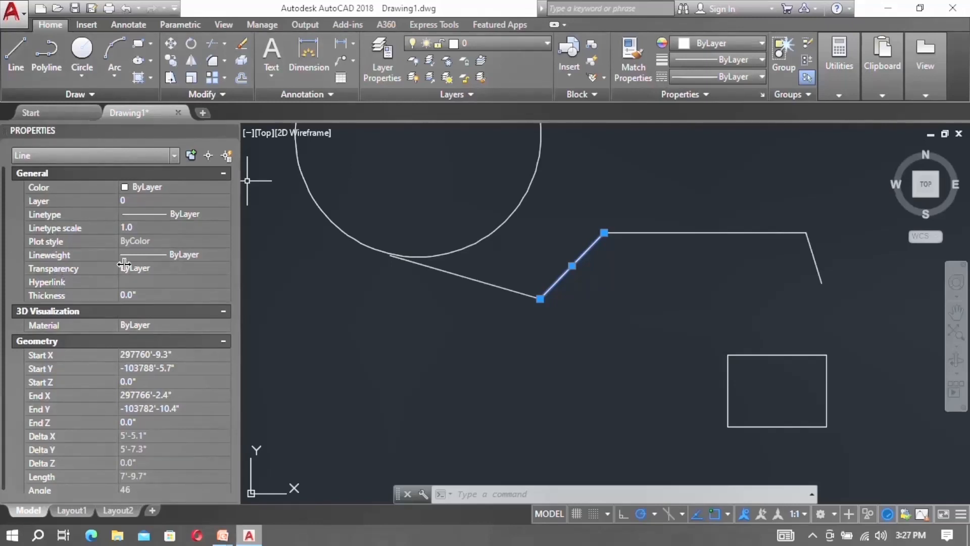
{"action": "left_click", "coordinate": [143, 188]}
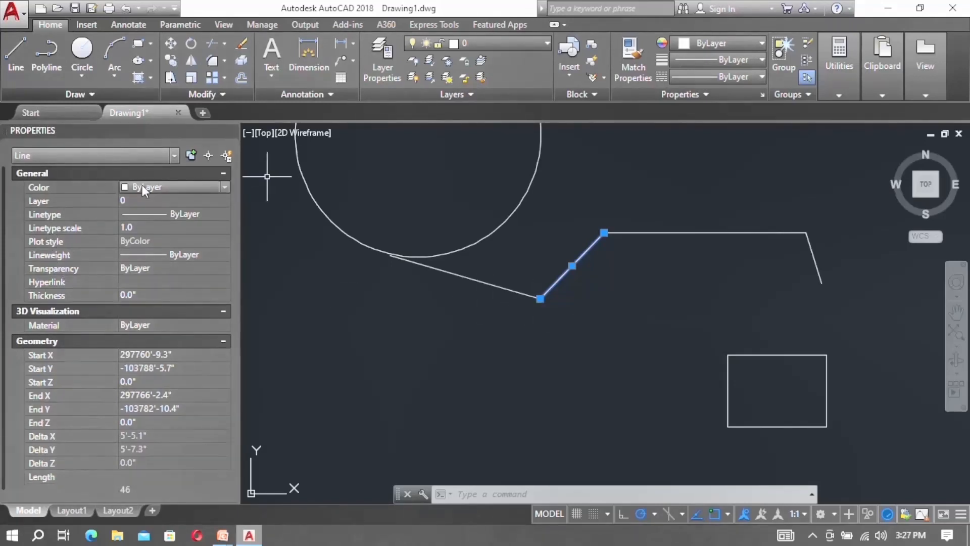
{"action": "left_click", "coordinate": [143, 188]}
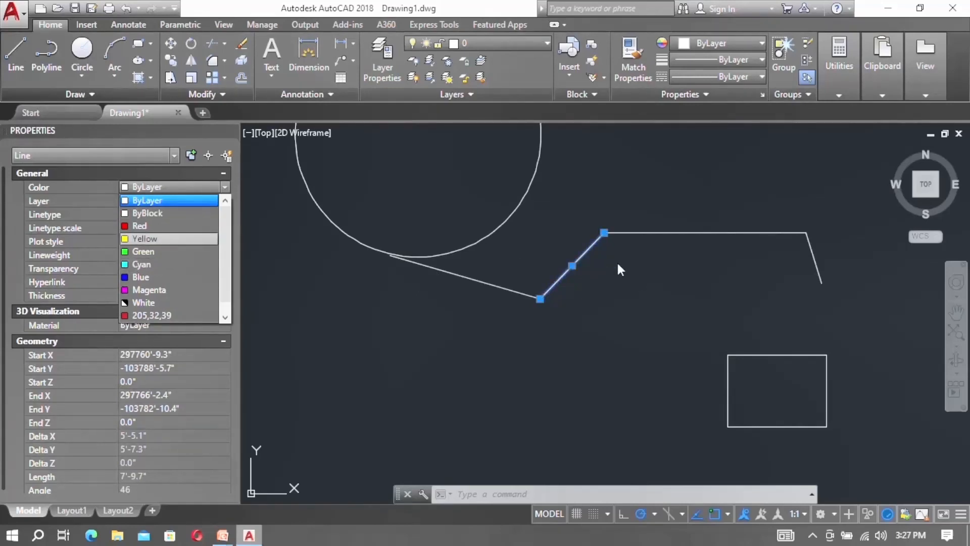
{"action": "left_click", "coordinate": [629, 278]}
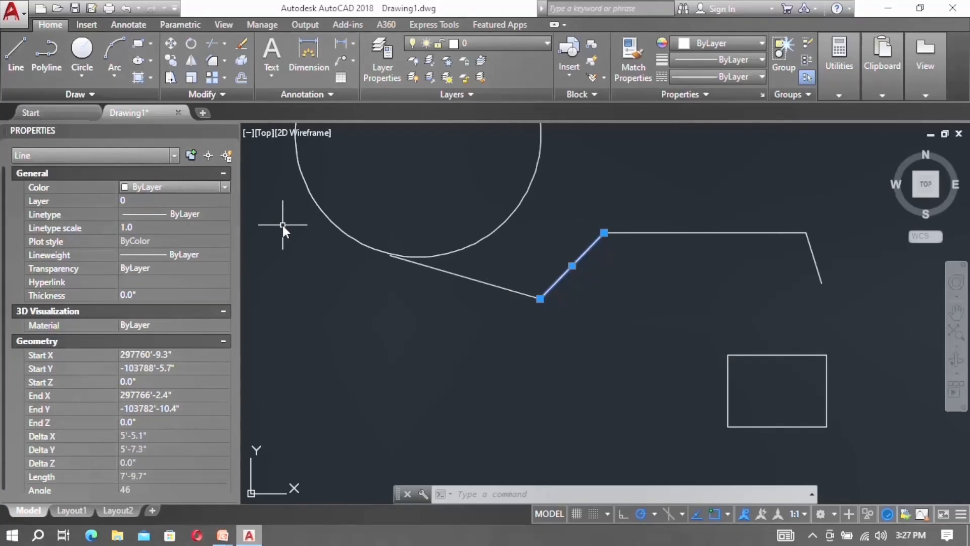
{"action": "key", "text": "Escape"}
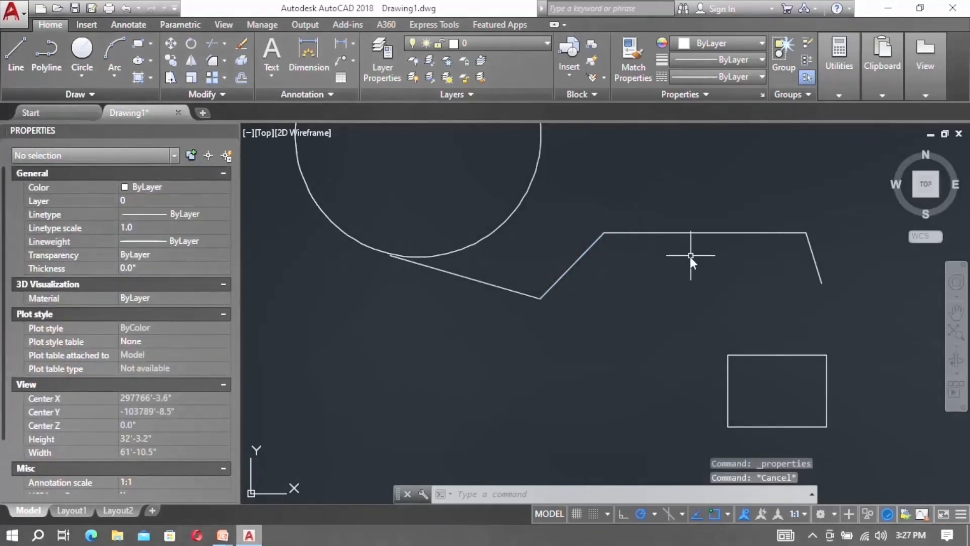
Set the current color to 205,32,39 and draw a chain of five connected line segments below the white line chain
{"action": "left_click", "coordinate": [692, 44]}
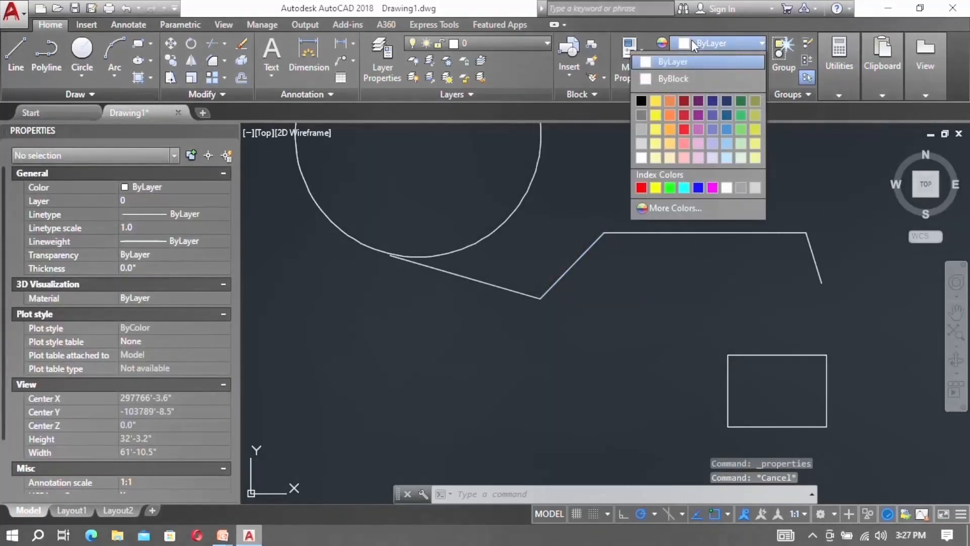
{"action": "left_click", "coordinate": [689, 120]}
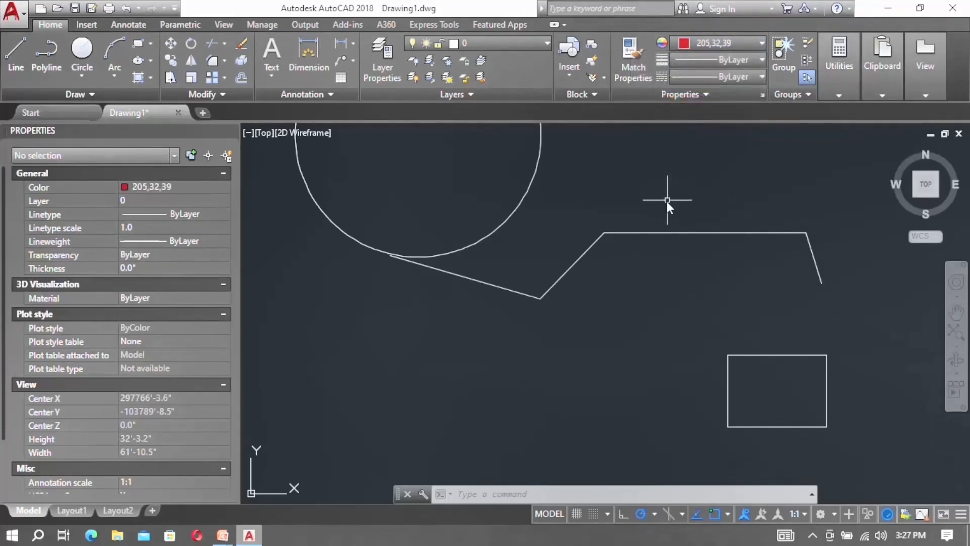
{"action": "type", "text": "l"}
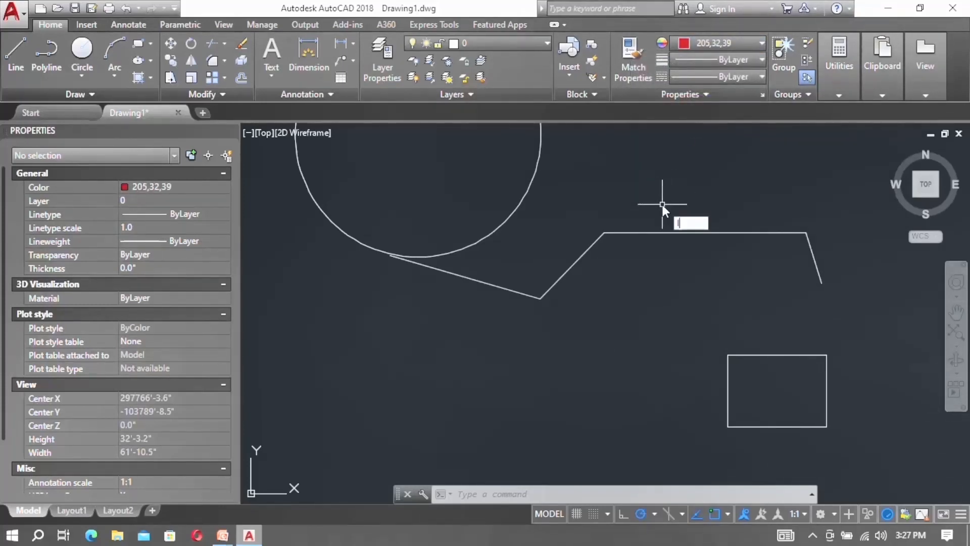
{"action": "key", "text": "Return"}
{"action": "left_click", "coordinate": [373, 362]}
{"action": "left_click", "coordinate": [617, 362]}
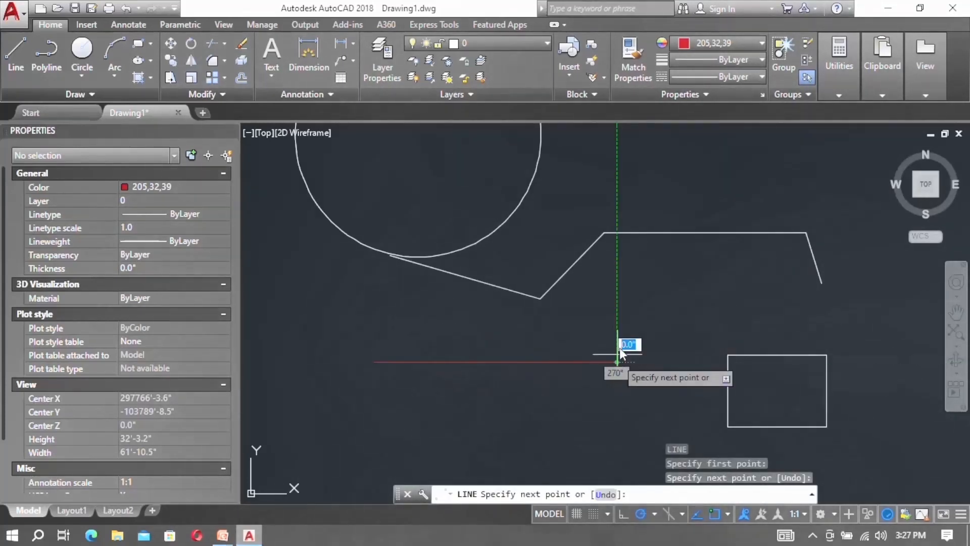
{"action": "left_click", "coordinate": [616, 338]}
{"action": "left_click", "coordinate": [672, 313]}
{"action": "left_click", "coordinate": [702, 254]}
{"action": "left_click", "coordinate": [774, 336]}
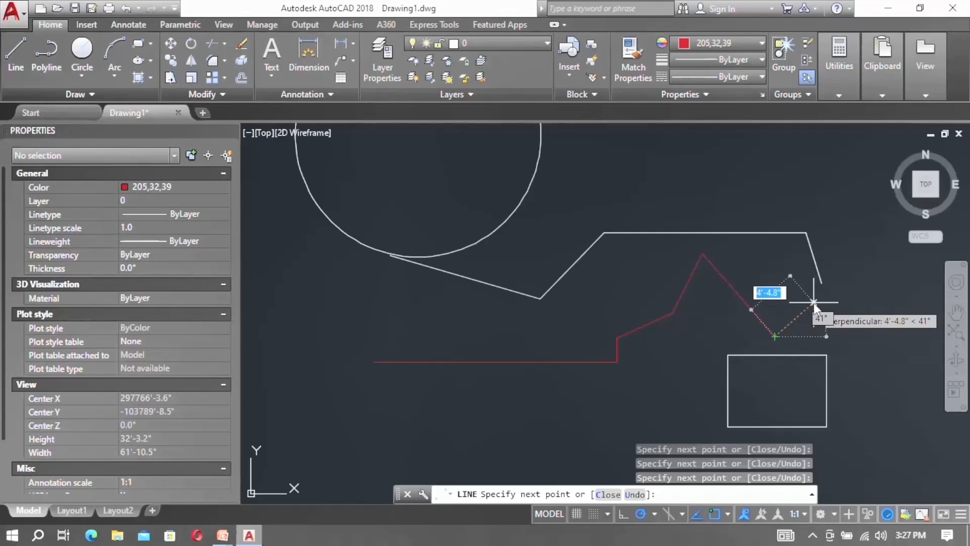
{"action": "key", "text": "Escape"}
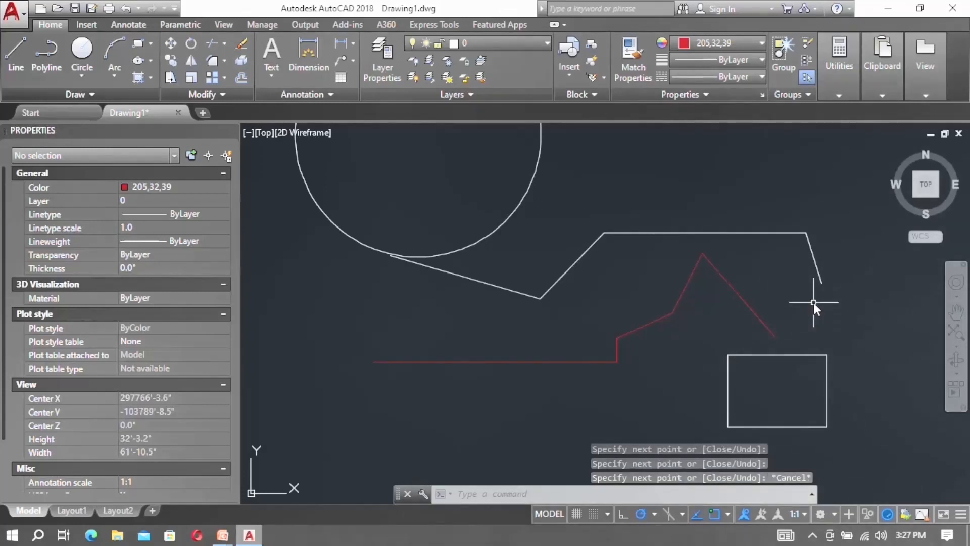
Change the color of the short sloped segment in the white line chain to Yellow
{"action": "left_click", "coordinate": [588, 278]}
{"action": "left_click", "coordinate": [553, 253]}
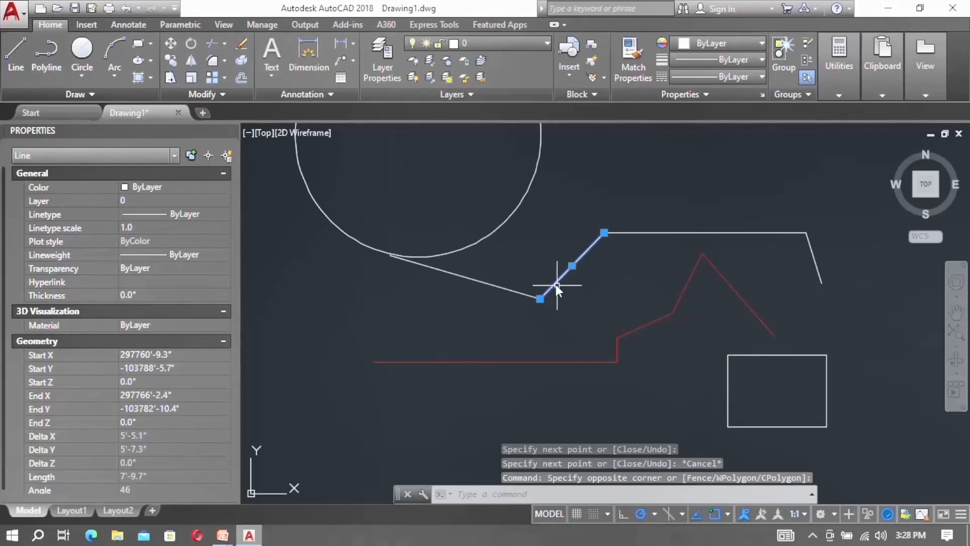
{"action": "left_click", "coordinate": [189, 189]}
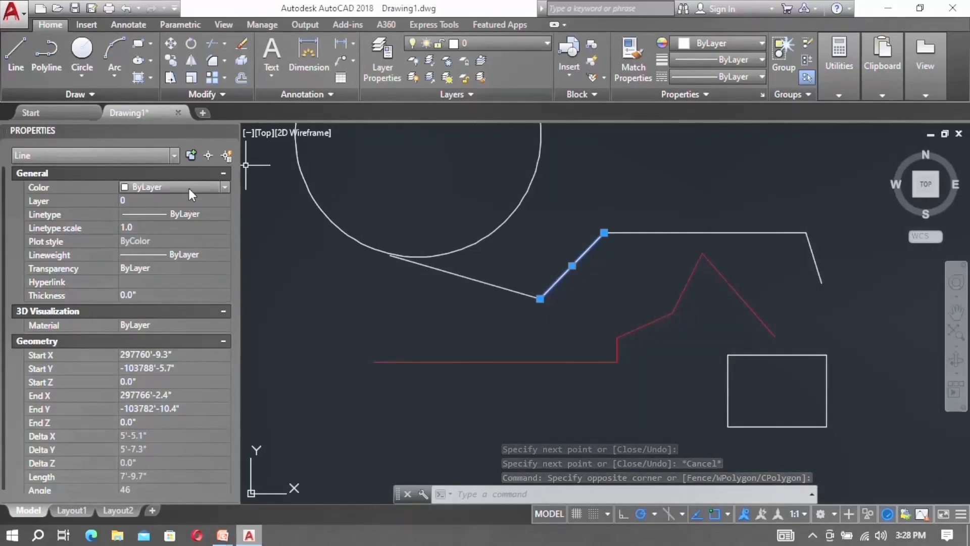
{"action": "left_click", "coordinate": [189, 189]}
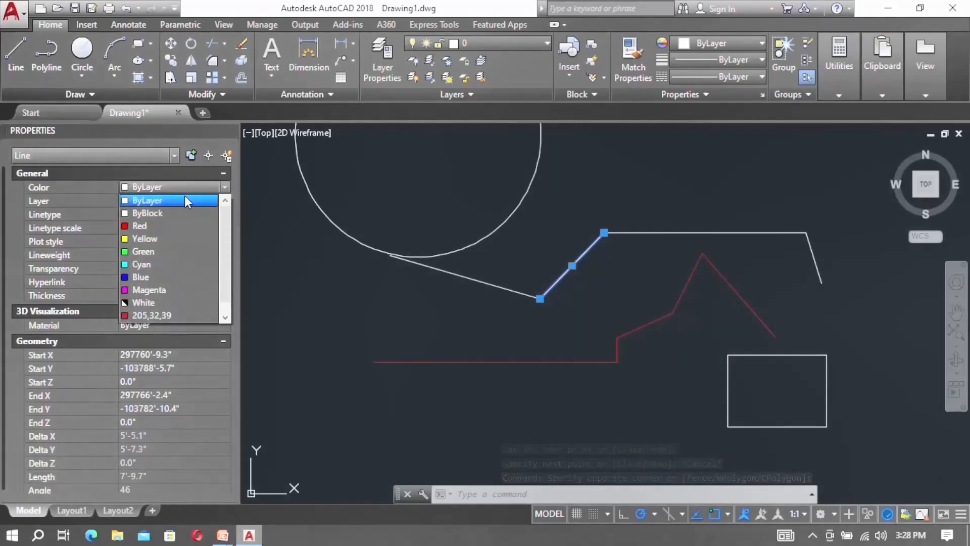
{"action": "left_click", "coordinate": [168, 235]}
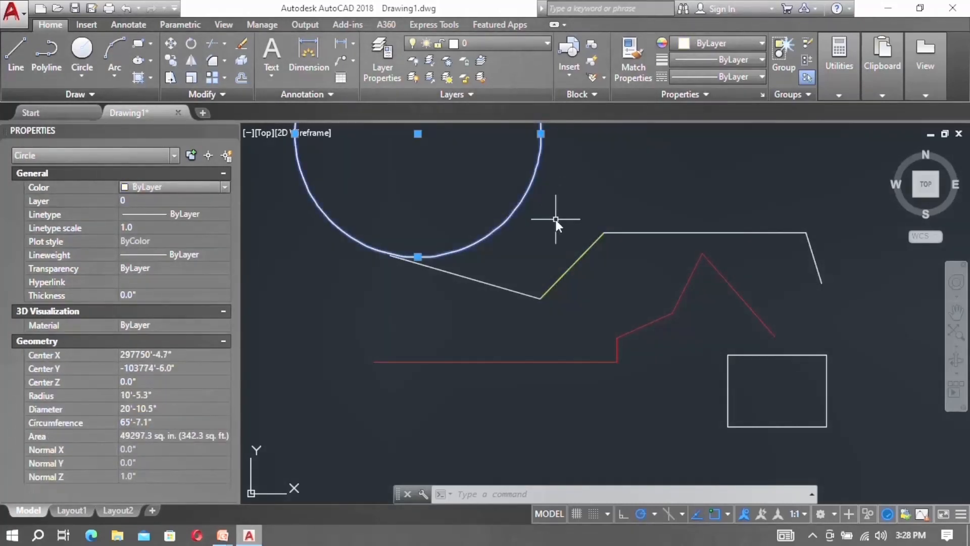
Change the circle's color to Blue and the rectangle's color to Green
{"action": "left_click", "coordinate": [547, 235]}
{"action": "left_click", "coordinate": [497, 207]}
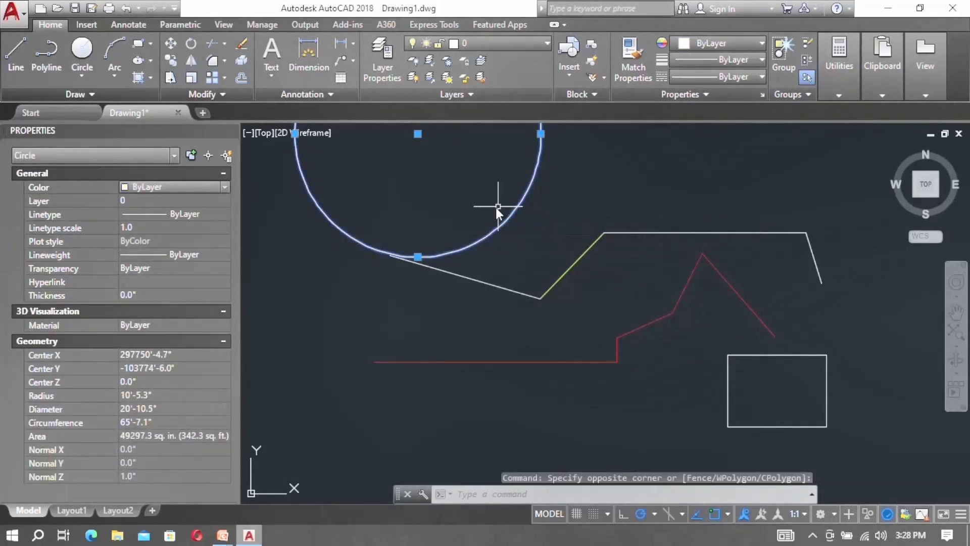
{"action": "left_click", "coordinate": [208, 185]}
{"action": "key", "text": "Escape"}
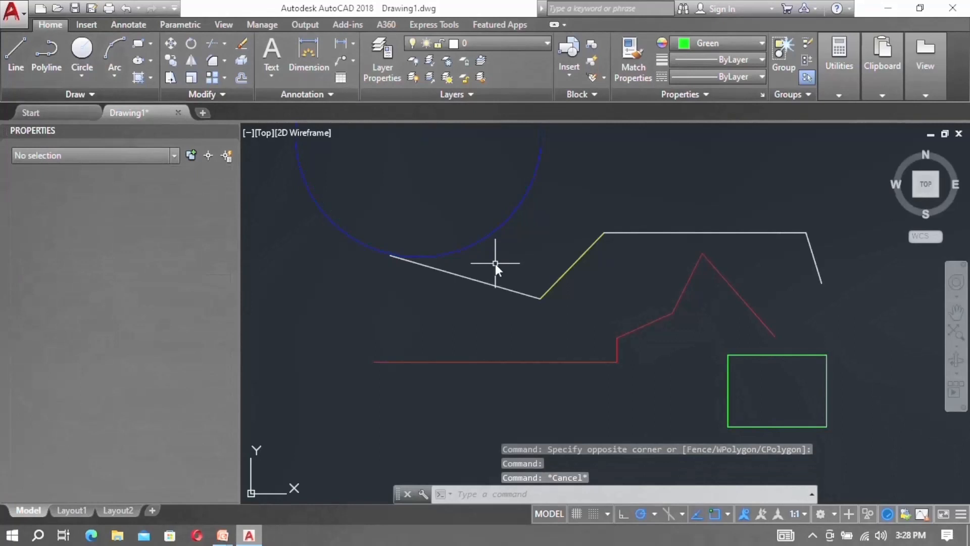
{"action": "scroll", "coordinate": [522, 307], "scroll_direction": "down", "scroll_amount": 3}
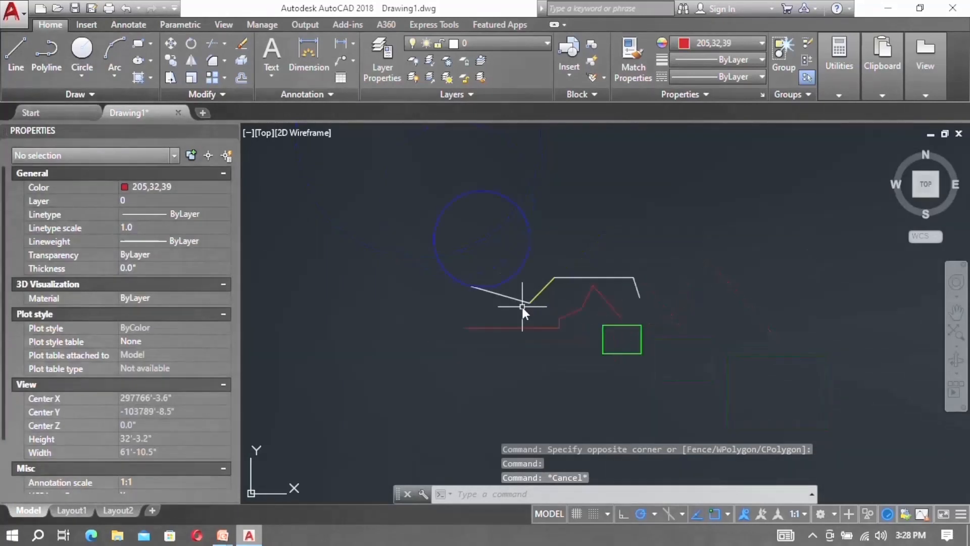
{"action": "scroll", "coordinate": [638, 286], "scroll_direction": "up", "scroll_amount": 2}
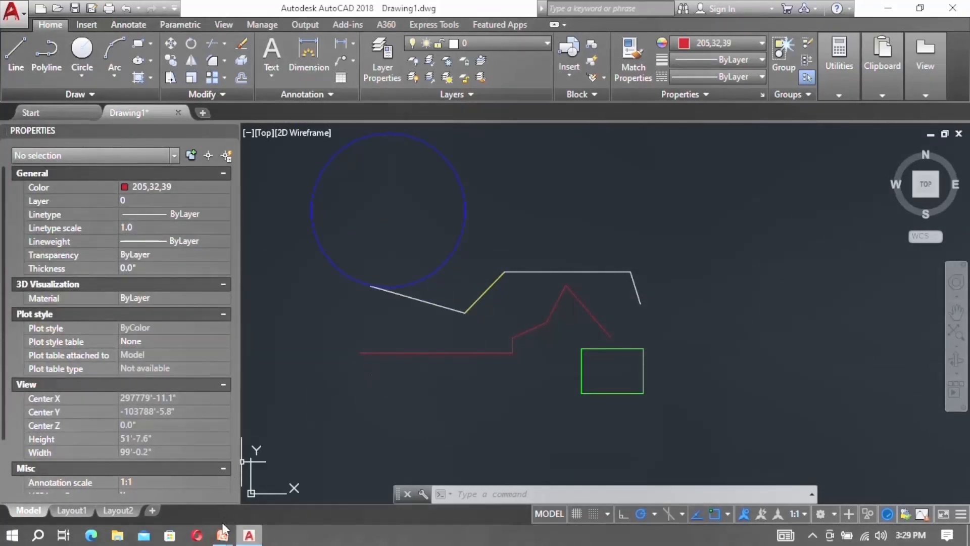
Switch to the presentation to read the slide on Properties toolbar commands, and return to AutoCAD
{"action": "mouse_move", "coordinate": [222, 528]}
{"action": "left_click", "coordinate": [251, 483]}
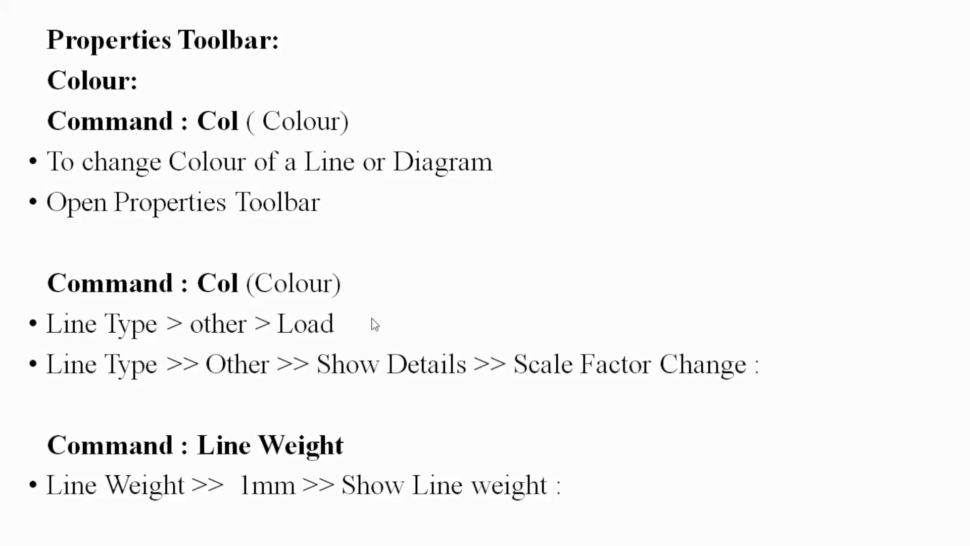
{"action": "key", "text": "super"}
{"action": "left_click", "coordinate": [249, 535]}
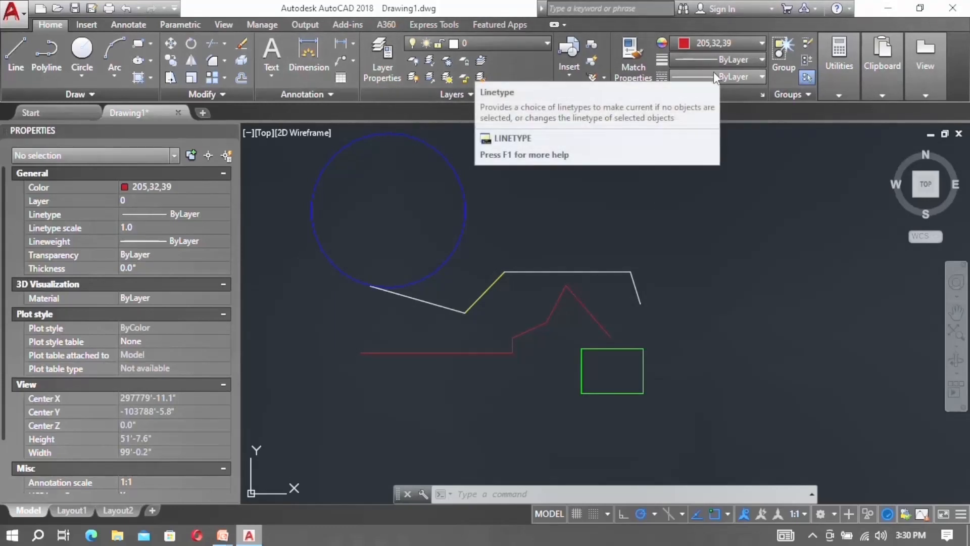
Load the ZIGZAG linetype from acad.lin into the drawing's list of linetypes
{"action": "left_click", "coordinate": [727, 77]}
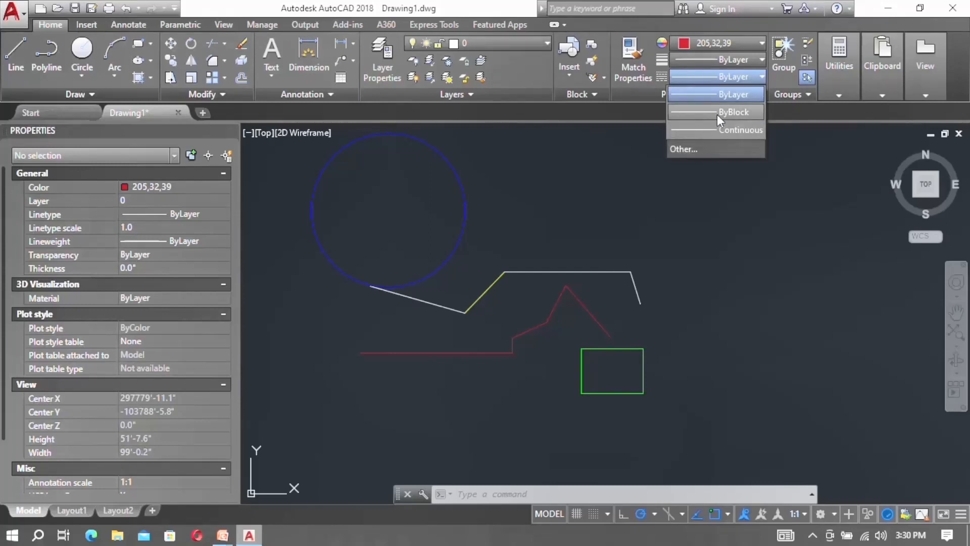
{"action": "left_click", "coordinate": [694, 149]}
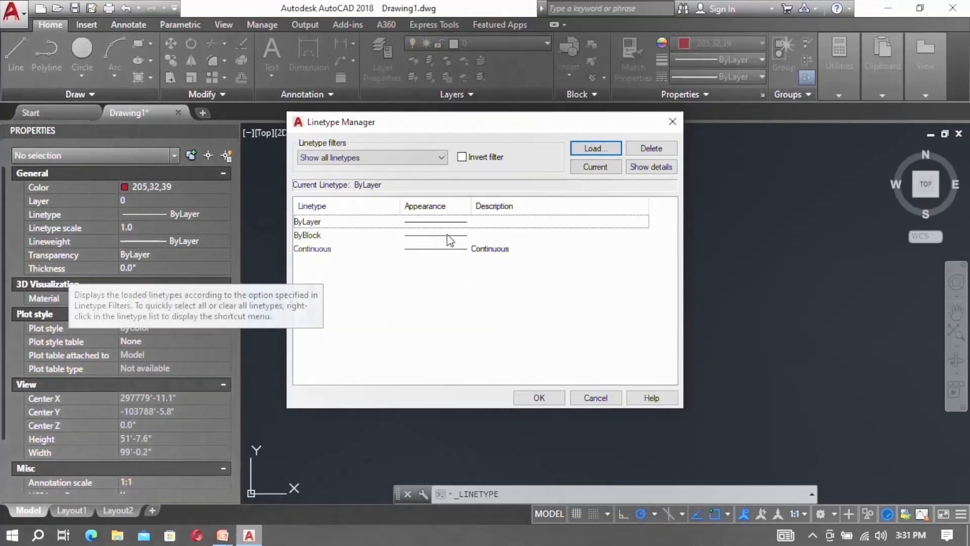
{"action": "left_click", "coordinate": [602, 150]}
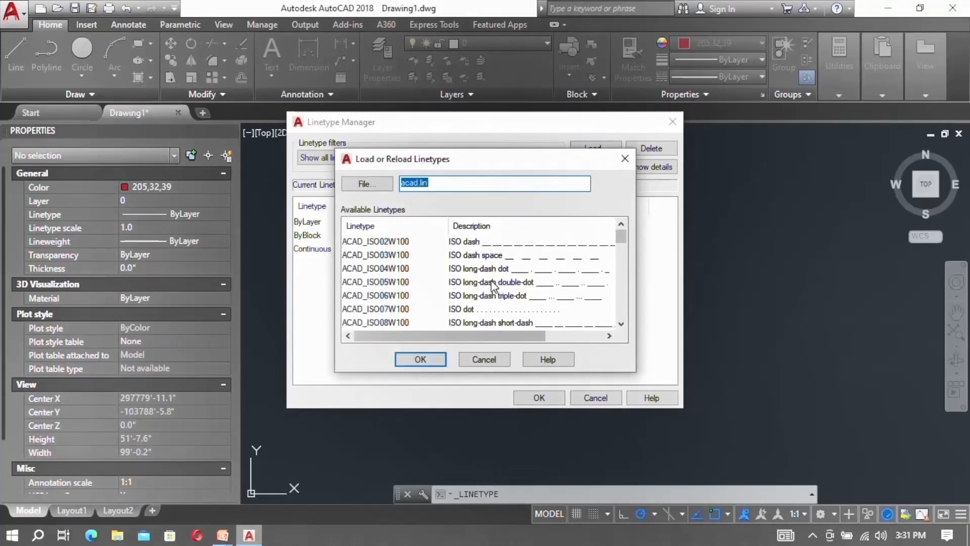
{"action": "scroll", "coordinate": [493, 286], "scroll_direction": "down", "scroll_amount": 3}
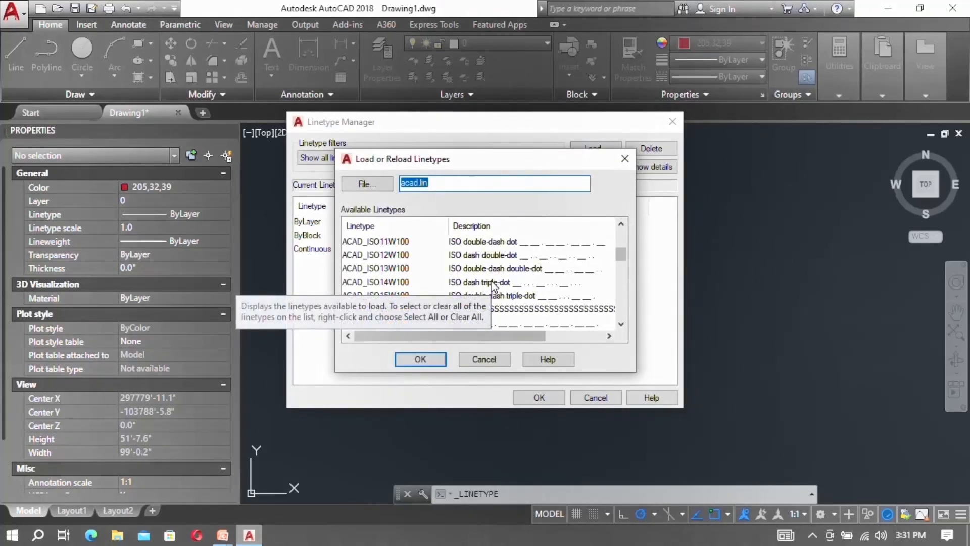
{"action": "scroll", "coordinate": [493, 287], "scroll_direction": "down", "scroll_amount": 8}
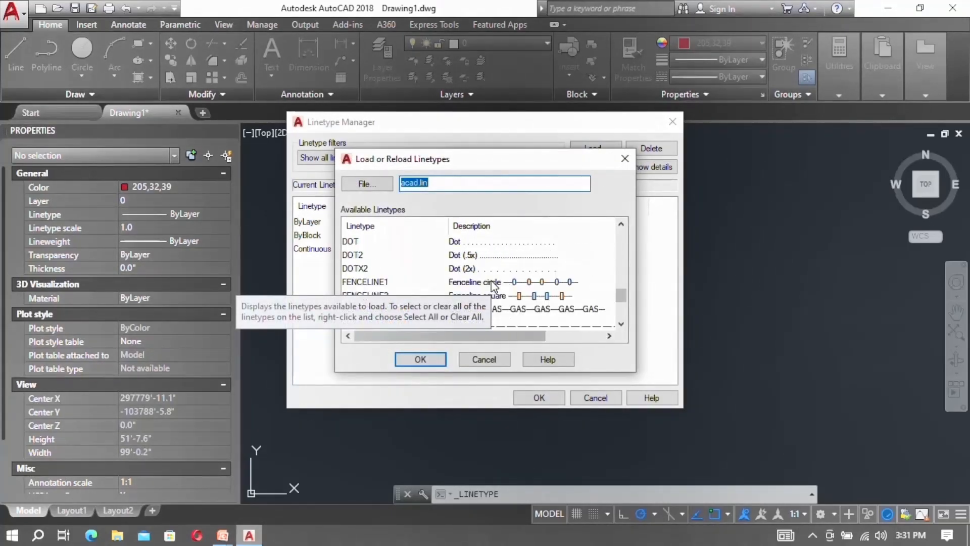
{"action": "scroll", "coordinate": [493, 286], "scroll_direction": "down", "scroll_amount": 3}
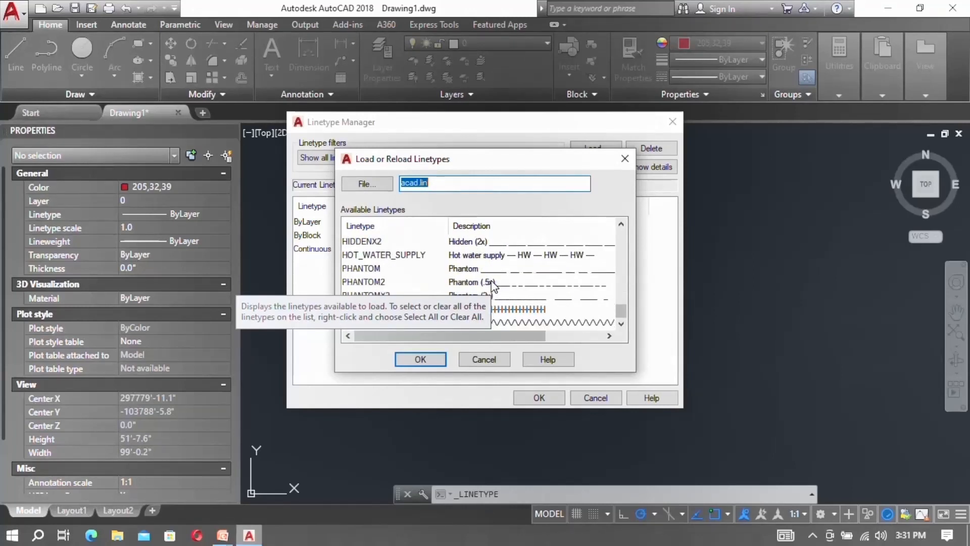
{"action": "left_click", "coordinate": [531, 323]}
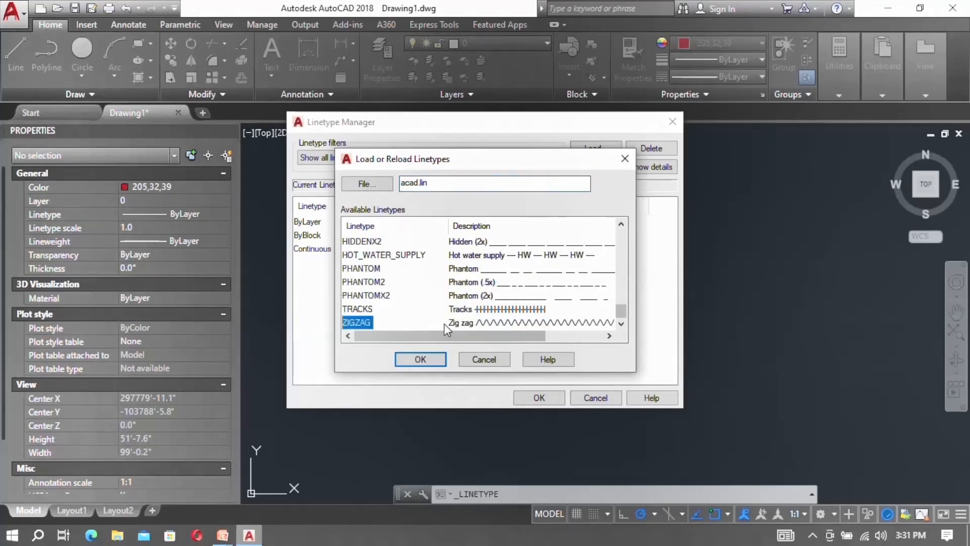
{"action": "left_click", "coordinate": [419, 358]}
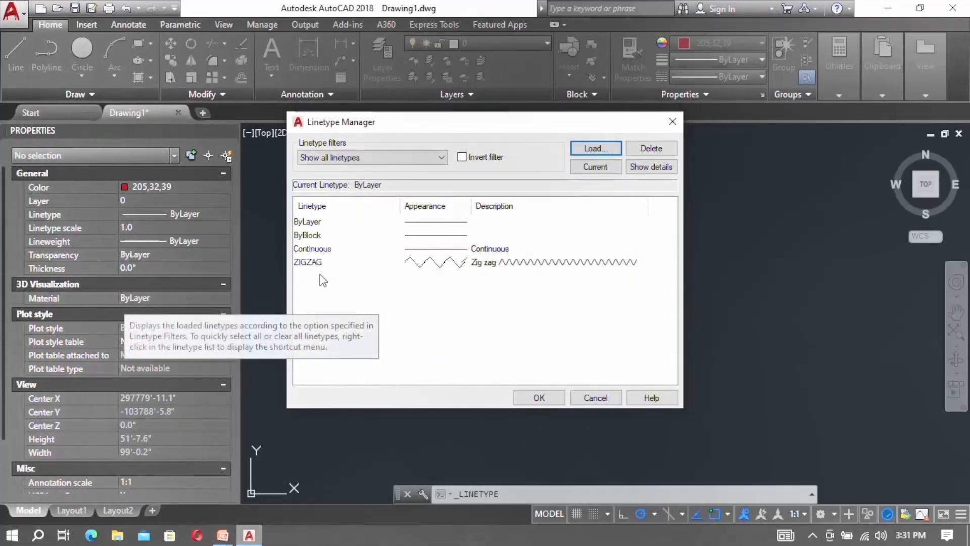
{"action": "left_click", "coordinate": [543, 396]}
Make ZIGZAG the current linetype and draw a chain of four connected line segments above the white line chain
{"action": "left_click", "coordinate": [708, 76]}
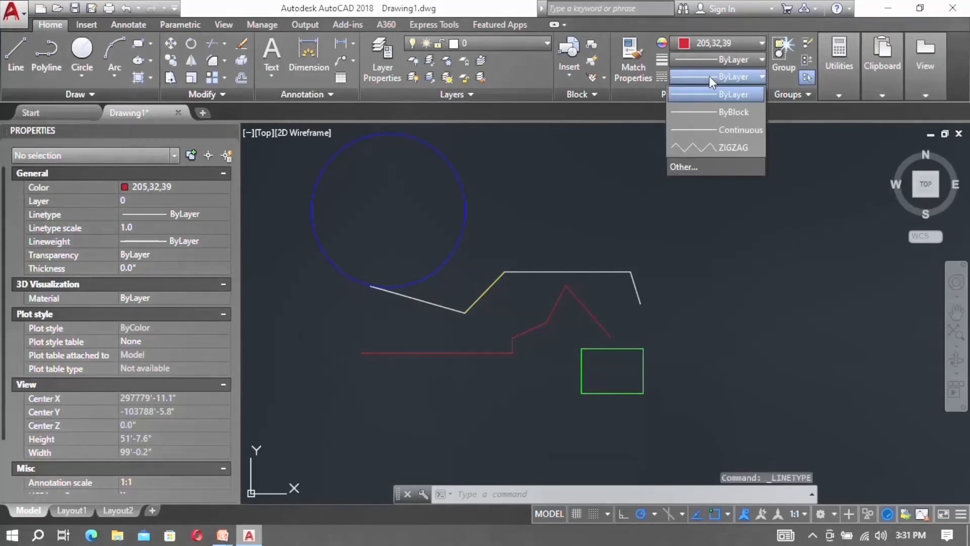
{"action": "left_click", "coordinate": [715, 147]}
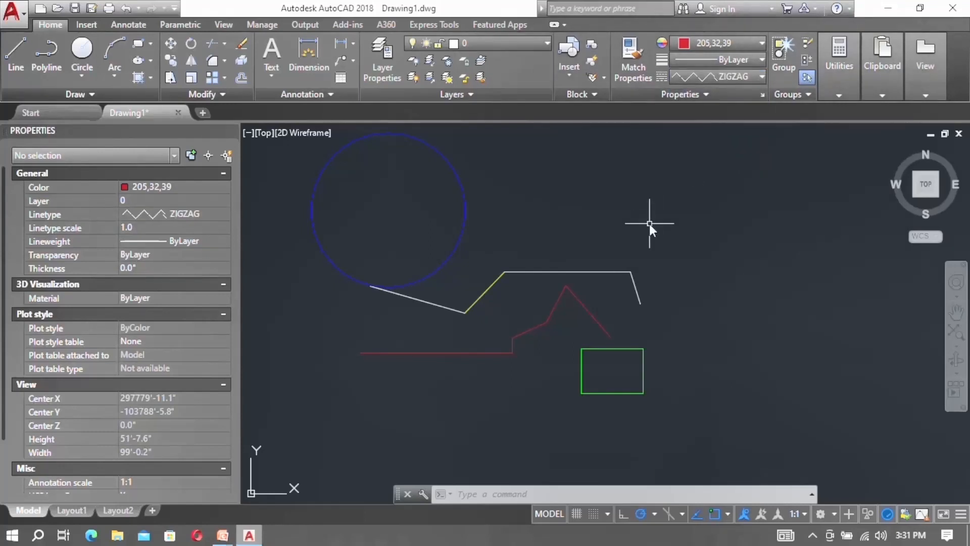
{"action": "type", "text": "l"}
{"action": "key", "text": "Return"}
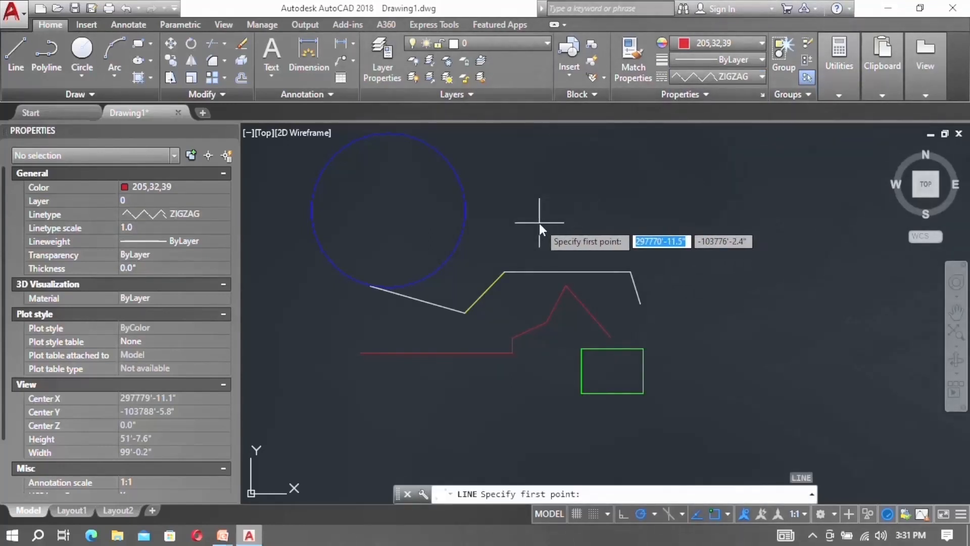
{"action": "left_click", "coordinate": [538, 223]}
{"action": "left_click", "coordinate": [653, 222]}
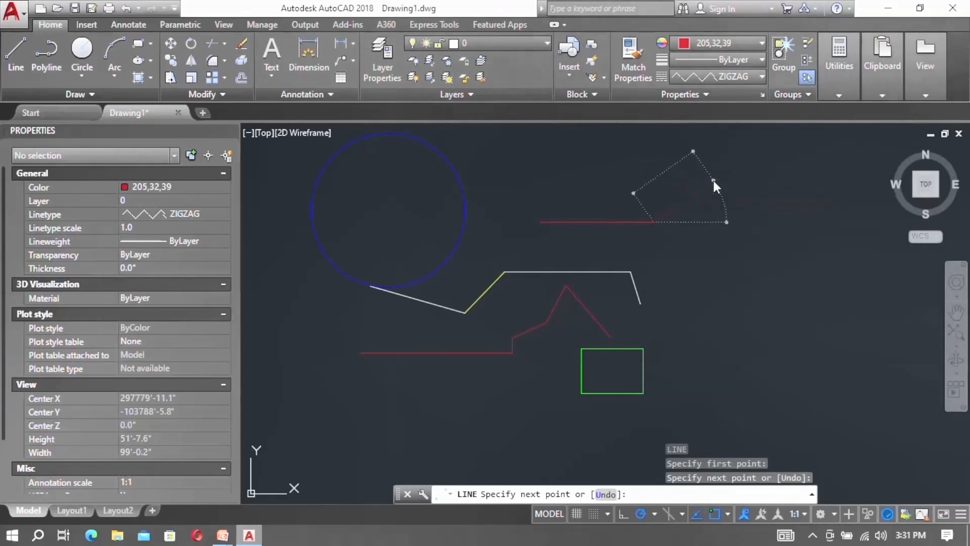
{"action": "left_click", "coordinate": [713, 181]}
{"action": "left_click", "coordinate": [795, 228]}
{"action": "left_click", "coordinate": [760, 270]}
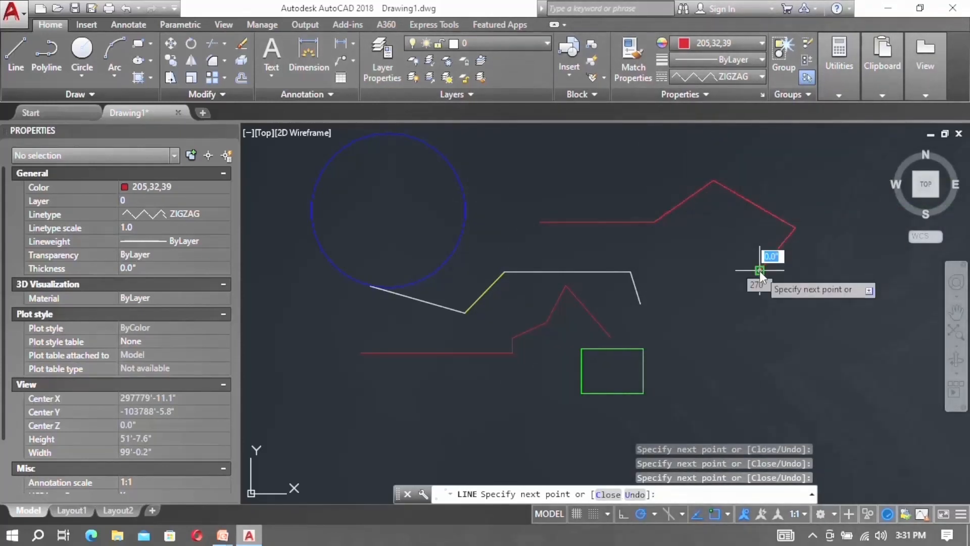
{"action": "key", "text": "Escape"}
Examine the zigzag pattern of the new lines up close and set the current linetype back to ByLayer
{"action": "scroll", "coordinate": [684, 196], "scroll_direction": "up", "scroll_amount": 10}
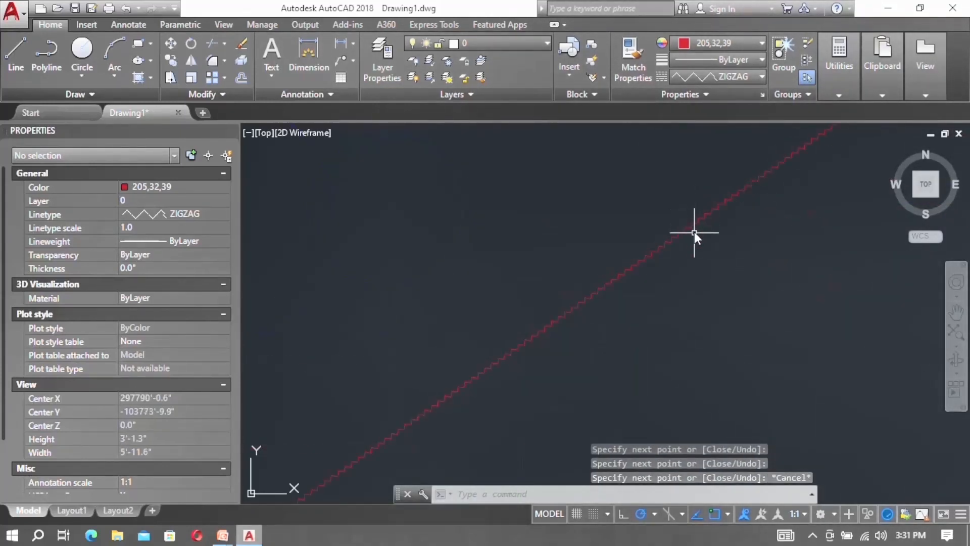
{"action": "scroll", "coordinate": [694, 233], "scroll_direction": "up", "scroll_amount": 4}
{"action": "scroll", "coordinate": [694, 241], "scroll_direction": "down", "scroll_amount": 15}
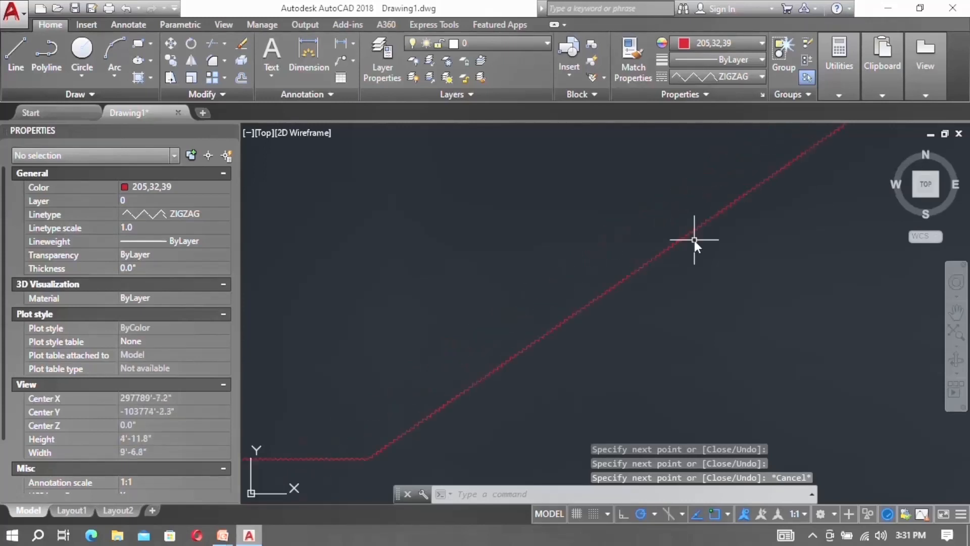
{"action": "scroll", "coordinate": [717, 232], "scroll_direction": "up", "scroll_amount": 2}
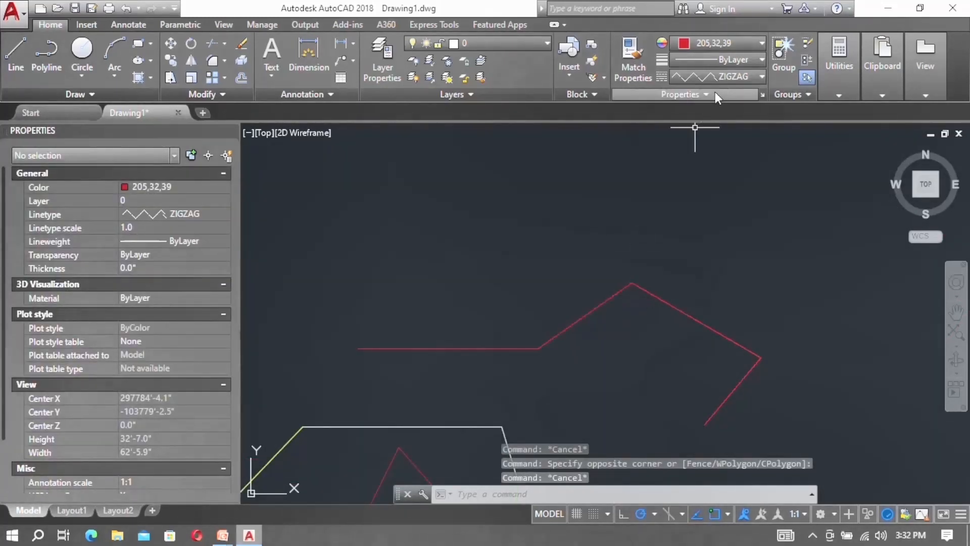
{"action": "left_click", "coordinate": [722, 78]}
{"action": "left_click", "coordinate": [723, 94]}
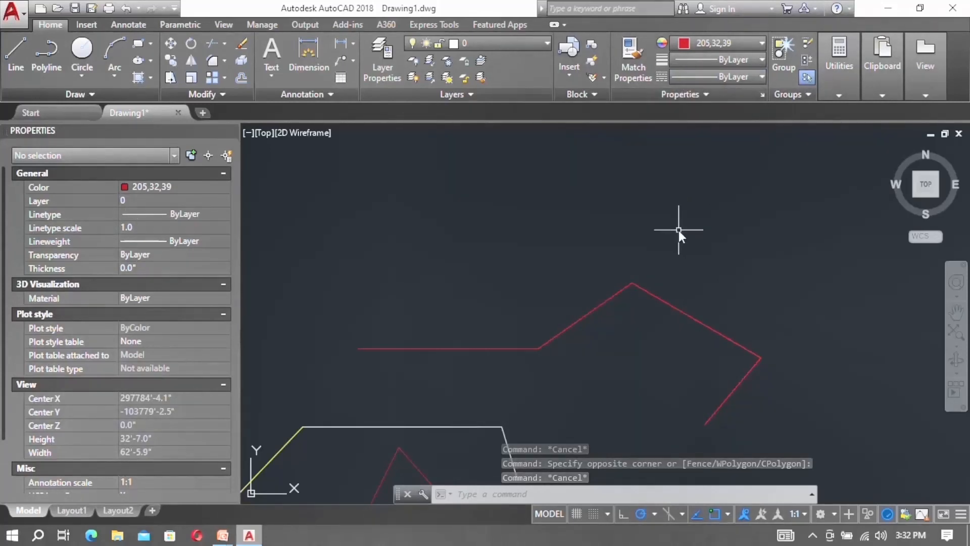
Change the linetype of the long horizontal segment in the white line chain to ZIGZAG and inspect its pattern
{"action": "middle_click_drag", "start_coordinate": [468, 436], "coordinate": [469, 356]}
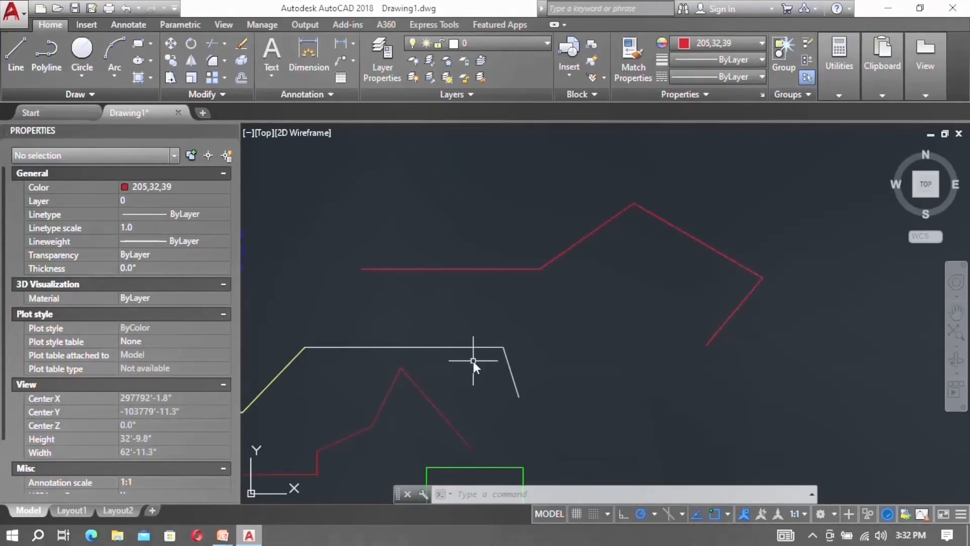
{"action": "left_click", "coordinate": [472, 361]}
{"action": "left_click", "coordinate": [436, 315]}
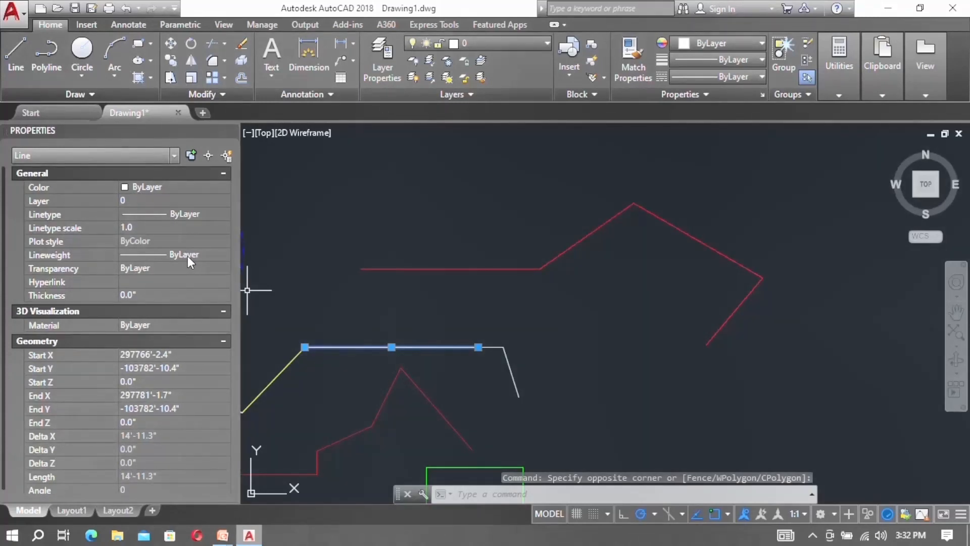
{"action": "left_click", "coordinate": [147, 215]}
{"action": "left_click", "coordinate": [147, 215]}
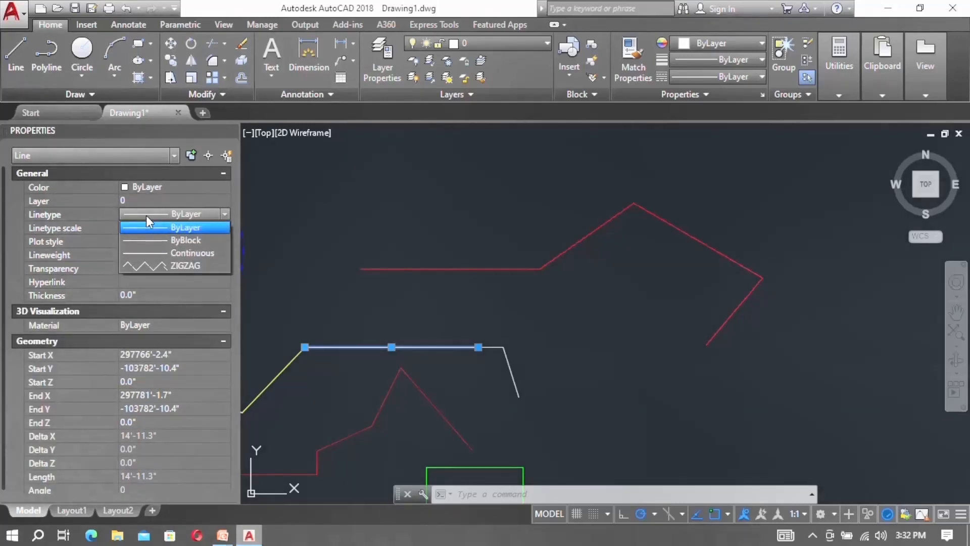
{"action": "left_click", "coordinate": [160, 265]}
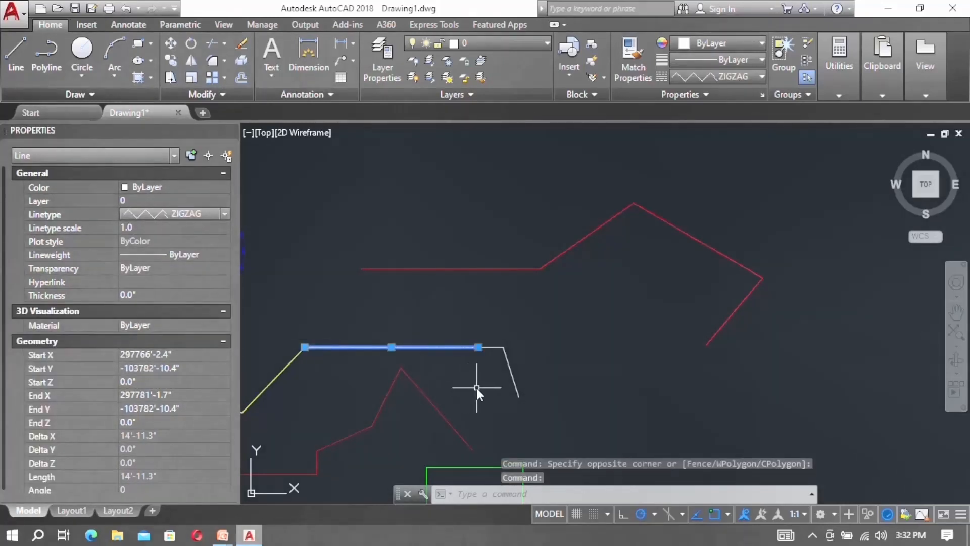
{"action": "scroll", "coordinate": [459, 299], "scroll_direction": "up", "scroll_amount": 6}
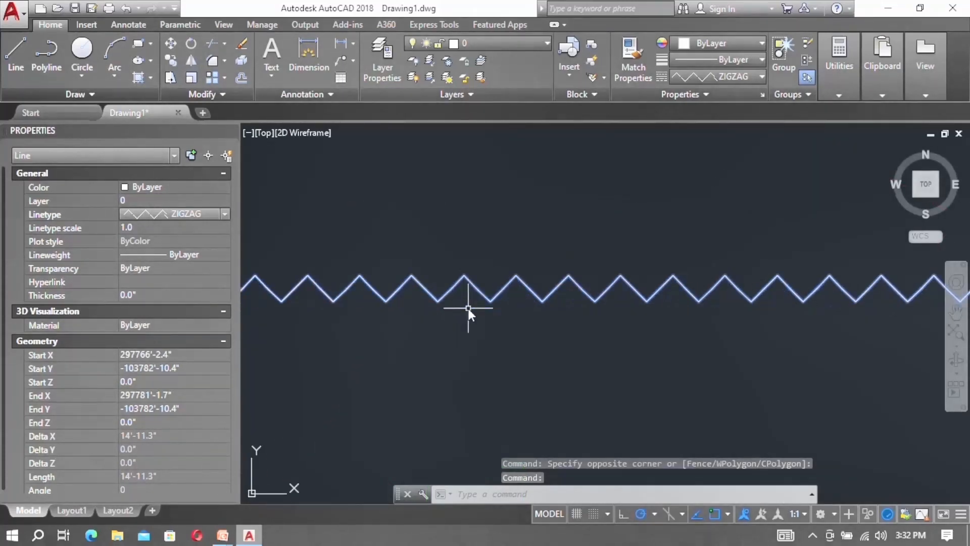
{"action": "scroll", "coordinate": [468, 309], "scroll_direction": "down", "scroll_amount": 7}
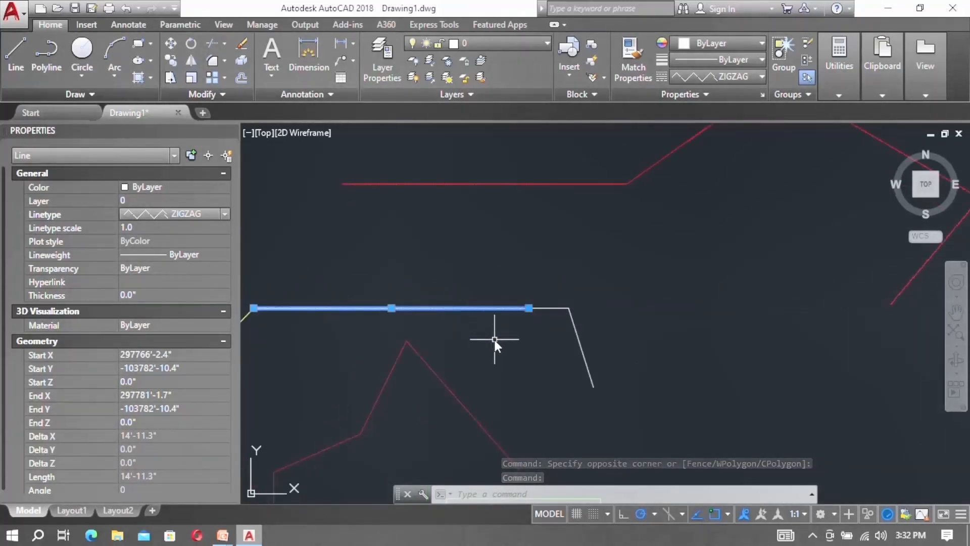
{"action": "scroll", "coordinate": [484, 335], "scroll_direction": "down", "scroll_amount": 2}
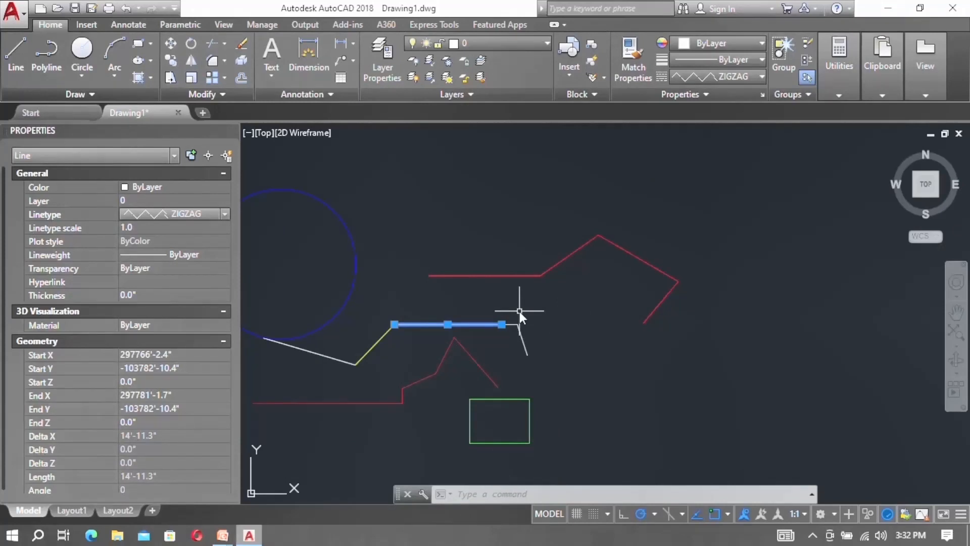
{"action": "key", "text": "Escape"}
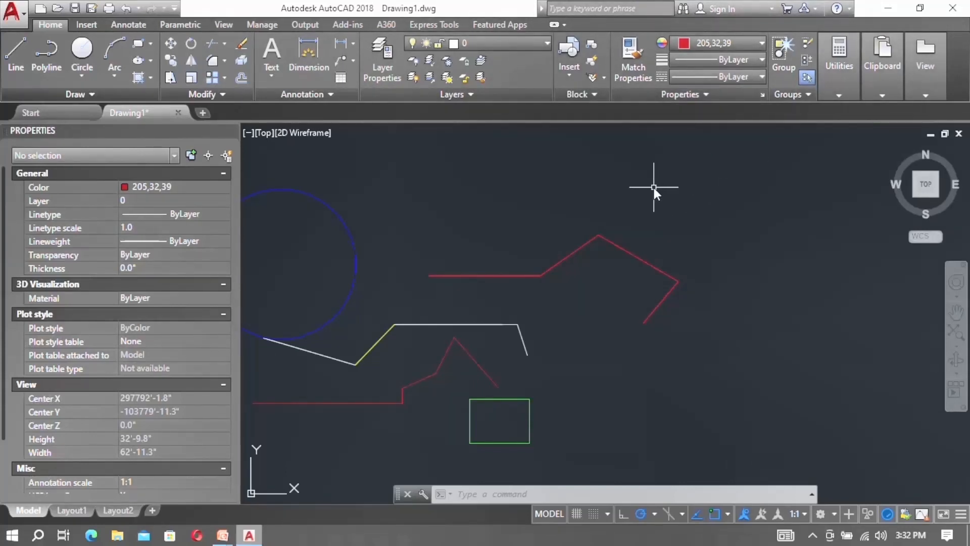
Switch to the presentation to read the slide's Line Weight command notes, and return to AutoCAD
{"action": "left_click", "coordinate": [750, 59]}
{"action": "left_click", "coordinate": [751, 59]}
{"action": "mouse_move", "coordinate": [223, 536]}
{"action": "left_click", "coordinate": [253, 479]}
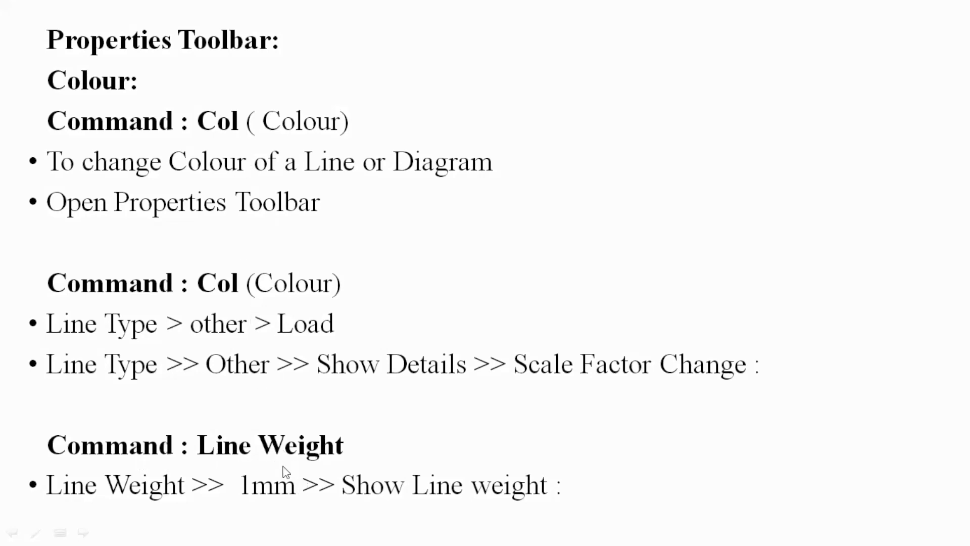
{"action": "key", "text": "super"}
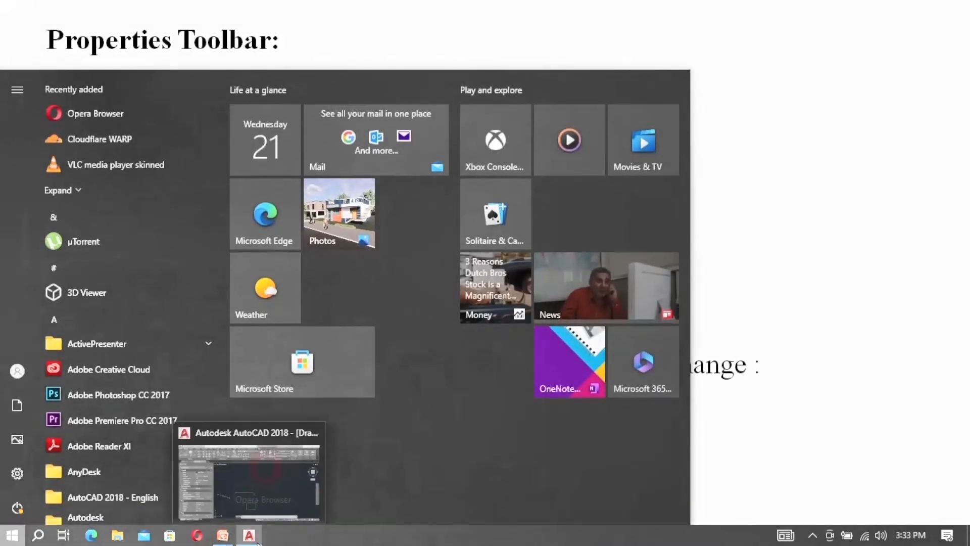
{"action": "left_click", "coordinate": [257, 540]}
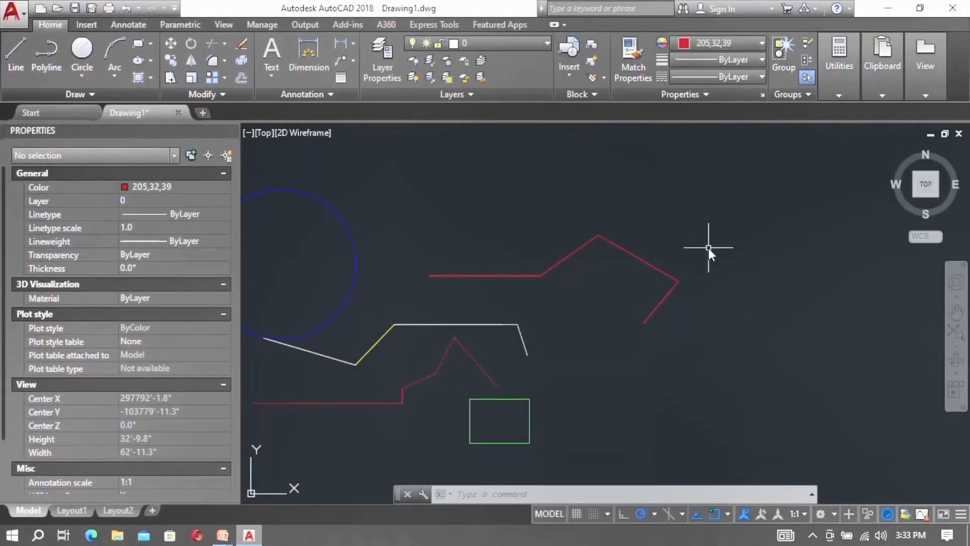
Look through the available lineweights, from the thinnest up to 1.58 mm, without choosing one
{"action": "left_click", "coordinate": [727, 59]}
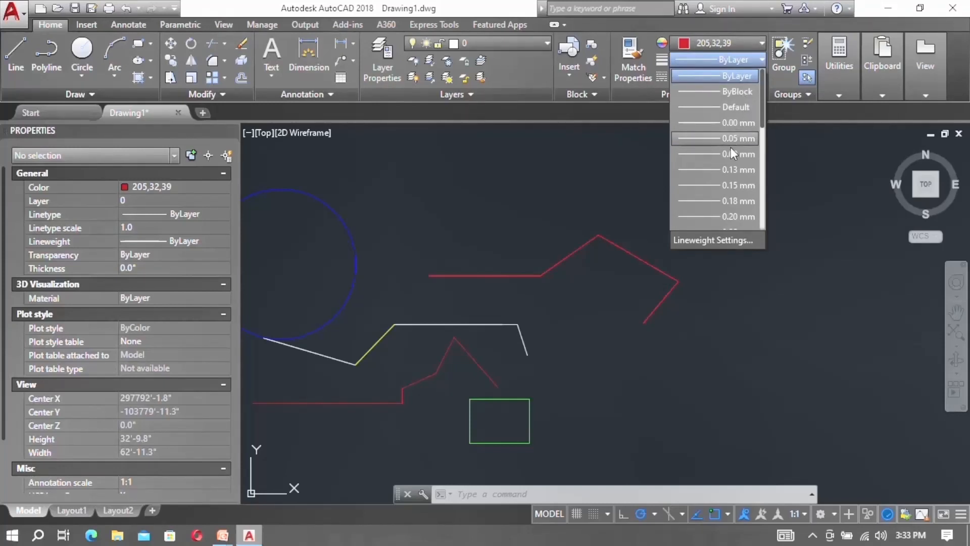
{"action": "scroll", "coordinate": [730, 147], "scroll_direction": "down", "scroll_amount": 2}
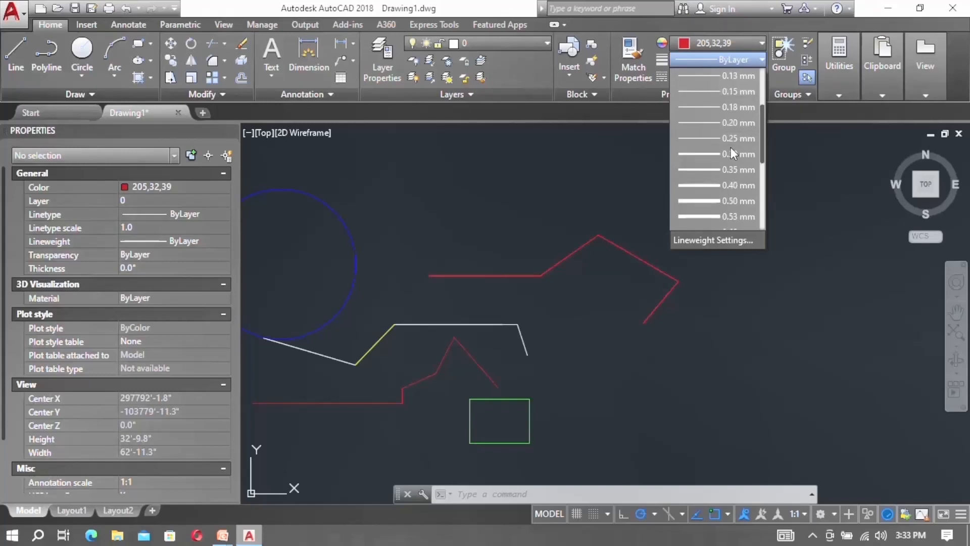
{"action": "scroll", "coordinate": [731, 152], "scroll_direction": "down", "scroll_amount": 1}
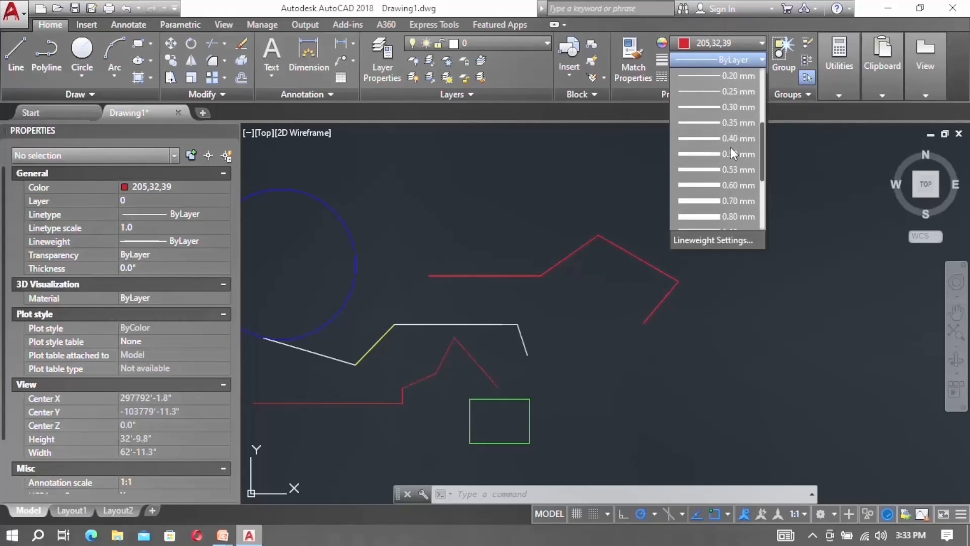
{"action": "scroll", "coordinate": [730, 153], "scroll_direction": "down", "scroll_amount": 1}
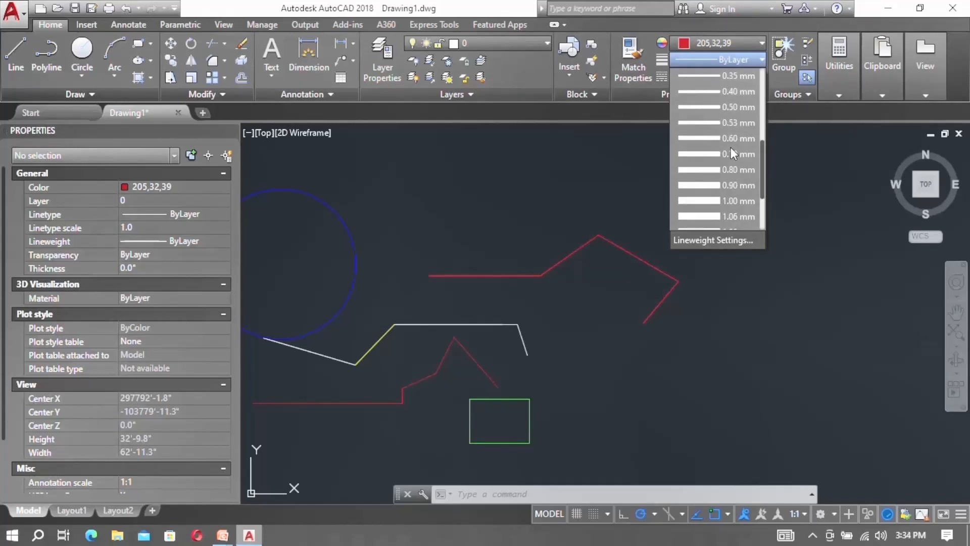
{"action": "scroll", "coordinate": [730, 147], "scroll_direction": "down", "scroll_amount": 2}
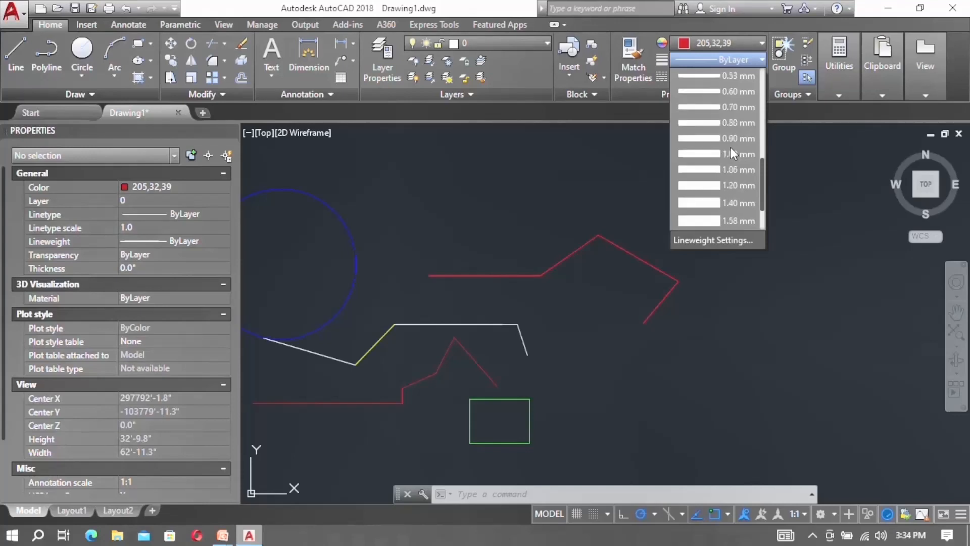
Review the Lineweight Settings and the choices for the default lineweight, and close the settings without changing anything
{"action": "left_click", "coordinate": [712, 240]}
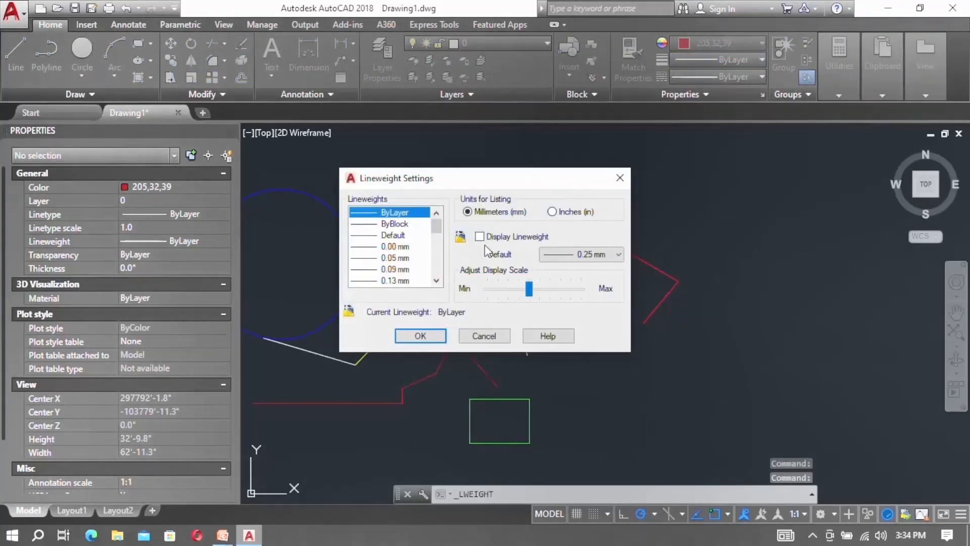
{"action": "left_click", "coordinate": [570, 257]}
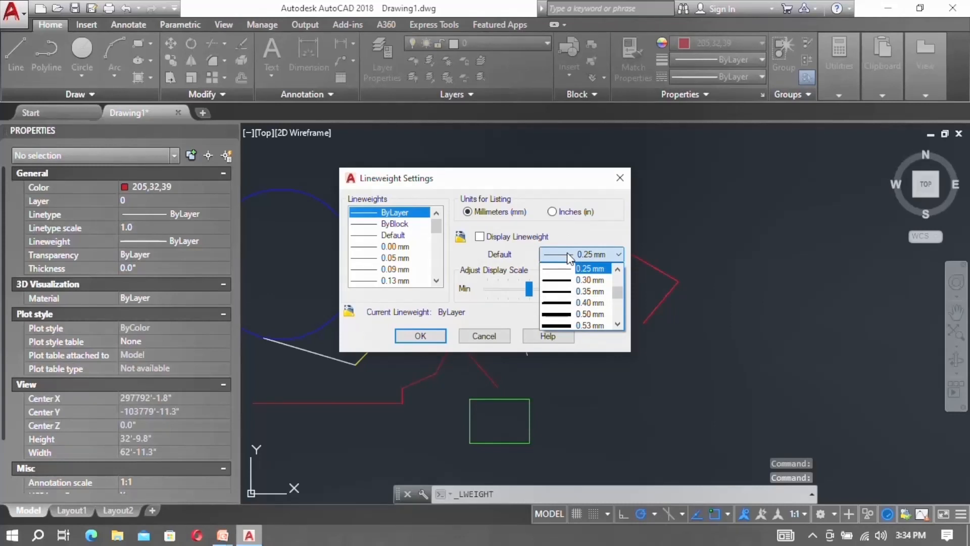
{"action": "scroll", "coordinate": [570, 258], "scroll_direction": "down", "scroll_amount": 4}
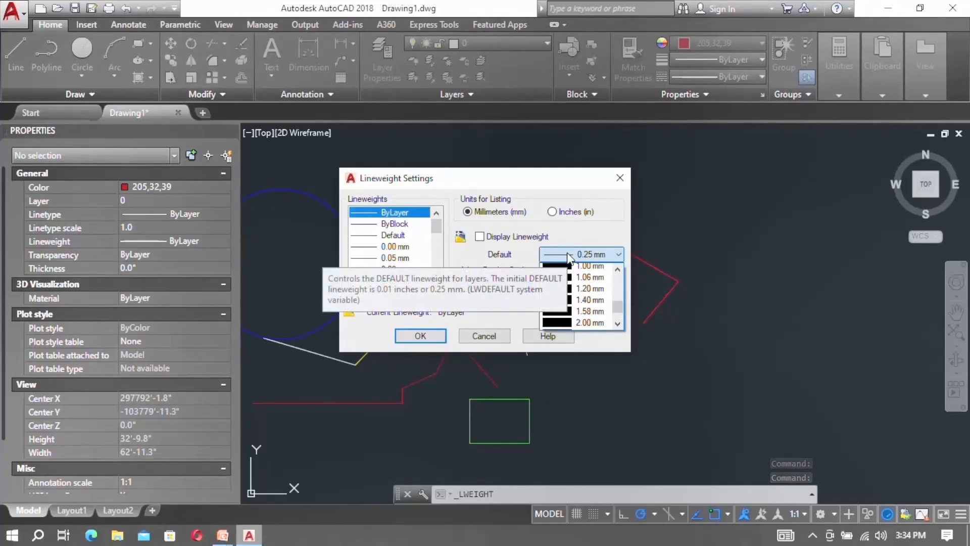
{"action": "scroll", "coordinate": [570, 257], "scroll_direction": "up", "scroll_amount": 4}
{"action": "left_click", "coordinate": [581, 232]}
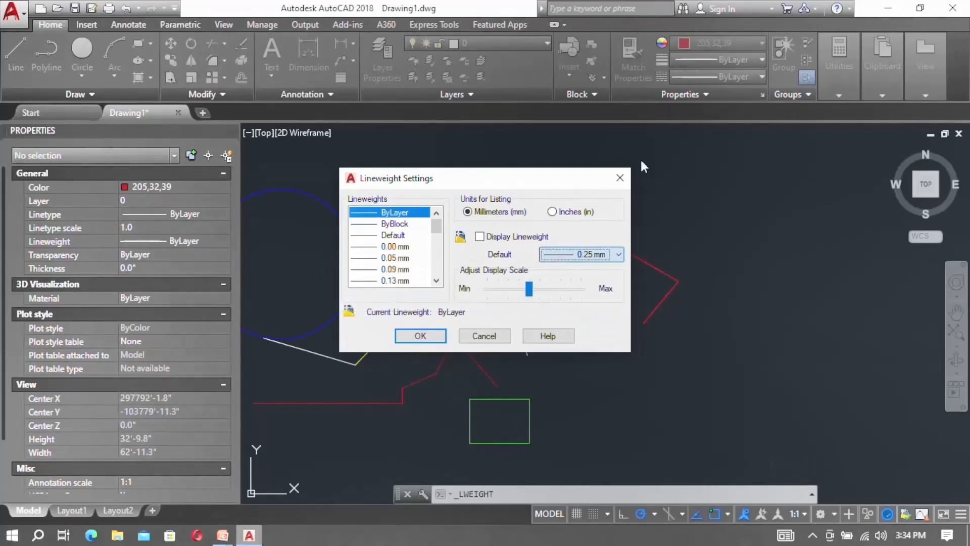
{"action": "left_click", "coordinate": [617, 174]}
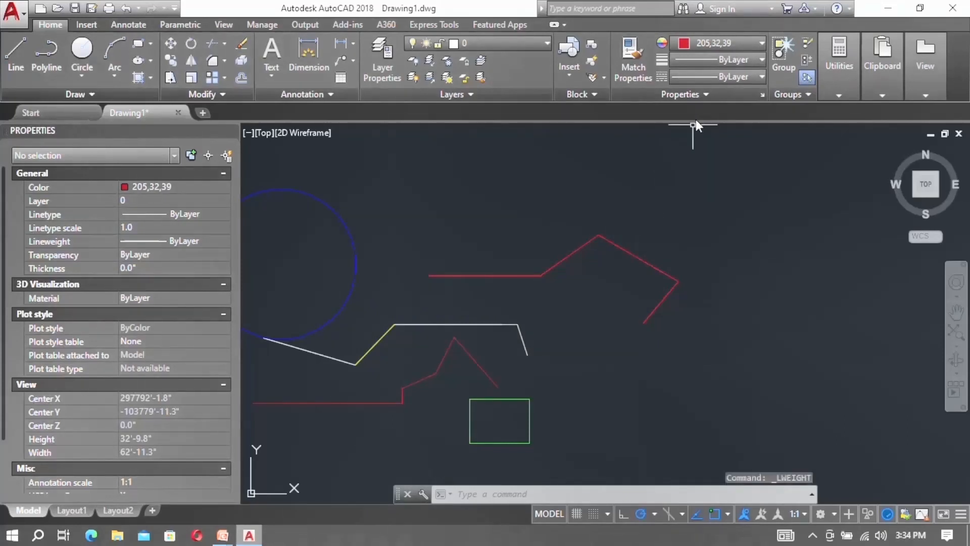
Set the lineweight of the short slanted segment at the right end of the white line chain to 1.00 mm
{"action": "left_click", "coordinate": [538, 360]}
{"action": "left_click", "coordinate": [508, 341]}
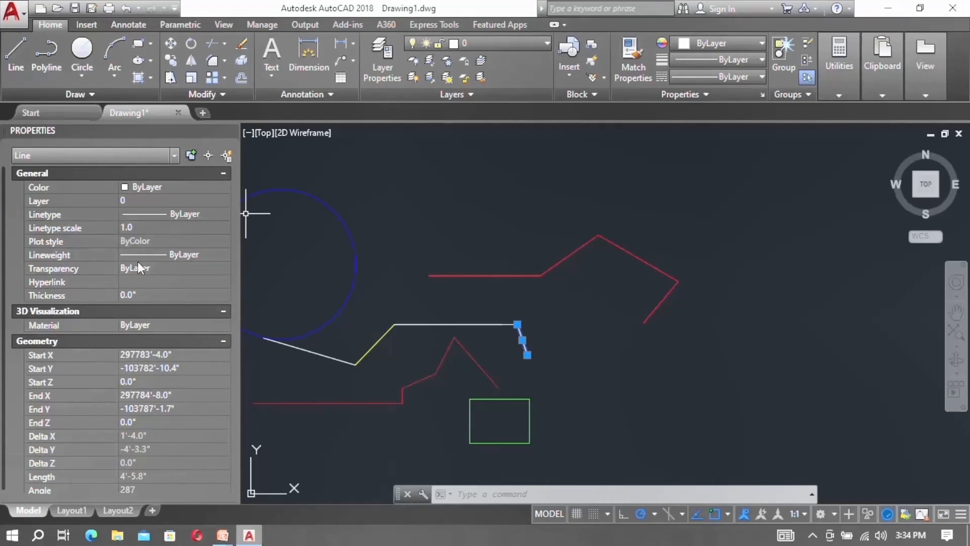
{"action": "left_click", "coordinate": [150, 253]}
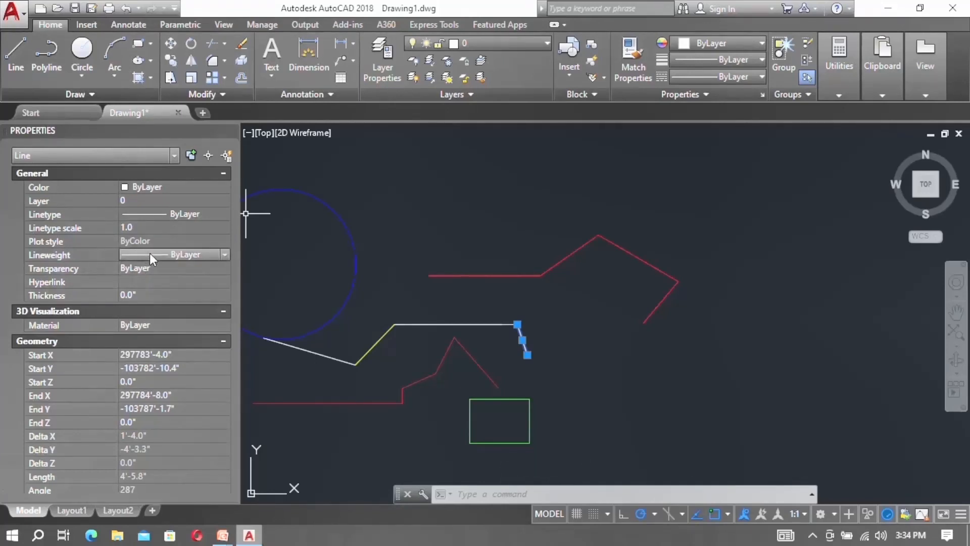
{"action": "left_click", "coordinate": [149, 253]}
{"action": "scroll", "coordinate": [162, 313], "scroll_direction": "down", "scroll_amount": 4}
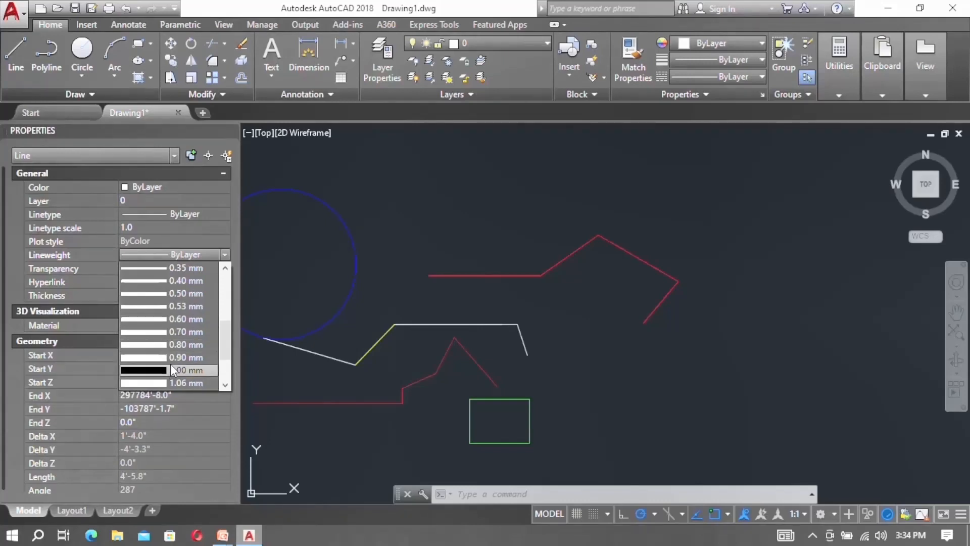
{"action": "left_click", "coordinate": [171, 369]}
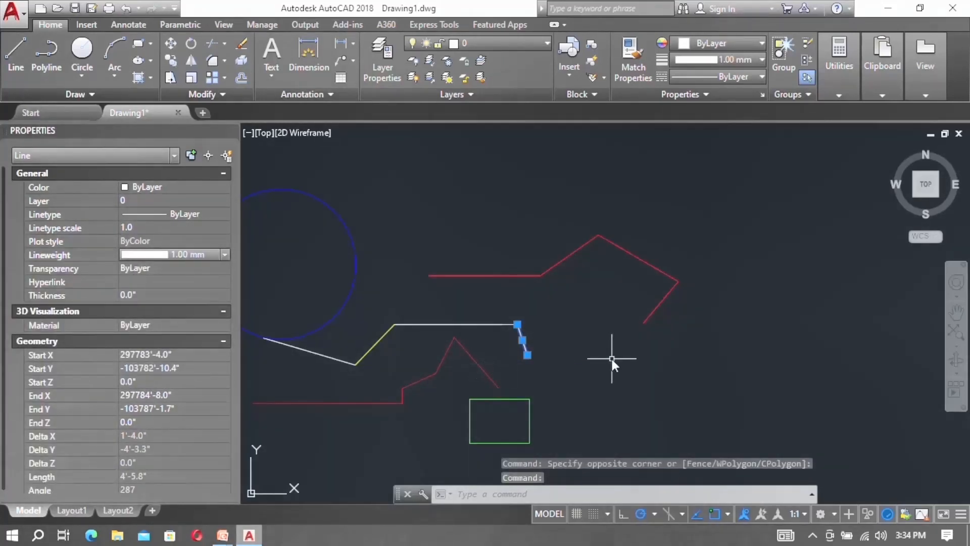
{"action": "key", "text": "Escape"}
{"action": "scroll", "coordinate": [541, 352], "scroll_direction": "up", "scroll_amount": 2}
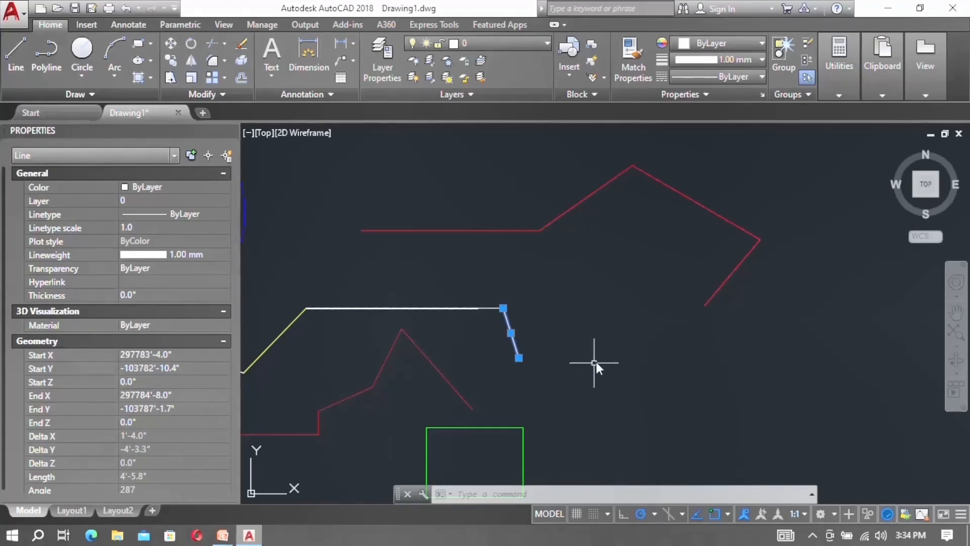
Turn on Display Lineweight in the Lineweight Settings and apply it
{"action": "left_click", "coordinate": [748, 63]}
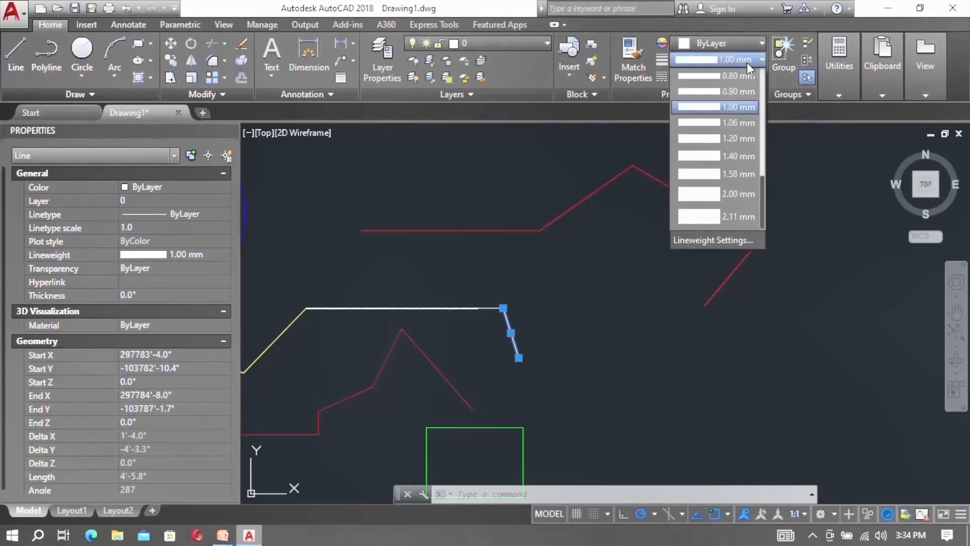
{"action": "left_click", "coordinate": [732, 240]}
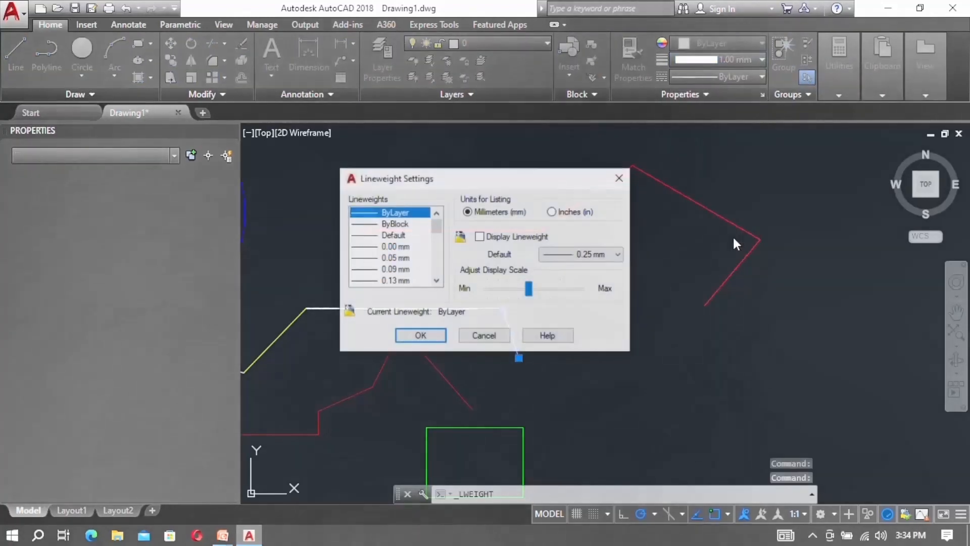
{"action": "left_click", "coordinate": [526, 240]}
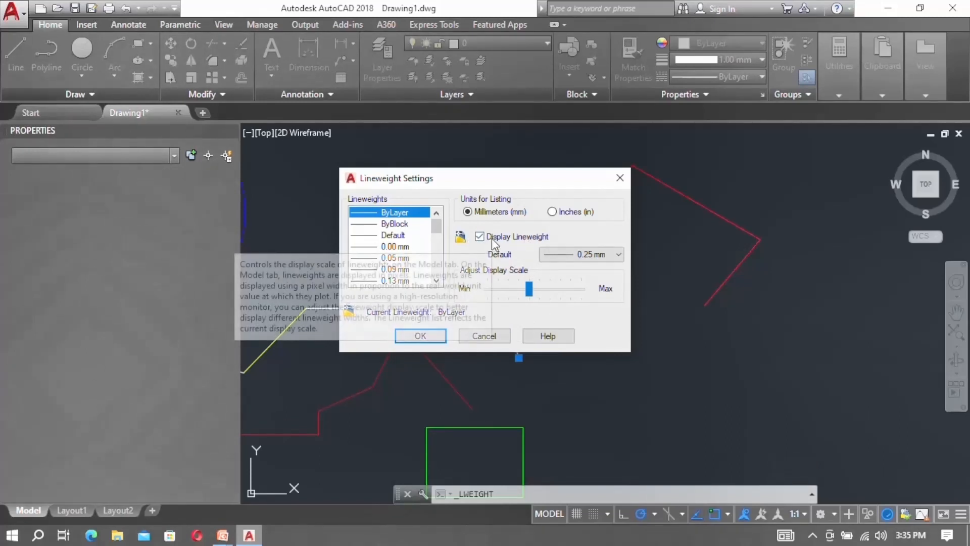
{"action": "left_click", "coordinate": [436, 337]}
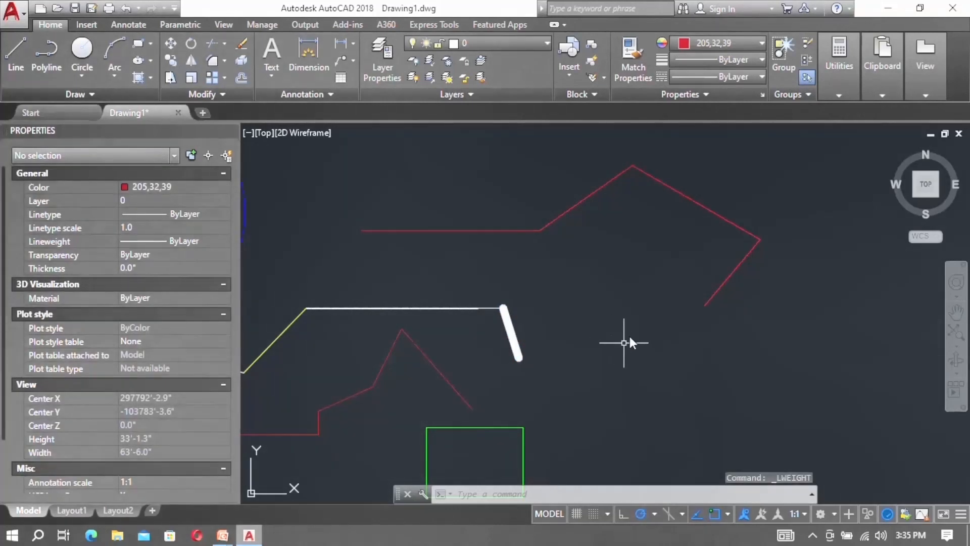
Examine the thickness of the short slanted white segment up close, both selected and unselected
{"action": "scroll", "coordinate": [546, 322], "scroll_direction": "up", "scroll_amount": 4}
{"action": "left_click_drag", "start_coordinate": [546, 321], "coordinate": [498, 336]}
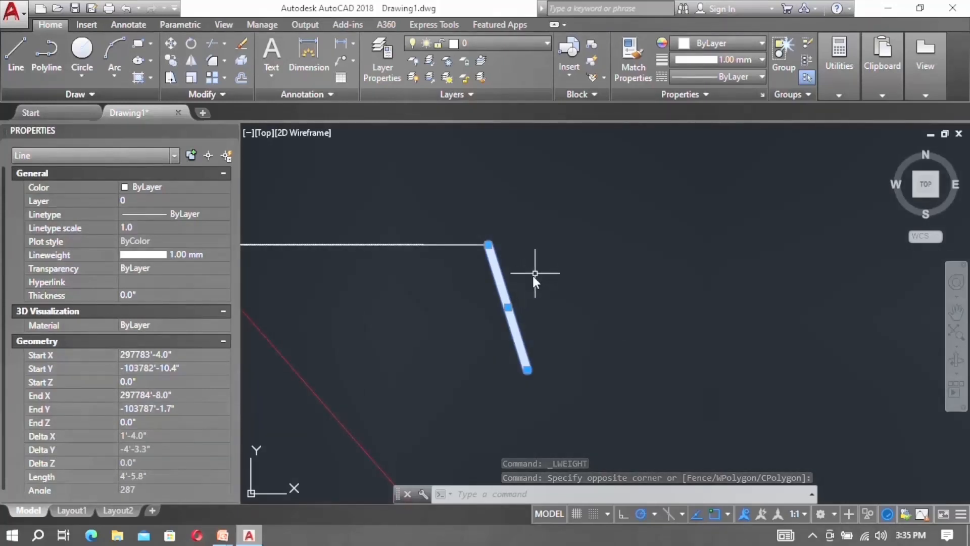
{"action": "scroll", "coordinate": [458, 261], "scroll_direction": "down", "scroll_amount": 2}
{"action": "middle_click_drag", "start_coordinate": [460, 260], "coordinate": [440, 234]}
{"action": "key", "text": "Escape"}
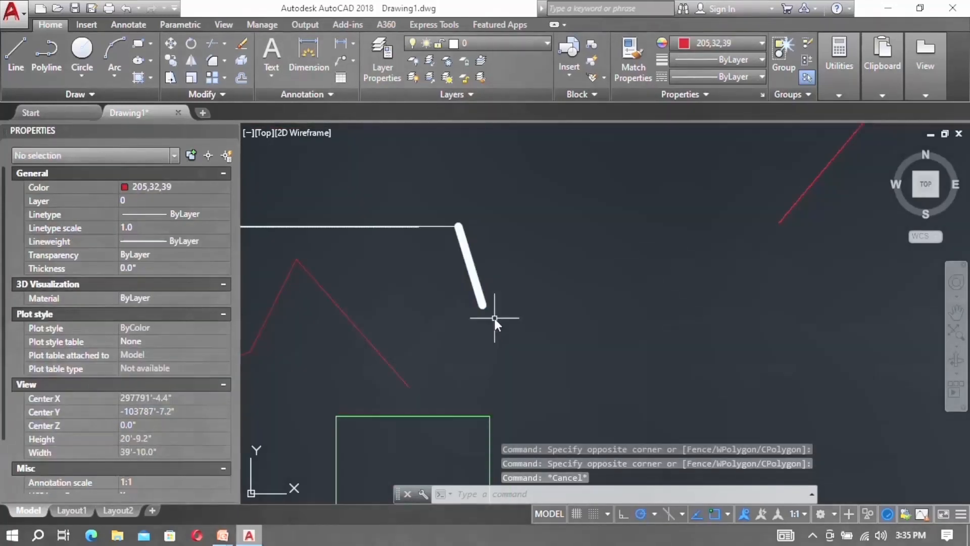
{"action": "left_click_drag", "start_coordinate": [493, 316], "coordinate": [447, 281]}
{"action": "left_click", "coordinate": [447, 281]}
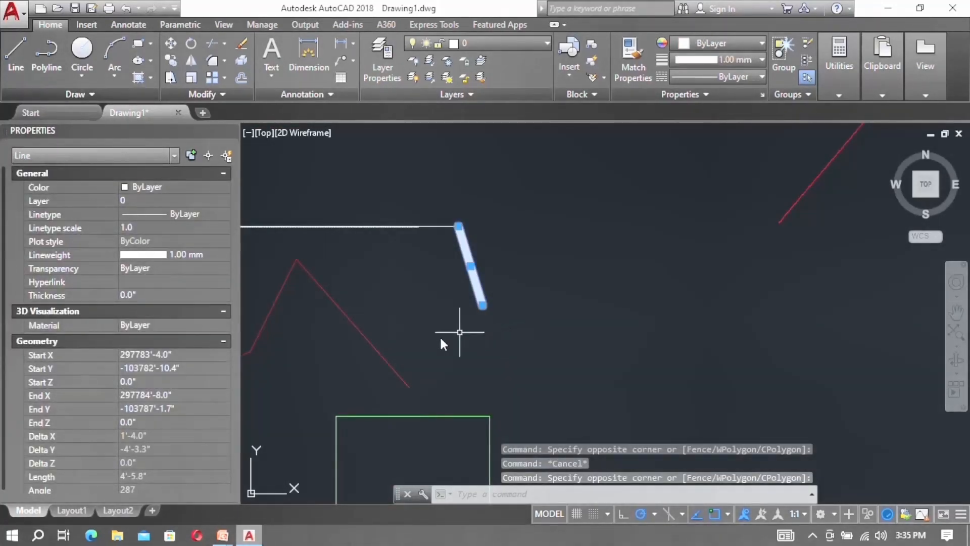
Set the lineweight of the red diagonal segment above the green rectangle to 0.50 mm and compare its thickness with the white segment
{"action": "left_click", "coordinate": [395, 346]}
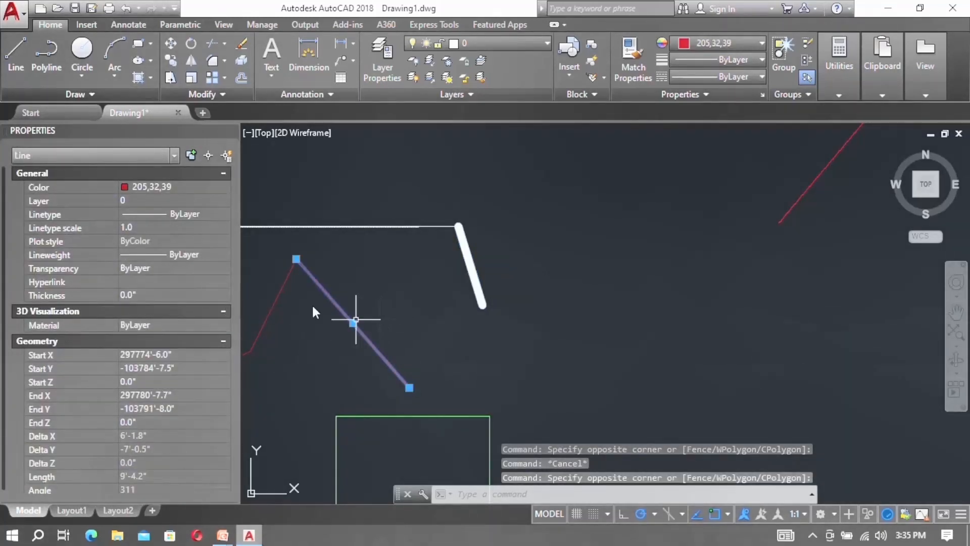
{"action": "left_click", "coordinate": [180, 256]}
{"action": "left_click", "coordinate": [180, 255]}
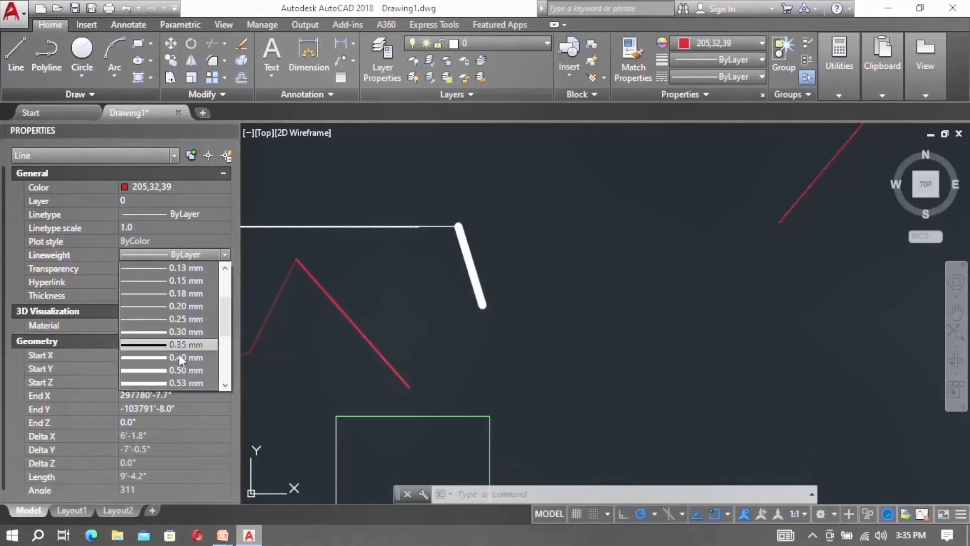
{"action": "left_click", "coordinate": [182, 369]}
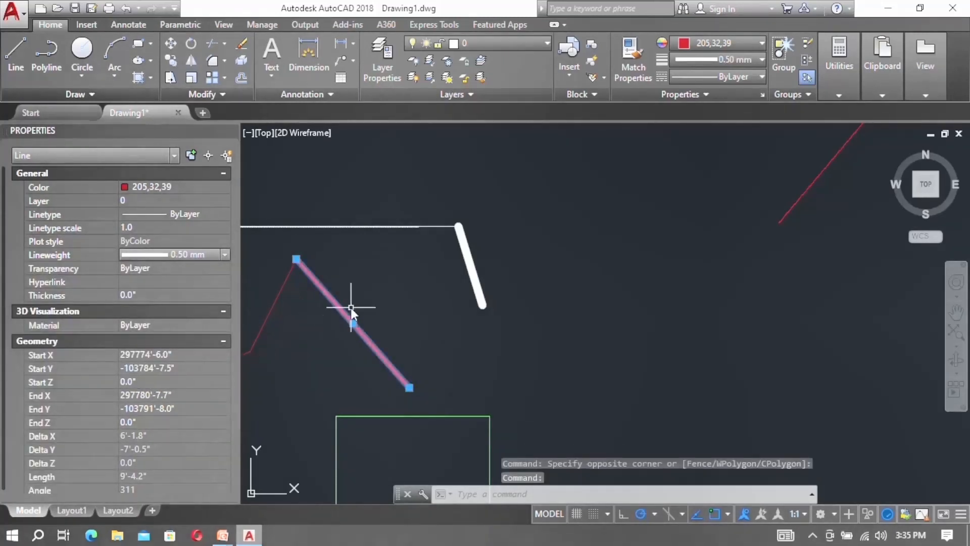
{"action": "key", "text": "Escape"}
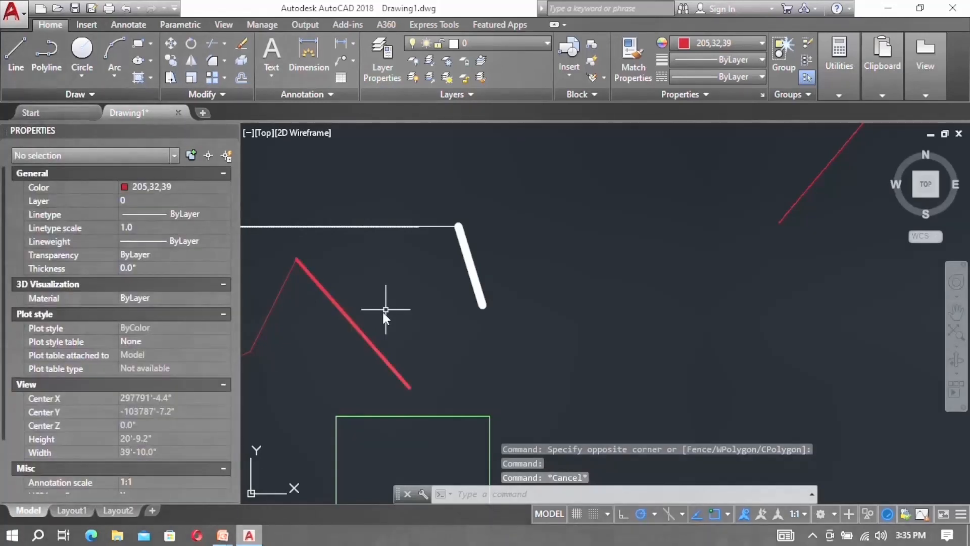
{"action": "scroll", "coordinate": [374, 321], "scroll_direction": "up", "scroll_amount": 2}
{"action": "scroll", "coordinate": [363, 332], "scroll_direction": "down", "scroll_amount": 4}
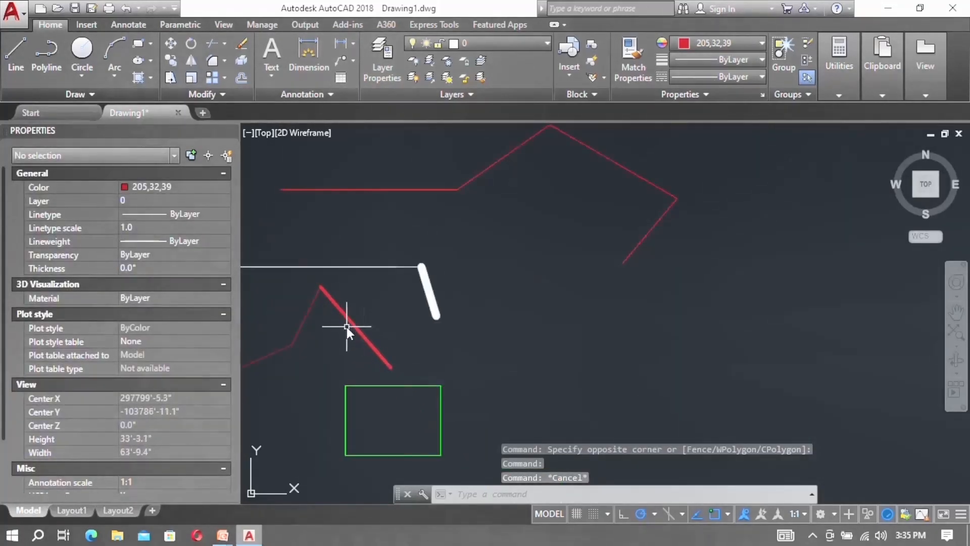
{"action": "scroll", "coordinate": [346, 326], "scroll_direction": "up", "scroll_amount": 2}
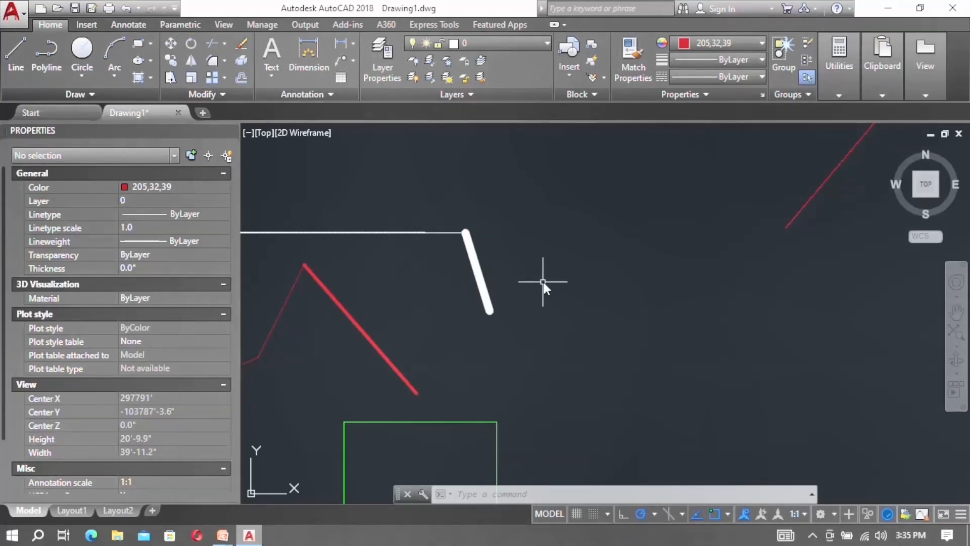
{"action": "scroll", "coordinate": [542, 281], "scroll_direction": "down", "scroll_amount": 2}
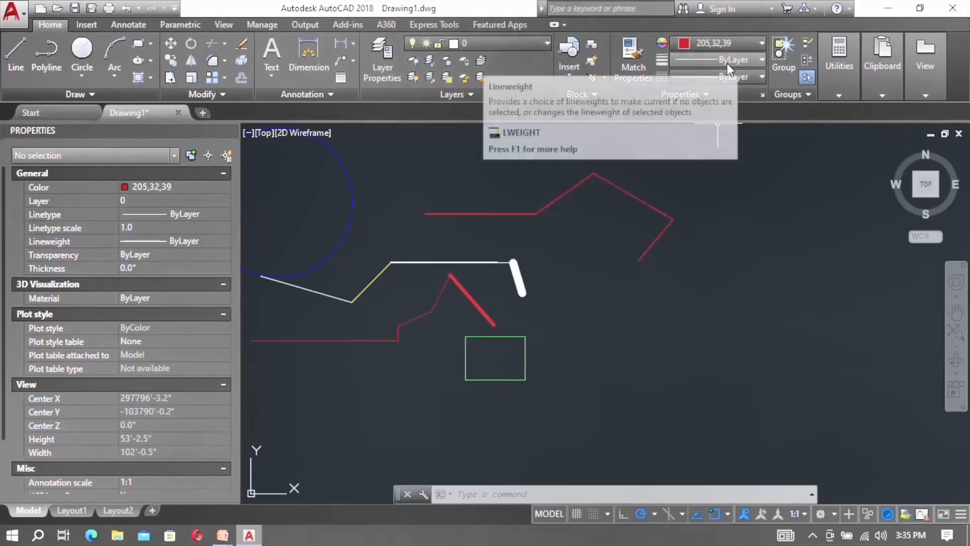
Set the current lineweight for new objects to 0.60 mm with nothing selected
{"action": "left_click", "coordinate": [726, 60]}
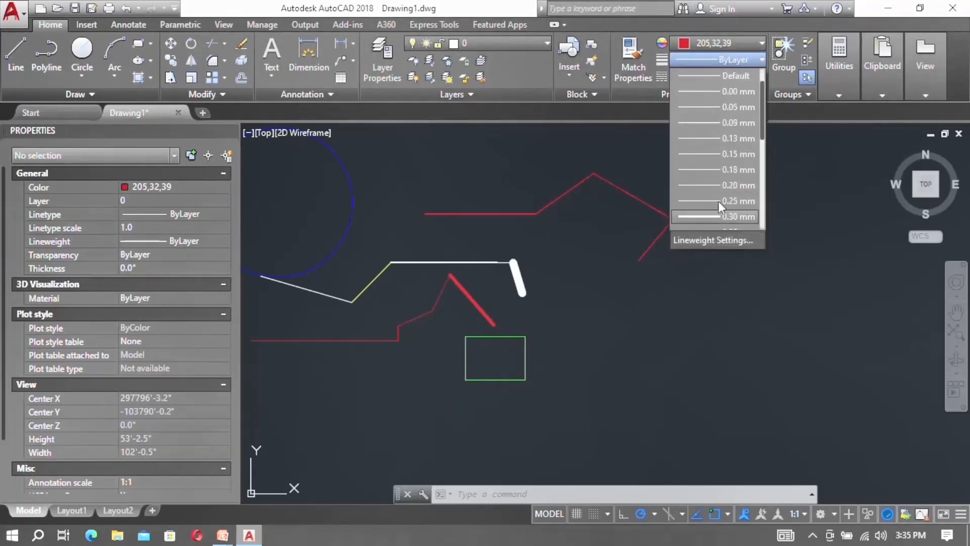
{"action": "scroll", "coordinate": [719, 187], "scroll_direction": "down", "scroll_amount": 2}
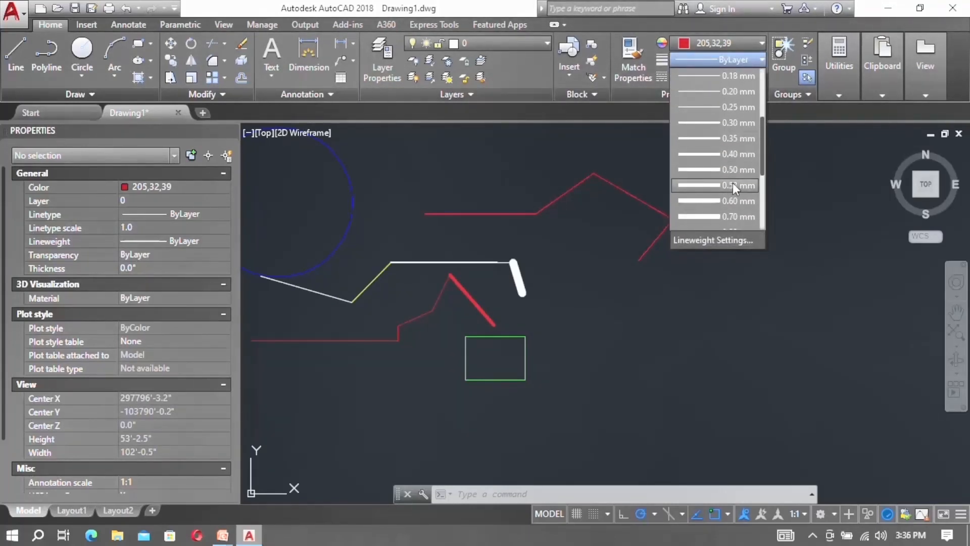
{"action": "left_click", "coordinate": [736, 201]}
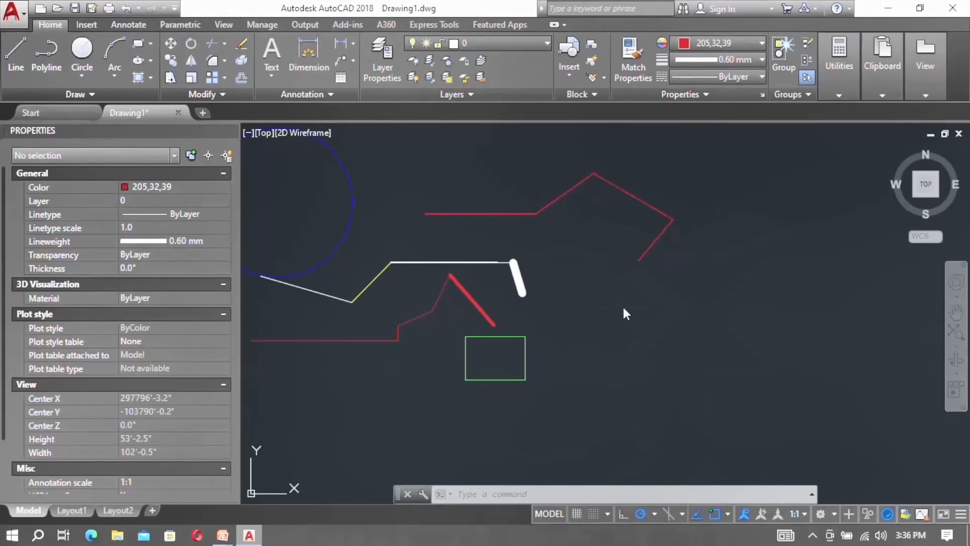
Draw a six-segment zigzag chain of lines in the empty area to the right of the green rectangle
{"action": "type", "text": "l"}
{"action": "key", "text": "Return"}
{"action": "left_click", "coordinate": [627, 323]}
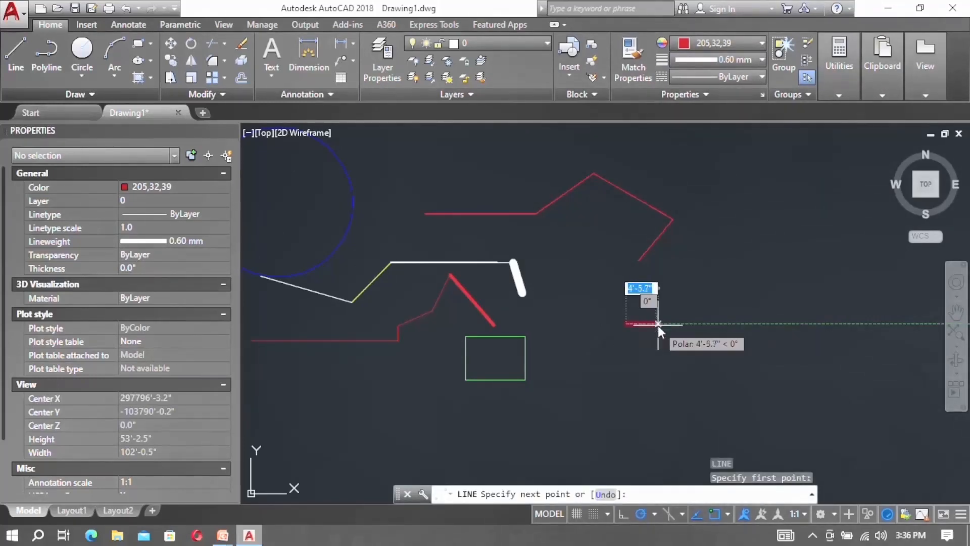
{"action": "left_click", "coordinate": [682, 323]}
{"action": "left_click", "coordinate": [721, 259]}
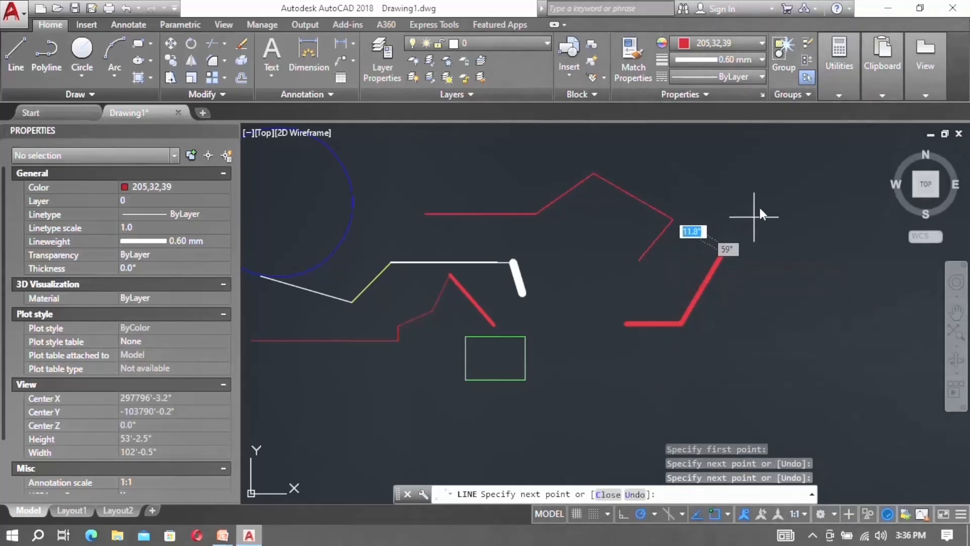
{"action": "left_click", "coordinate": [777, 189]}
{"action": "left_click", "coordinate": [825, 297]}
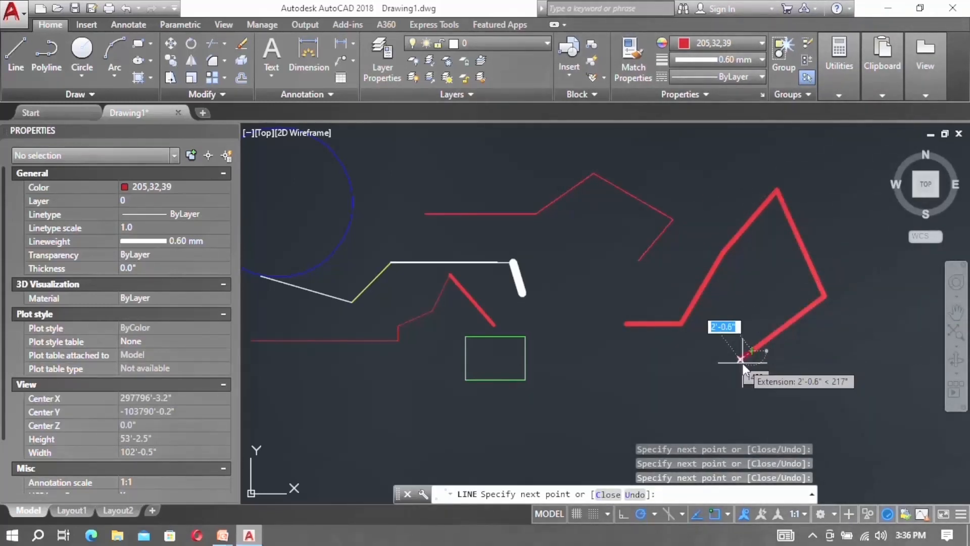
{"action": "left_click", "coordinate": [739, 360]}
{"action": "left_click", "coordinate": [812, 394]}
{"action": "key", "text": "Escape"}
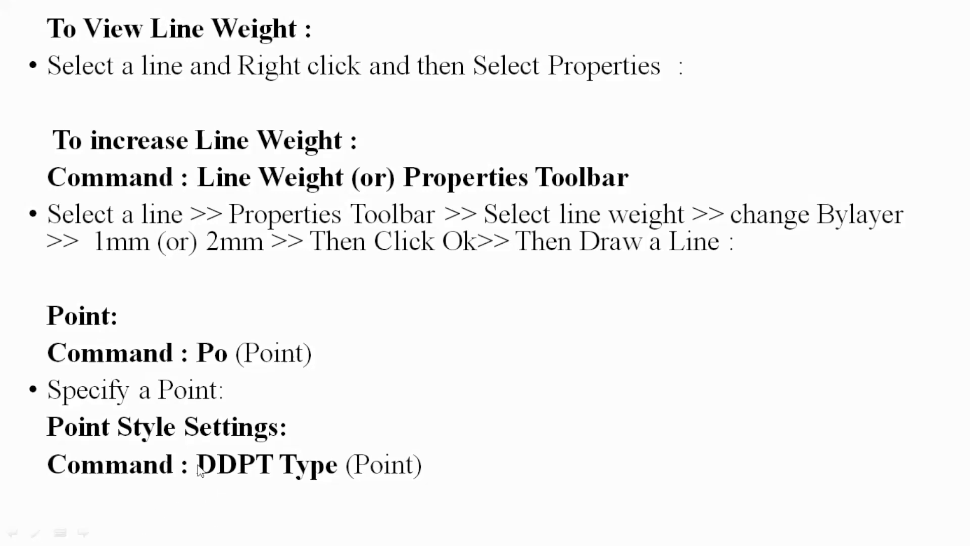
Switch from the slideshow back to the AutoCAD drawing and check the current object color setting
{"action": "key", "text": "super"}
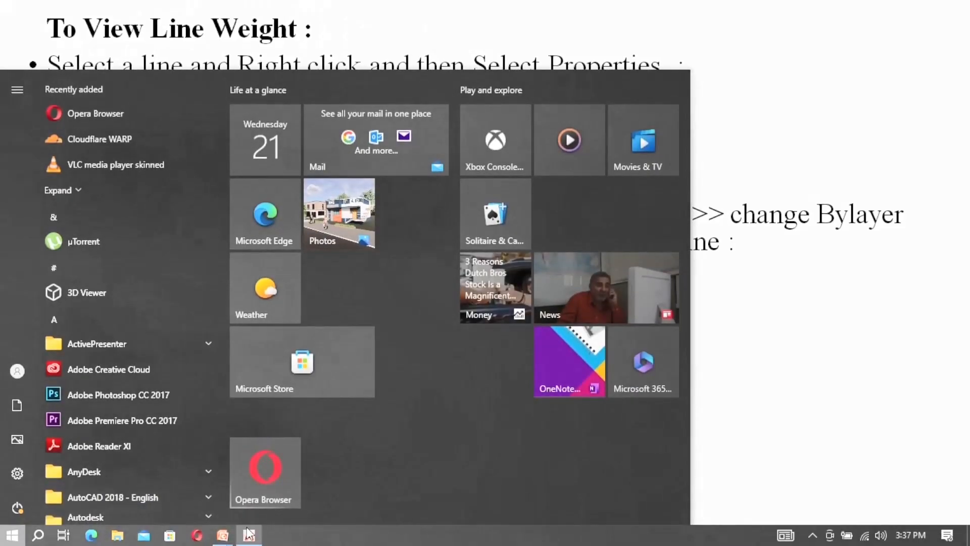
{"action": "left_click", "coordinate": [248, 534]}
{"action": "key", "text": "super"}
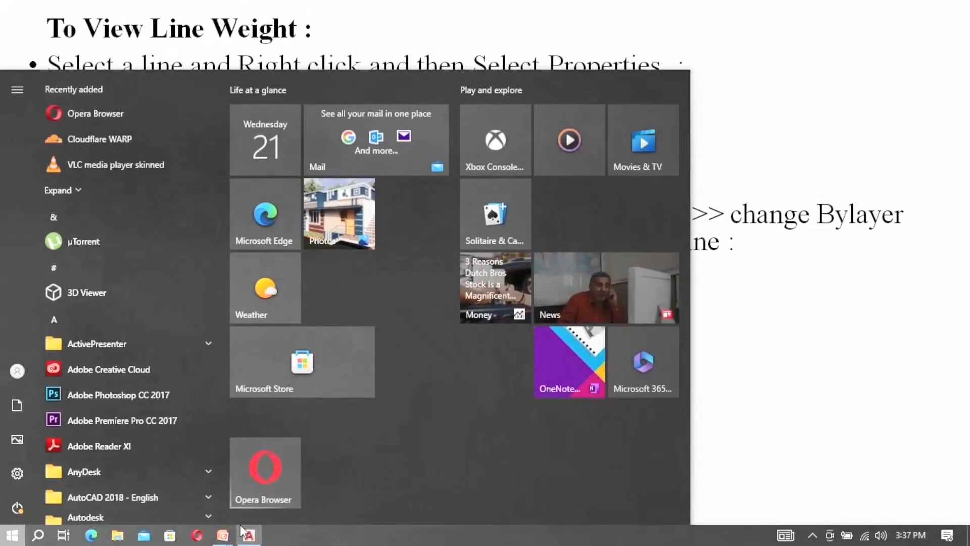
{"action": "left_click", "coordinate": [248, 534]}
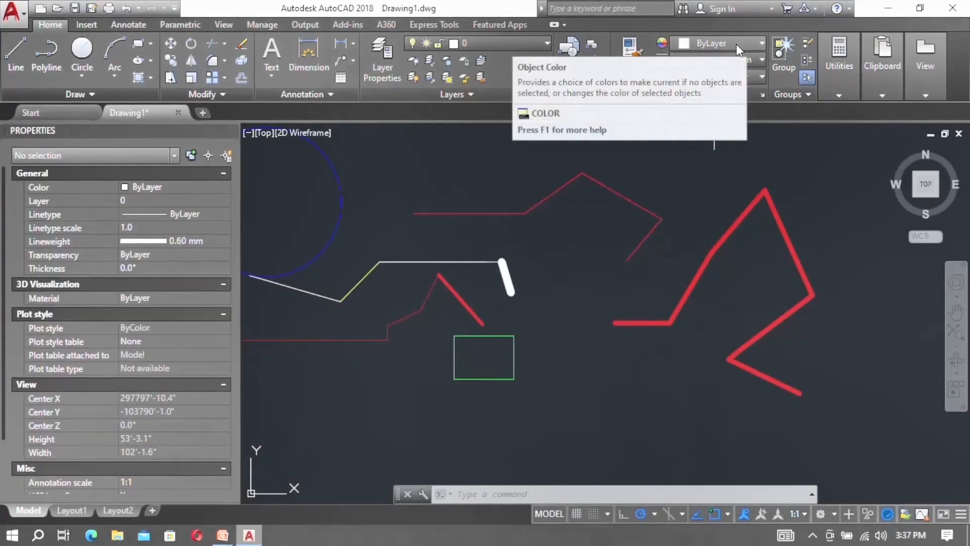
{"action": "left_click", "coordinate": [736, 44]}
{"action": "left_click", "coordinate": [735, 44]}
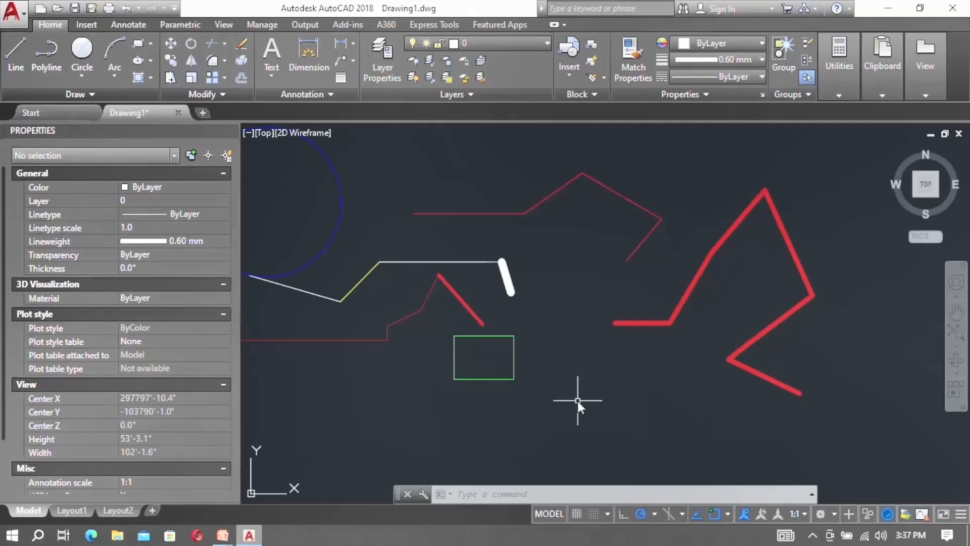
Place a point in the empty space just below and right of the green rectangle, and select it up close
{"action": "type", "text": "po"}
{"action": "key", "text": "Return"}
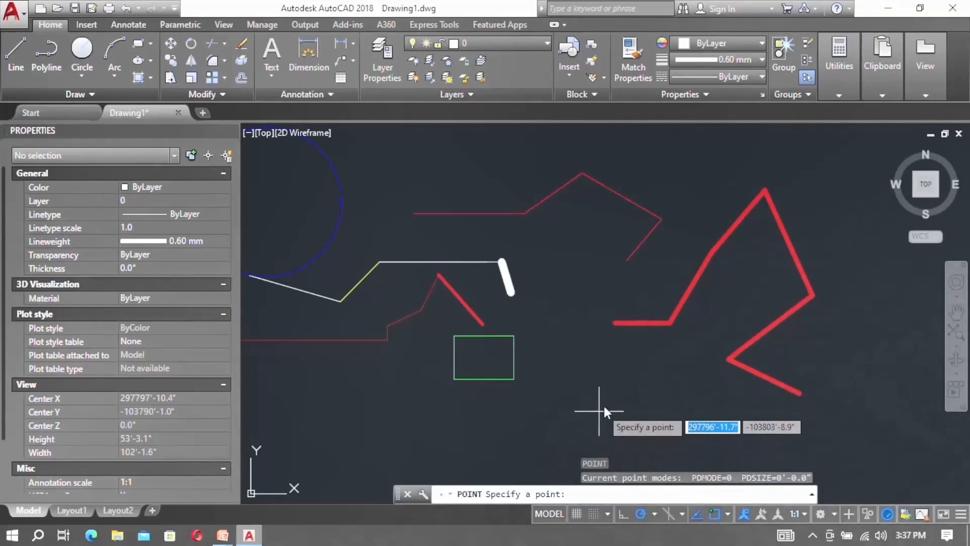
{"action": "left_click", "coordinate": [615, 393]}
{"action": "scroll", "coordinate": [617, 410], "scroll_direction": "up", "scroll_amount": 5}
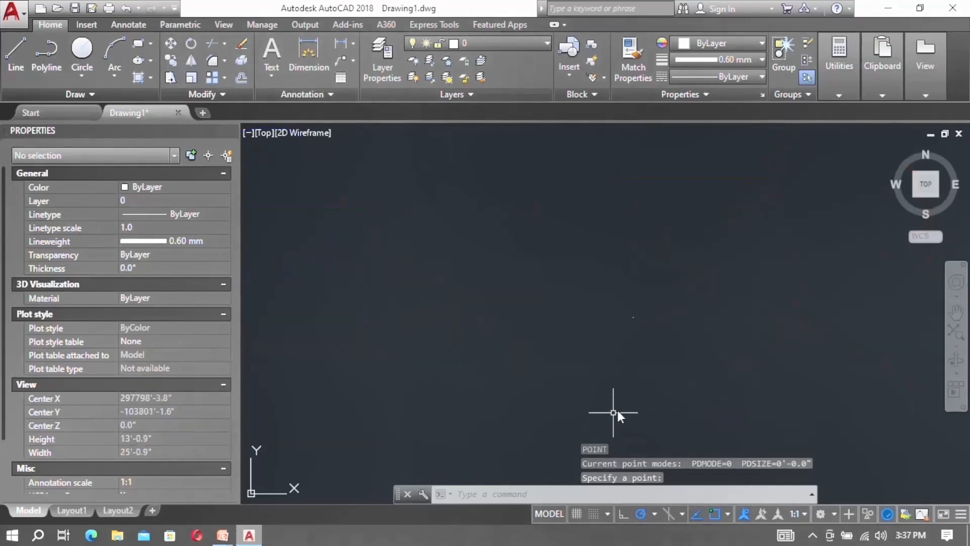
{"action": "left_click", "coordinate": [639, 329]}
{"action": "left_click", "coordinate": [616, 298]}
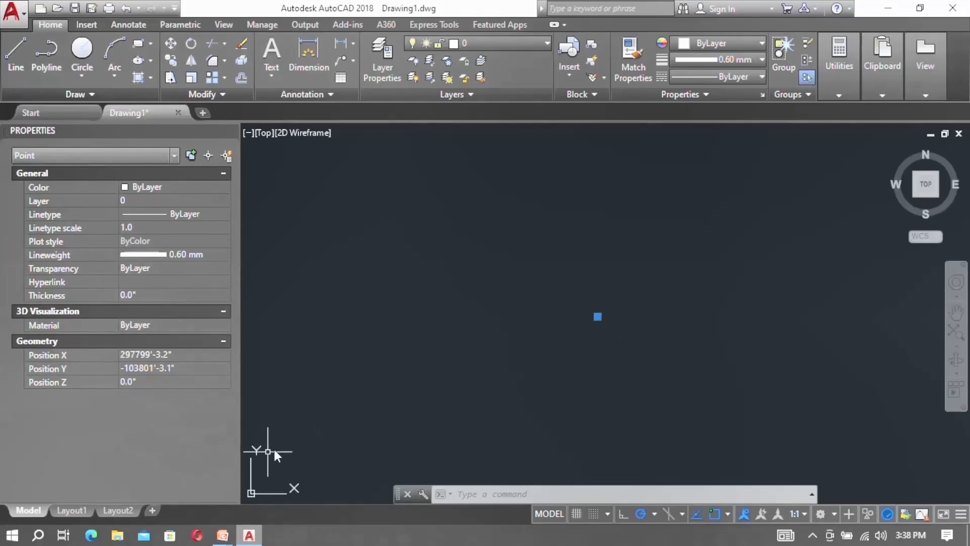
Switch to the slideshow to read the point style command, and return to AutoCAD
{"action": "mouse_move", "coordinate": [222, 535]}
{"action": "left_click", "coordinate": [257, 495]}
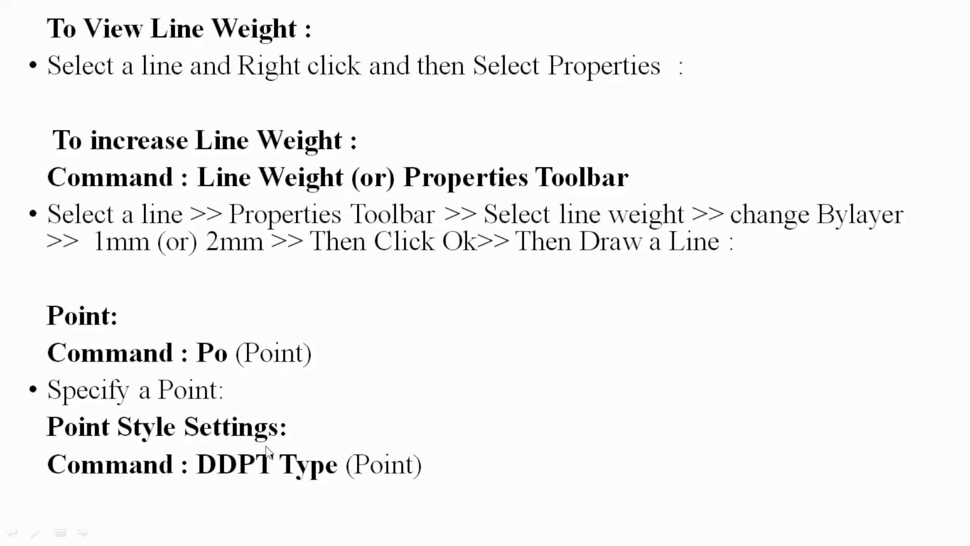
{"action": "key", "text": "super"}
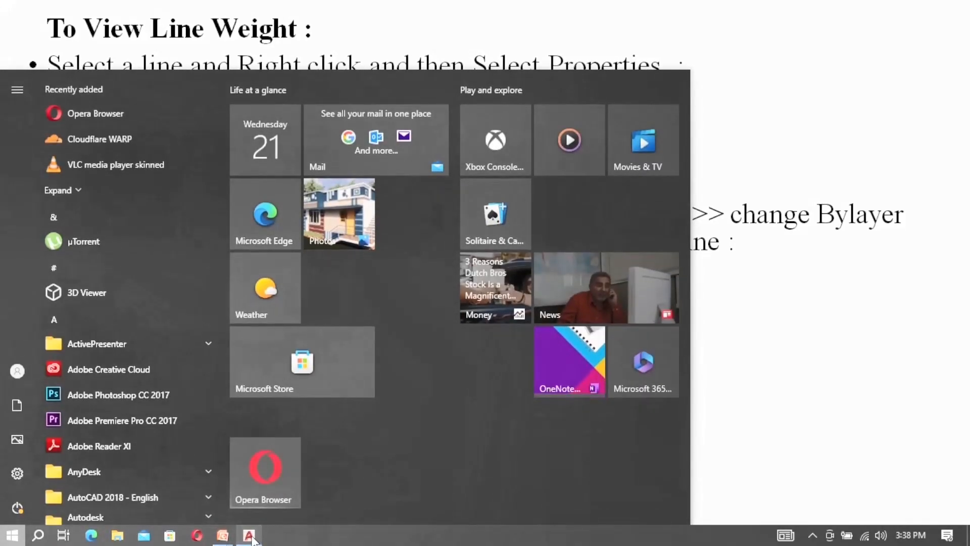
{"action": "left_click", "coordinate": [250, 537]}
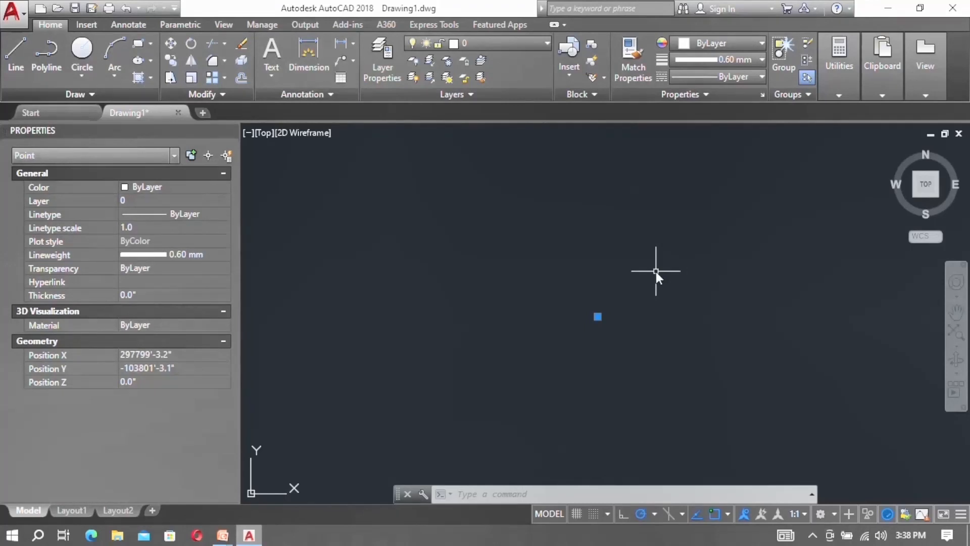
Set the point style to the circle with an X through it using DDPTYPE, and select the restyled point up close
{"action": "left_click", "coordinate": [655, 271]}
{"action": "key", "text": "Escape"}
{"action": "type", "text": "DDPTYPE"}
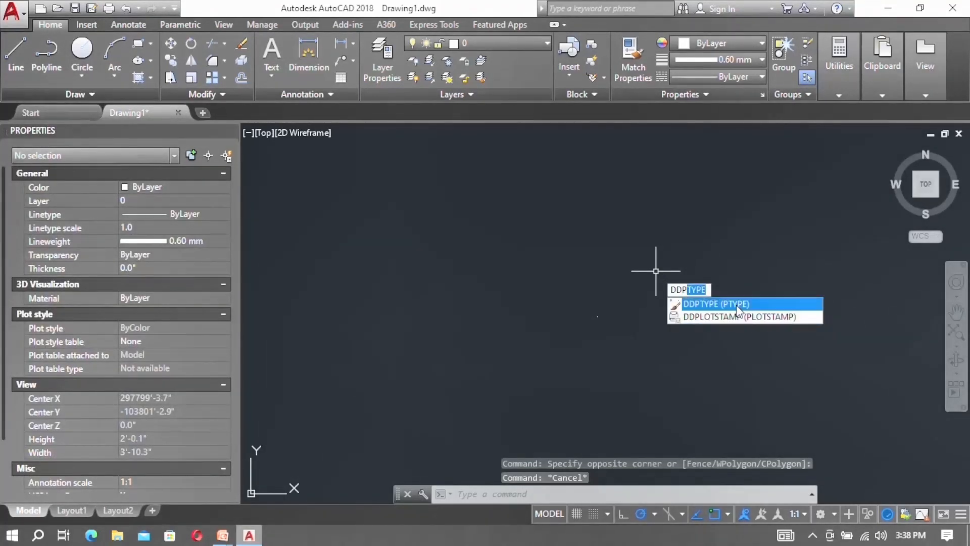
{"action": "left_click", "coordinate": [736, 305]}
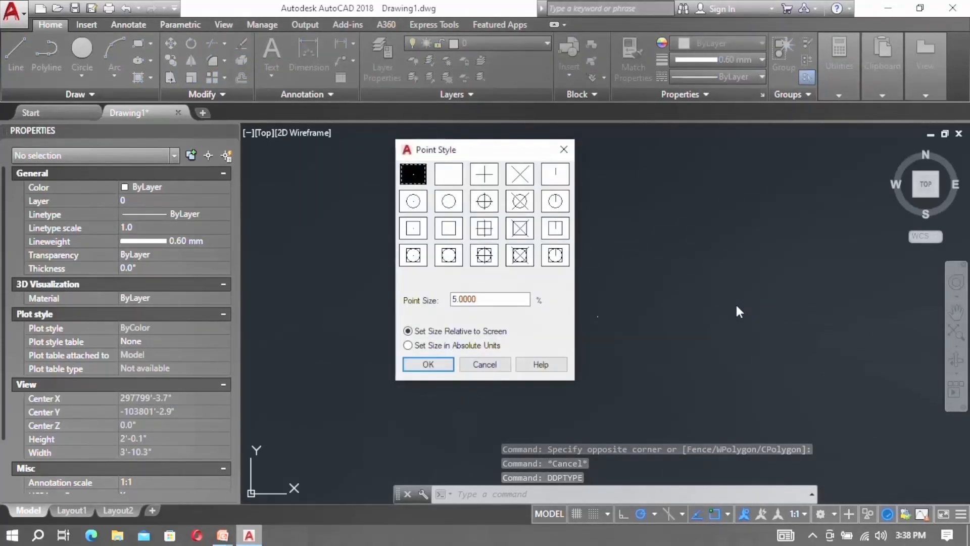
{"action": "left_click", "coordinate": [484, 177]}
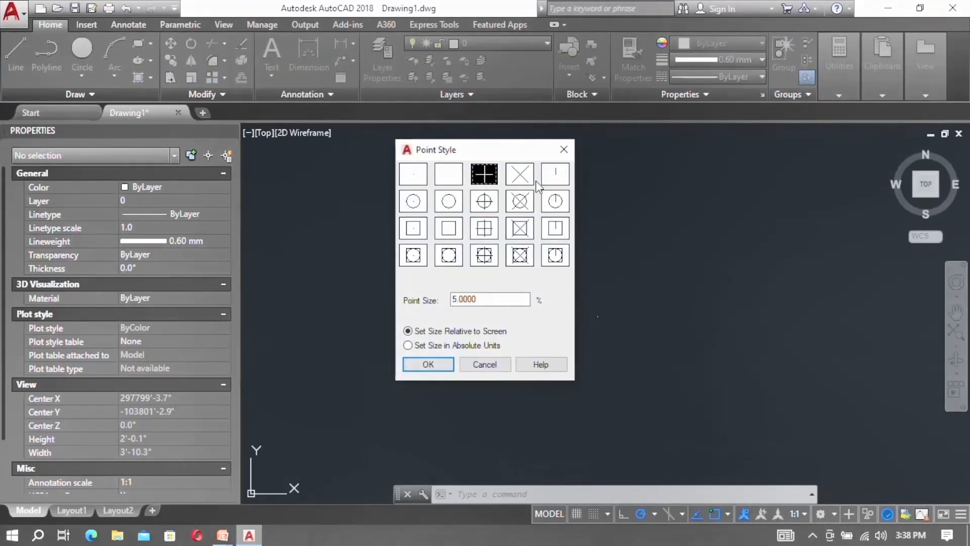
{"action": "left_click", "coordinate": [519, 202]}
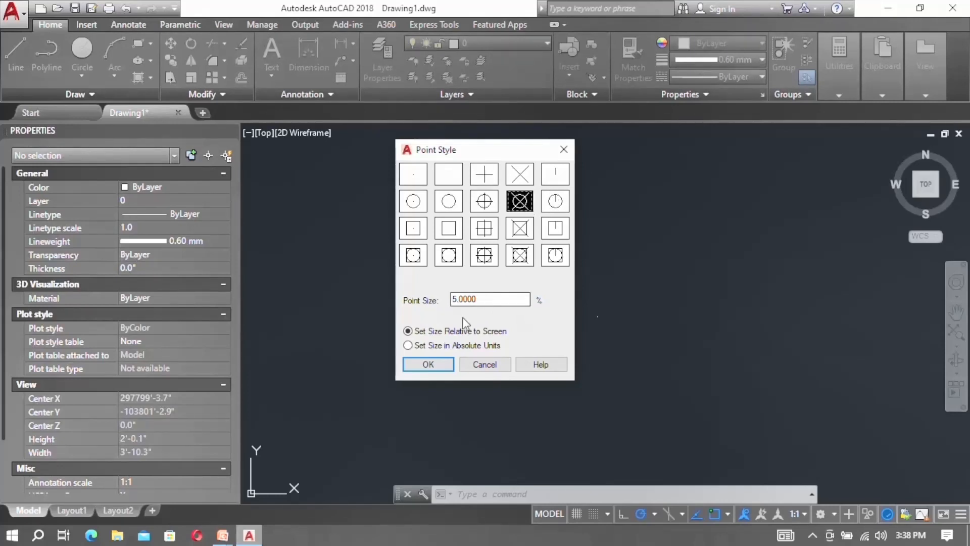
{"action": "left_click", "coordinate": [428, 364]}
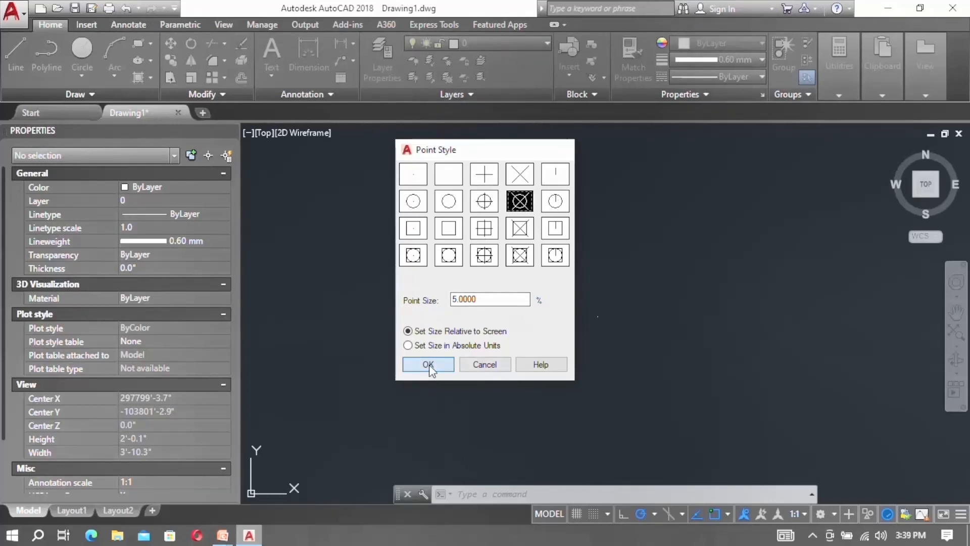
{"action": "scroll", "coordinate": [608, 322], "scroll_direction": "up", "scroll_amount": 6}
{"action": "left_click", "coordinate": [618, 352]}
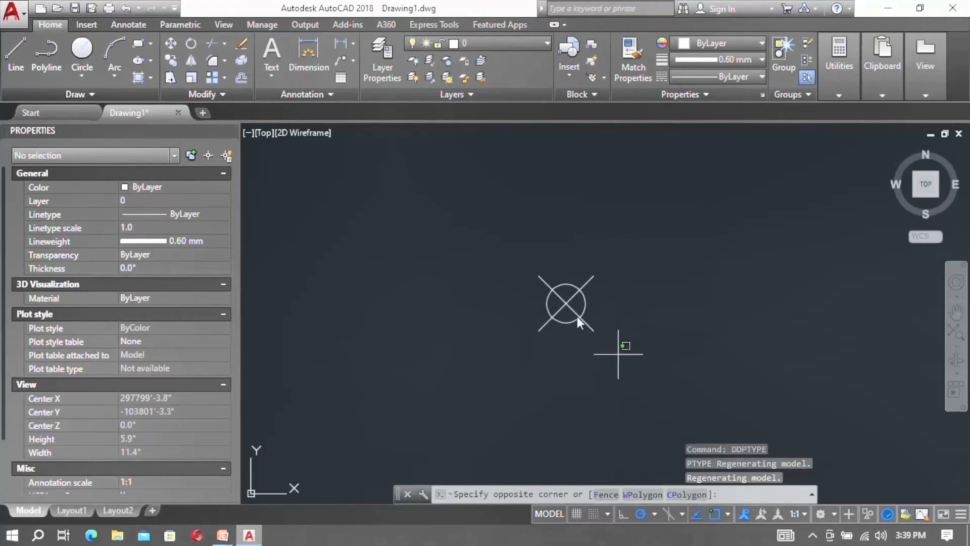
{"action": "left_click", "coordinate": [577, 317]}
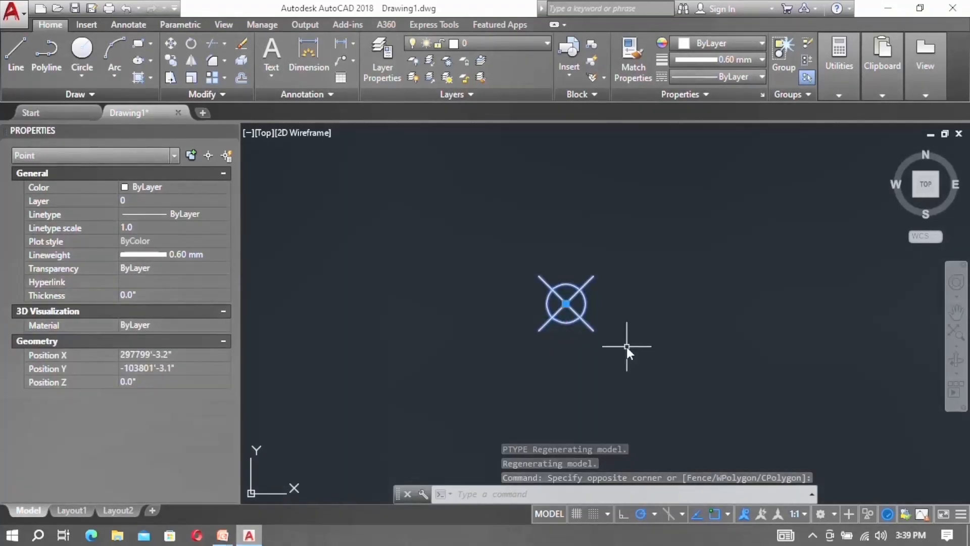
Place two more points, one above the other, to the right of the existing point
{"action": "type", "text": "po"}
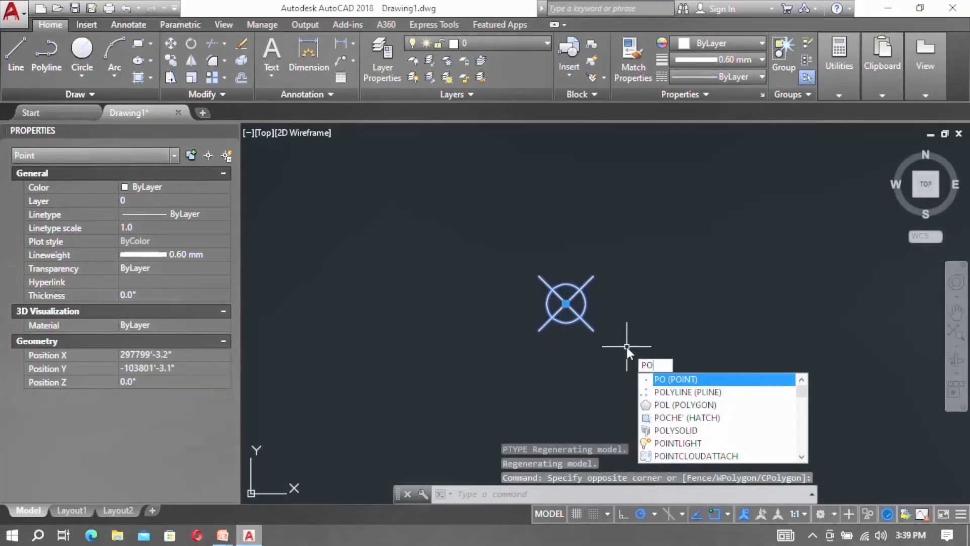
{"action": "key", "text": "Return"}
{"action": "left_click", "coordinate": [714, 249]}
{"action": "left_click", "coordinate": [739, 309]}
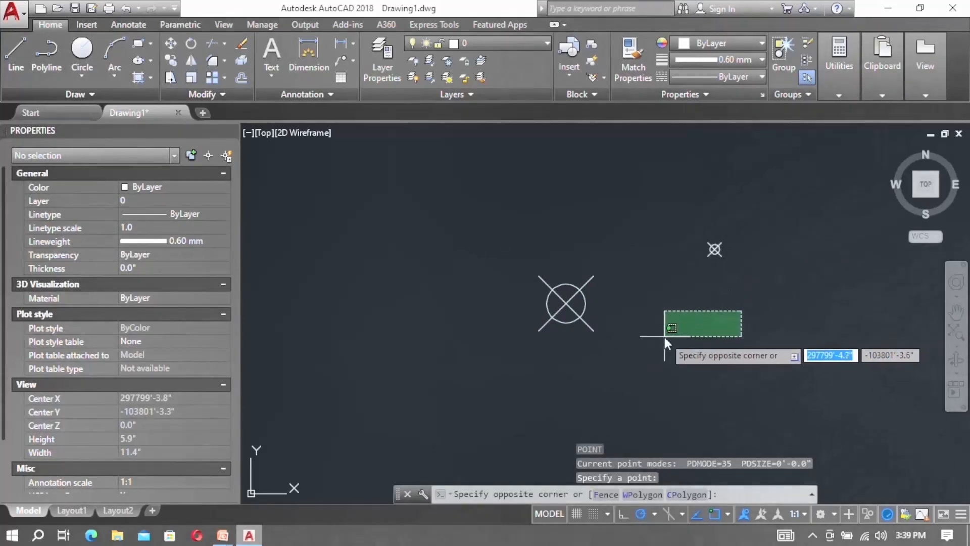
{"action": "left_click", "coordinate": [713, 350]}
{"action": "key", "text": "Return"}
{"action": "left_click", "coordinate": [709, 300]}
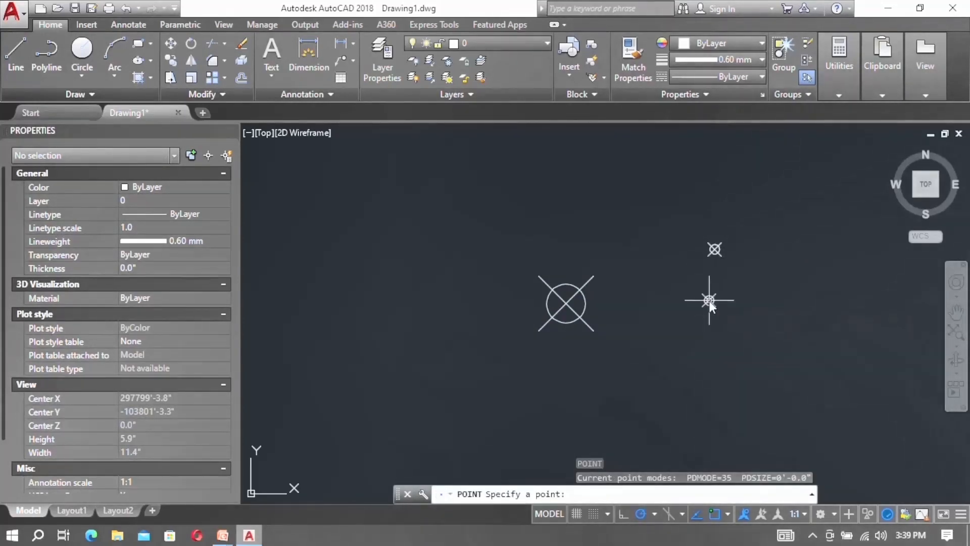
{"action": "left_click", "coordinate": [675, 367]}
{"action": "left_click", "coordinate": [640, 232]}
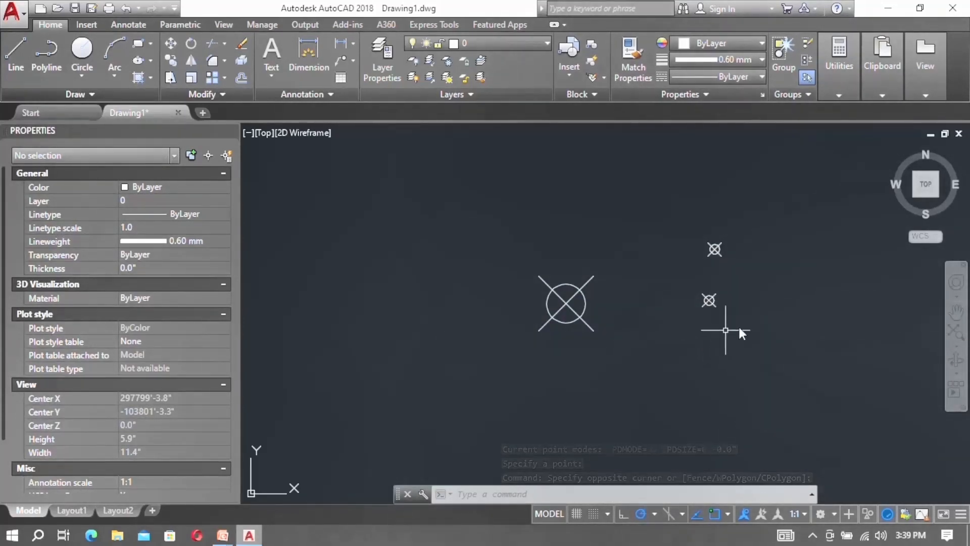
{"action": "key", "text": "ctrl+z"}
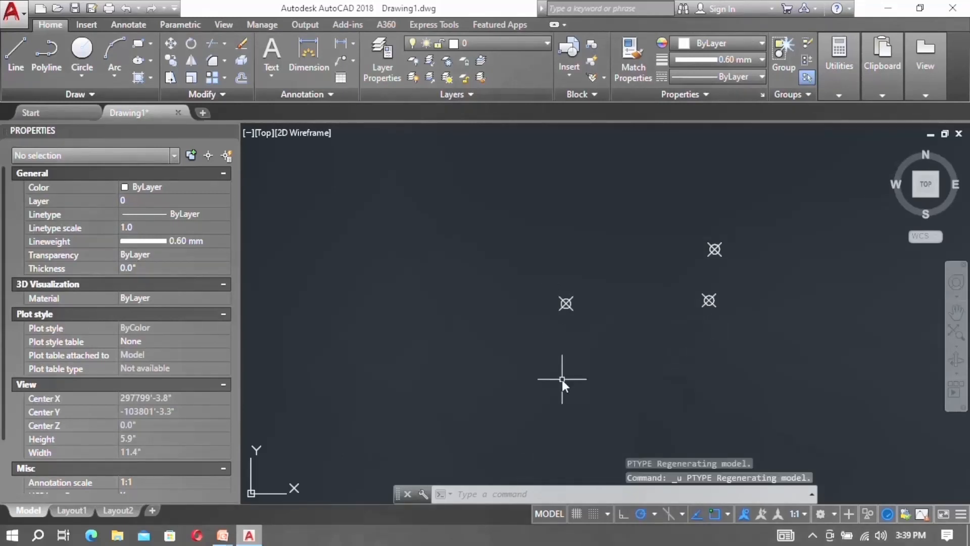
Set the point size to 10 % relative to the screen in the Point Style settings
{"action": "type", "text": "dd"}
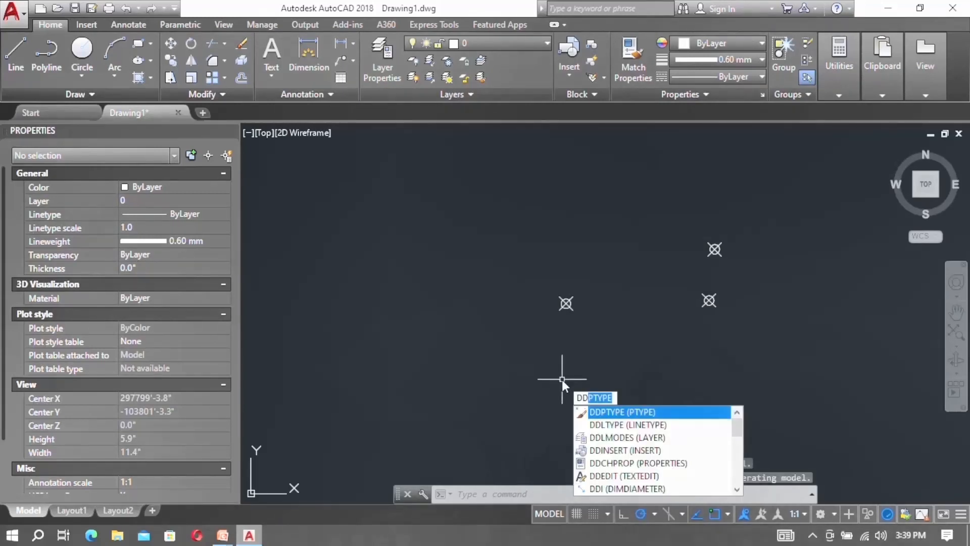
{"action": "key", "text": "Return"}
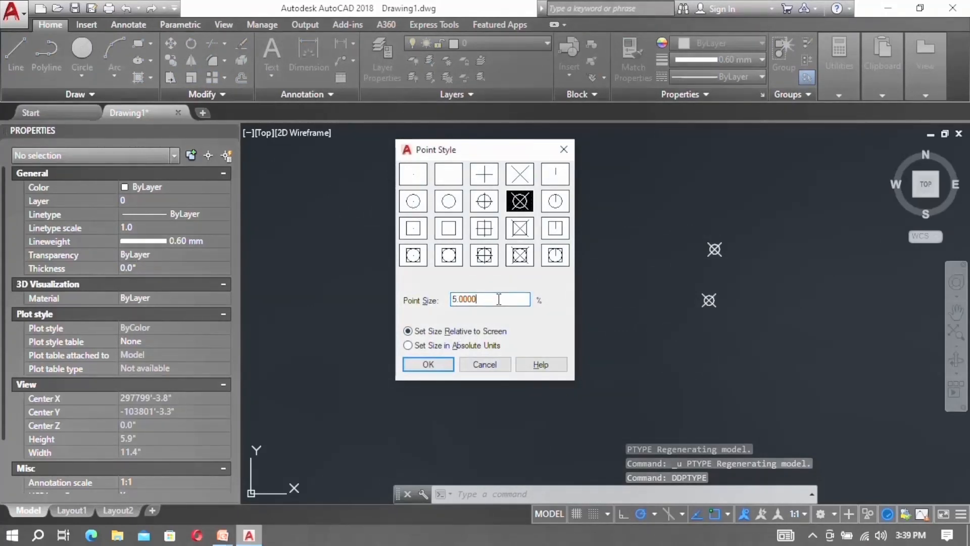
{"action": "left_click_drag", "start_coordinate": [498, 299], "coordinate": [428, 295]}
{"action": "type", "text": "10"}
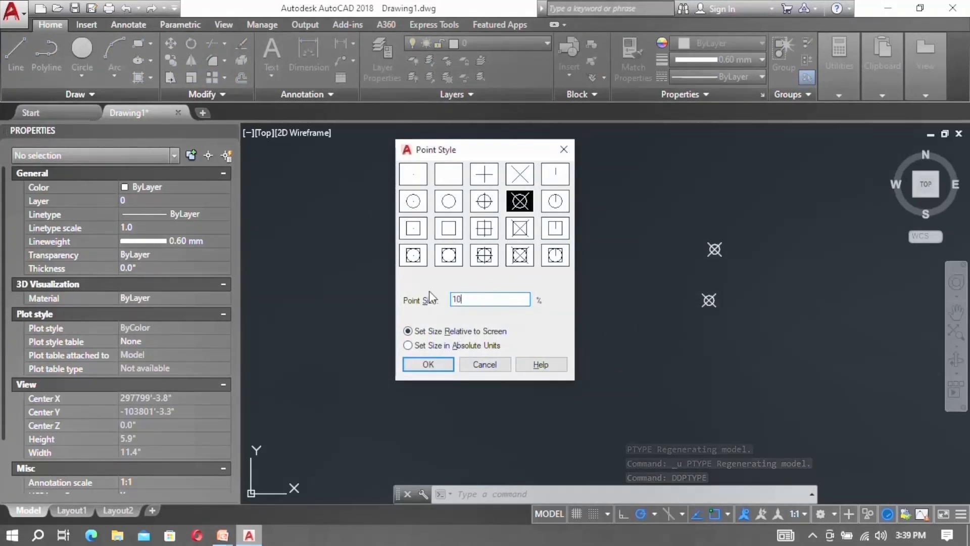
{"action": "key", "text": "Return"}
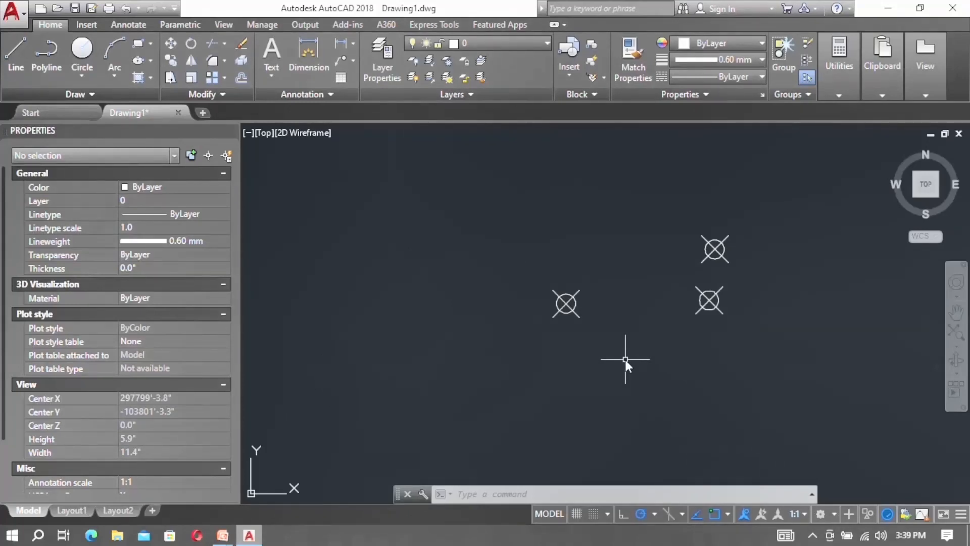
Set the point style to the plain dot using DDPTYPE
{"action": "type", "text": "ddptype"}
{"action": "key", "text": "Return"}
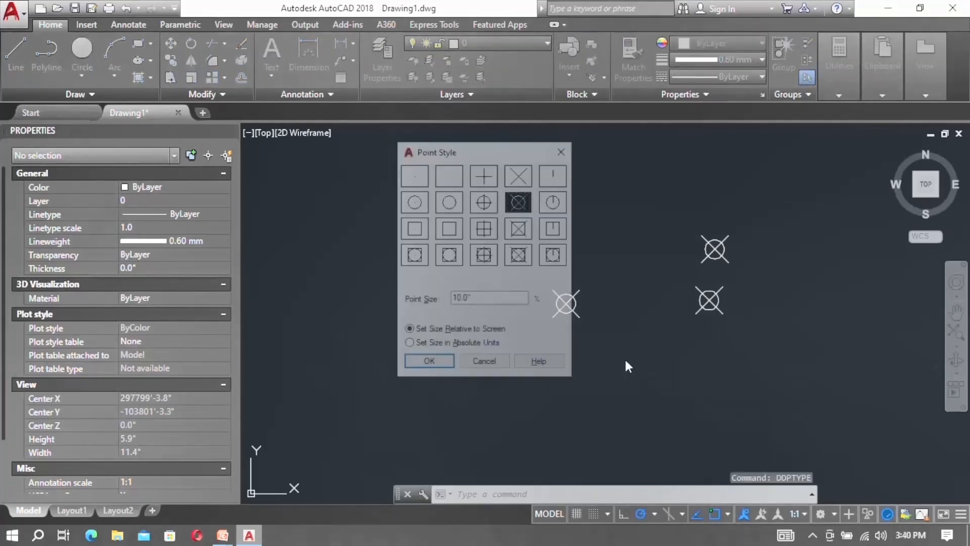
{"action": "left_click", "coordinate": [413, 173]}
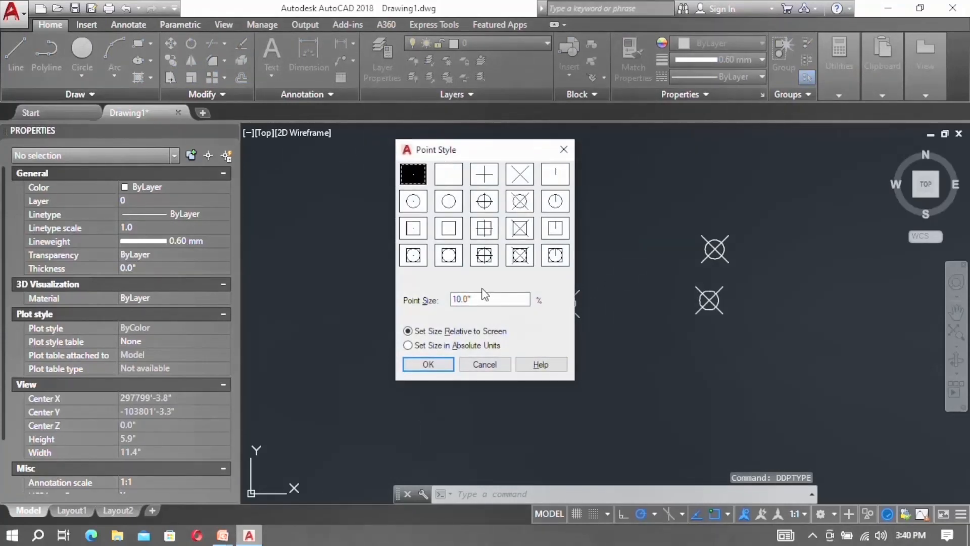
{"action": "left_click_drag", "start_coordinate": [483, 298], "coordinate": [446, 298]}
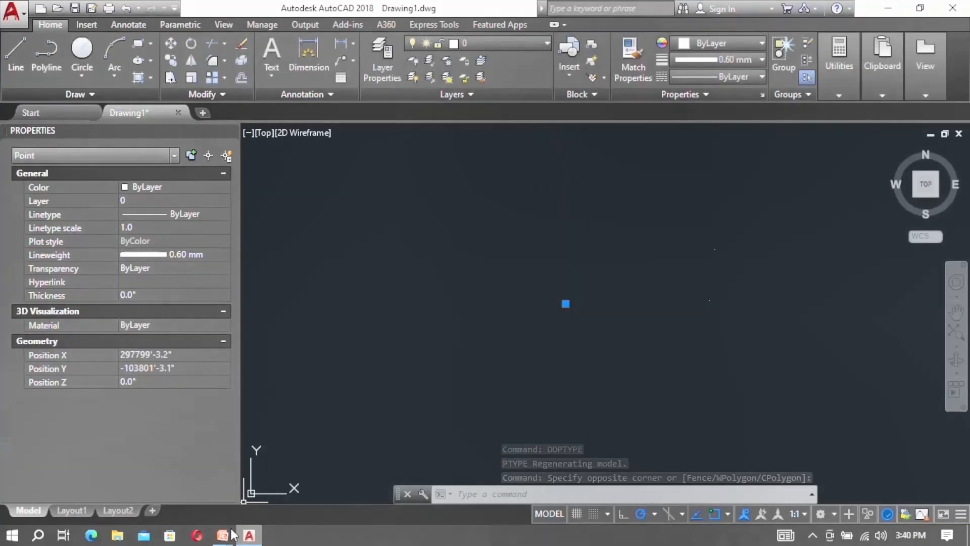
Switch to the slideshow, advance to the slide on the ID, DIST and LIST commands, and return to AutoCAD
{"action": "left_click", "coordinate": [223, 534]}
{"action": "left_click", "coordinate": [274, 485]}
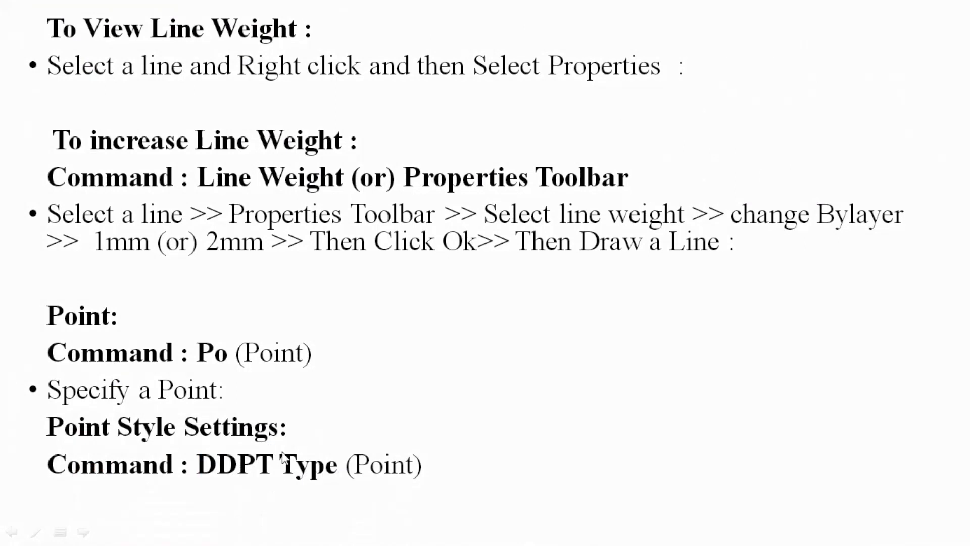
{"action": "left_click", "coordinate": [282, 451]}
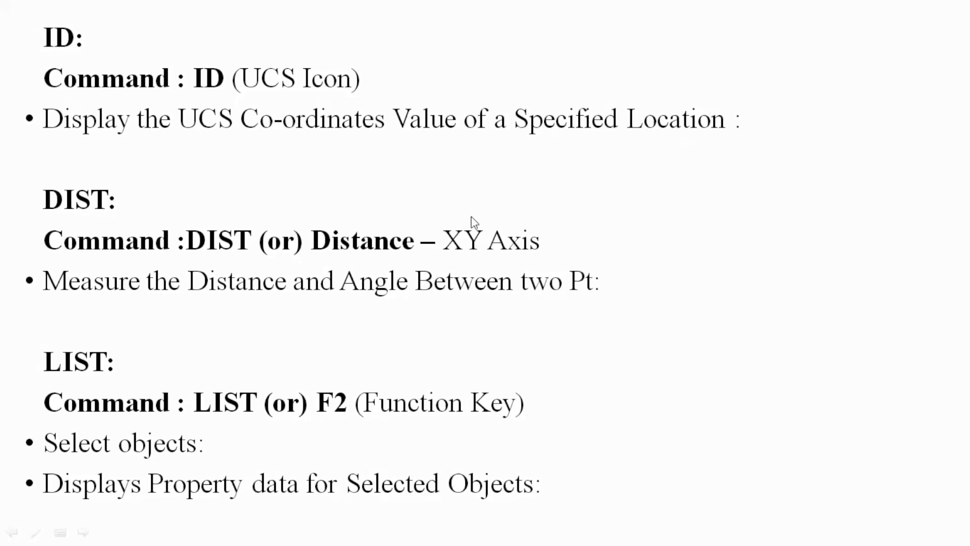
{"action": "key", "text": "super"}
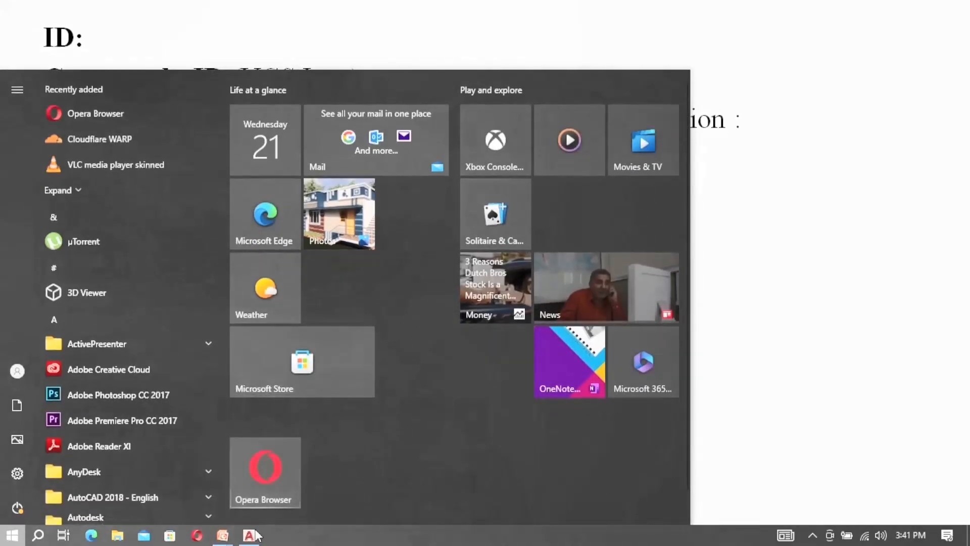
{"action": "left_click", "coordinate": [249, 535]}
Find the green rectangle, select it on its own to view its properties, and clear the selection
{"action": "scroll", "coordinate": [500, 334], "scroll_direction": "down", "scroll_amount": 5}
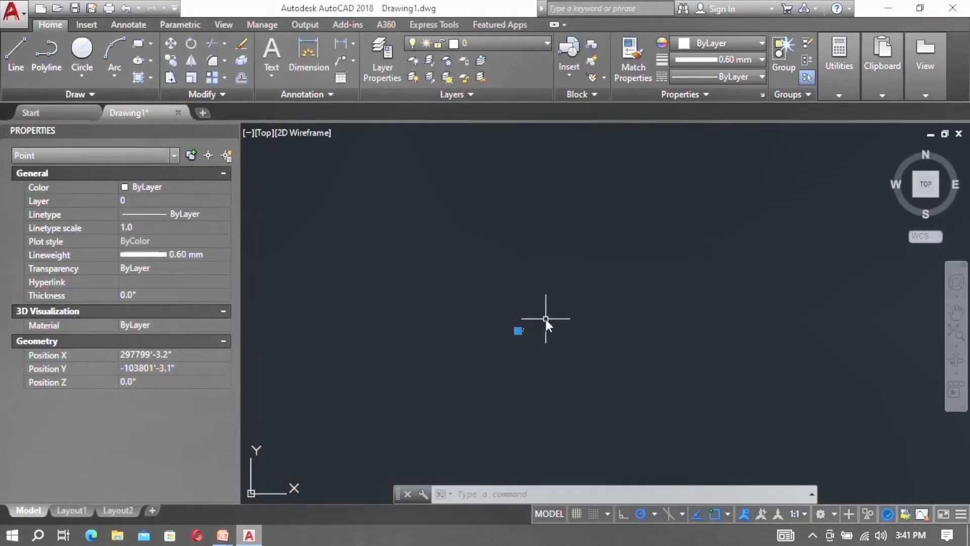
{"action": "scroll", "coordinate": [548, 318], "scroll_direction": "up", "scroll_amount": 6}
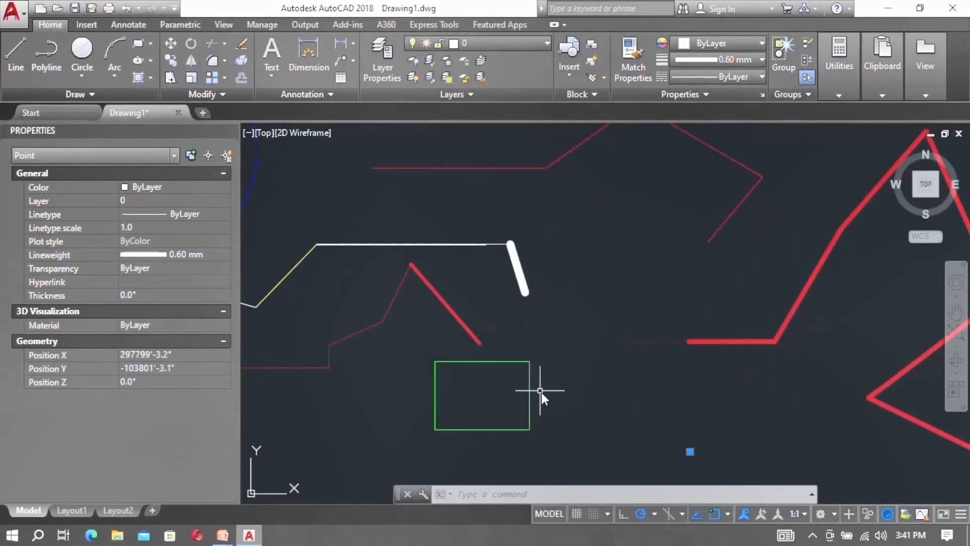
{"action": "left_click", "coordinate": [528, 383]}
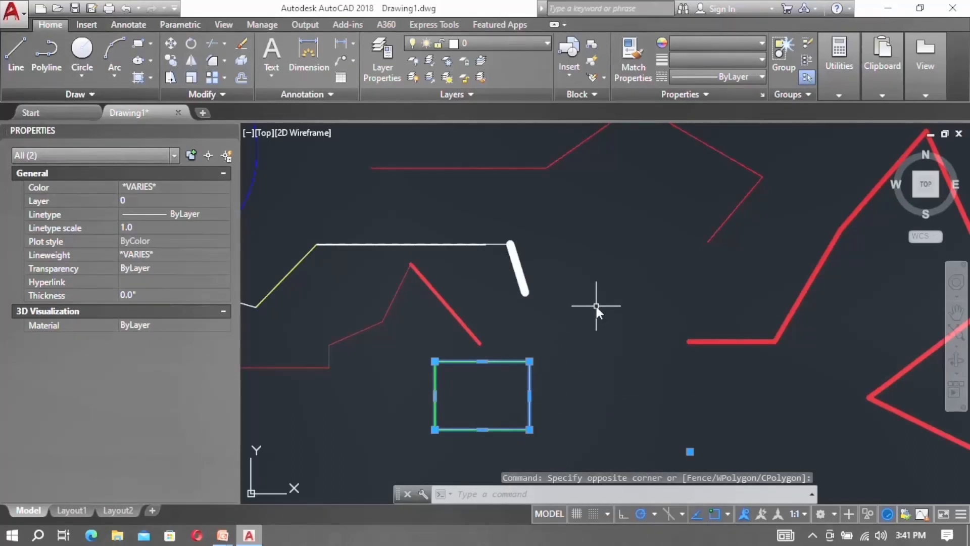
{"action": "key", "text": "Escape"}
{"action": "left_click", "coordinate": [495, 392]}
{"action": "left_click", "coordinate": [411, 380]}
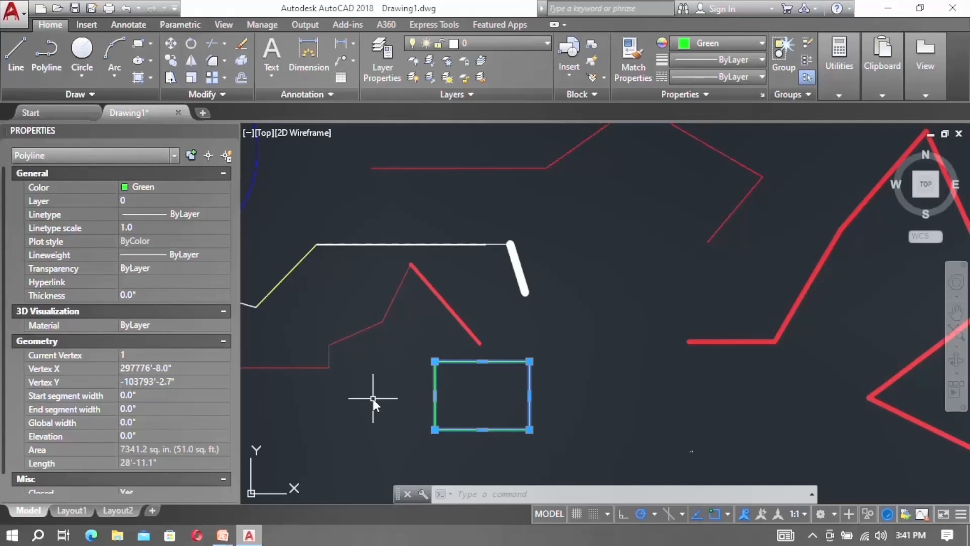
{"action": "key", "text": "Escape"}
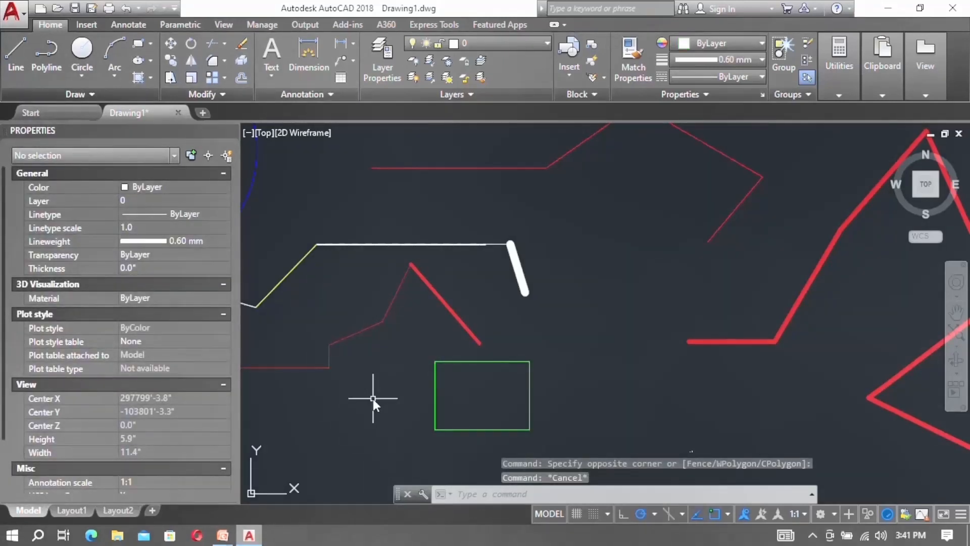
Query the coordinates of the green rectangle's upper-left corner with ID, and read them in the expanded command history
{"action": "type", "text": "ID"}
{"action": "key", "text": "Return"}
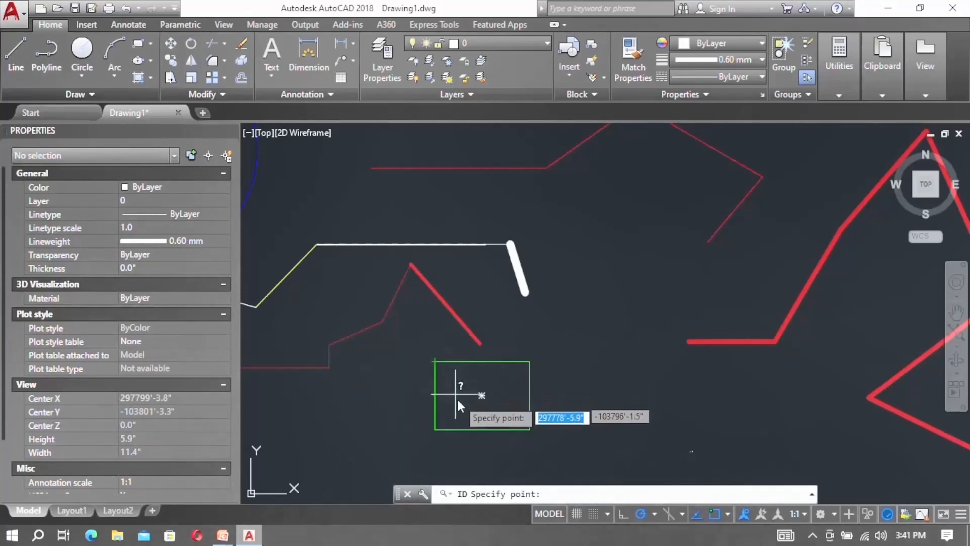
{"action": "left_click", "coordinate": [434, 362]}
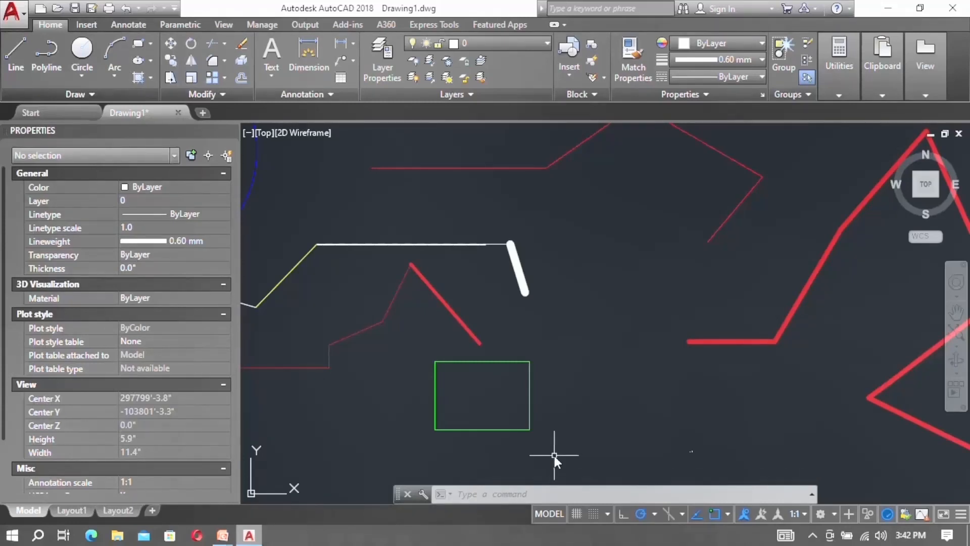
{"action": "key", "text": "F2"}
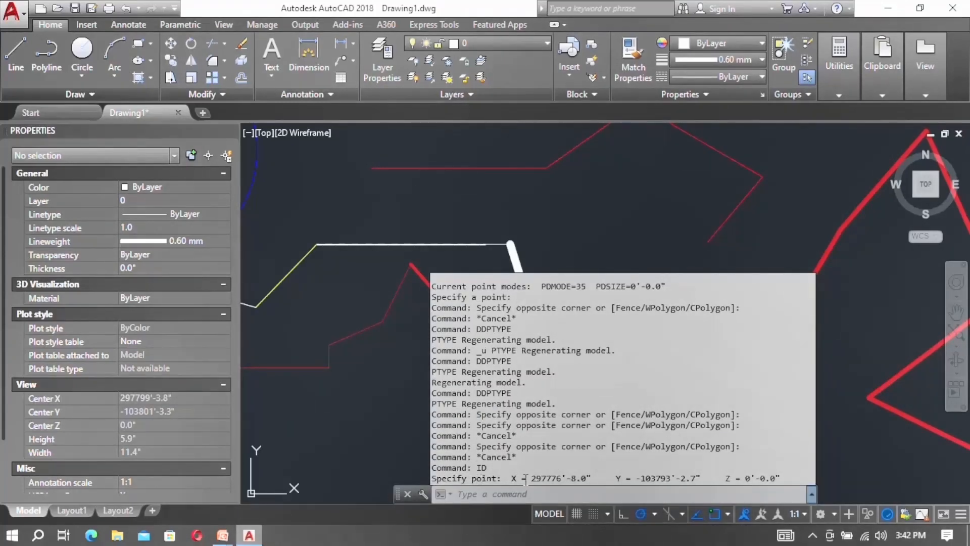
{"action": "left_click_drag", "start_coordinate": [512, 479], "coordinate": [730, 478]}
{"action": "left_click", "coordinate": [617, 477]}
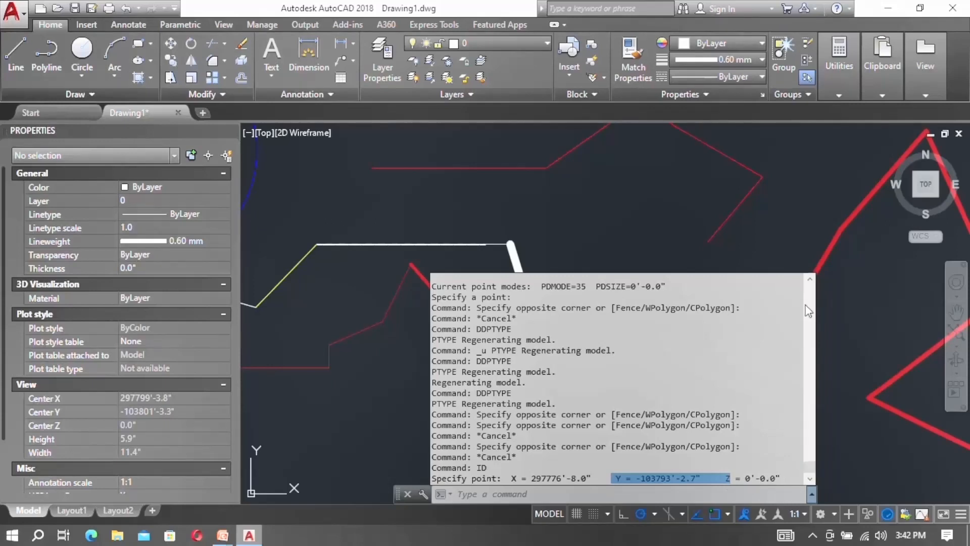
{"action": "left_click", "coordinate": [796, 218]}
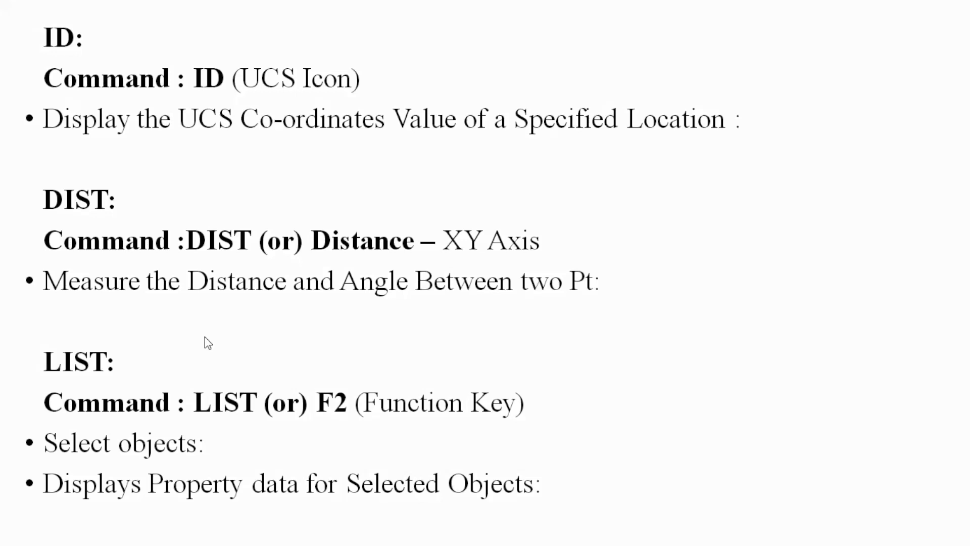
Return to AutoCAD and place a linear dimension above the green rectangle's upper edge, checking it up close
{"action": "key", "text": "super"}
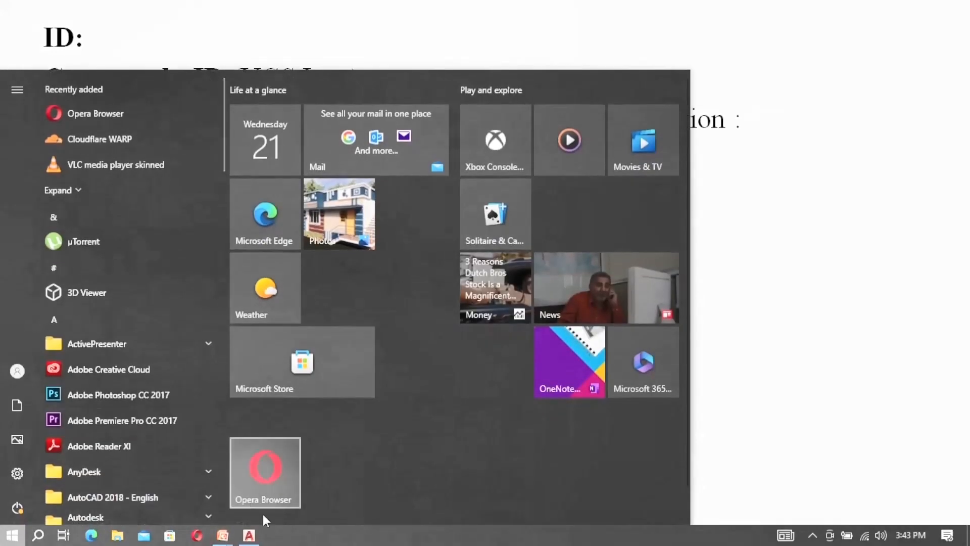
{"action": "left_click", "coordinate": [249, 535]}
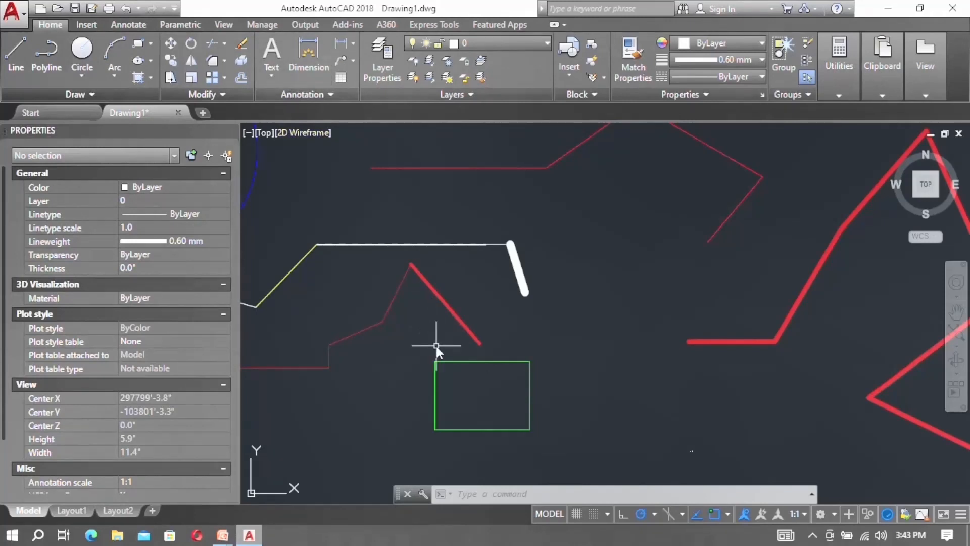
{"action": "left_click", "coordinate": [353, 43]}
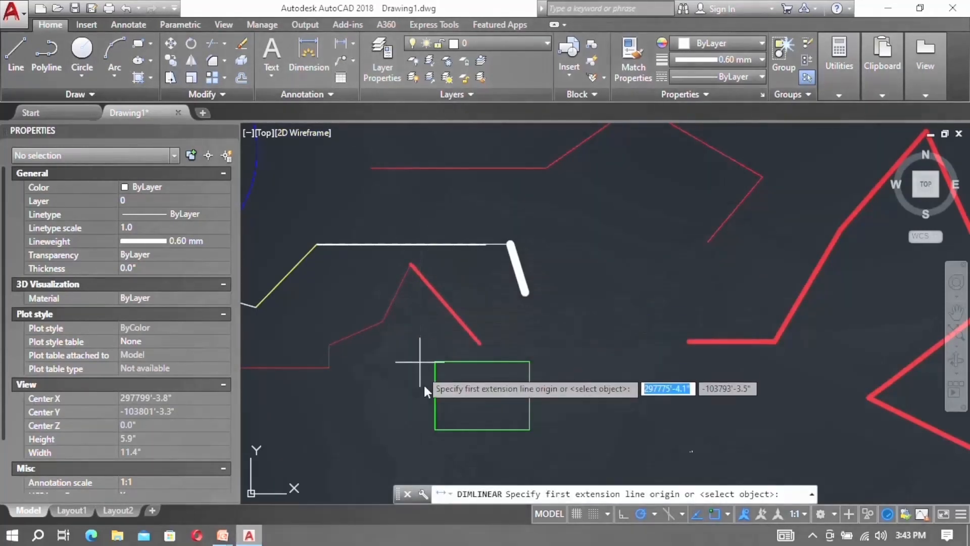
{"action": "left_click", "coordinate": [438, 362]}
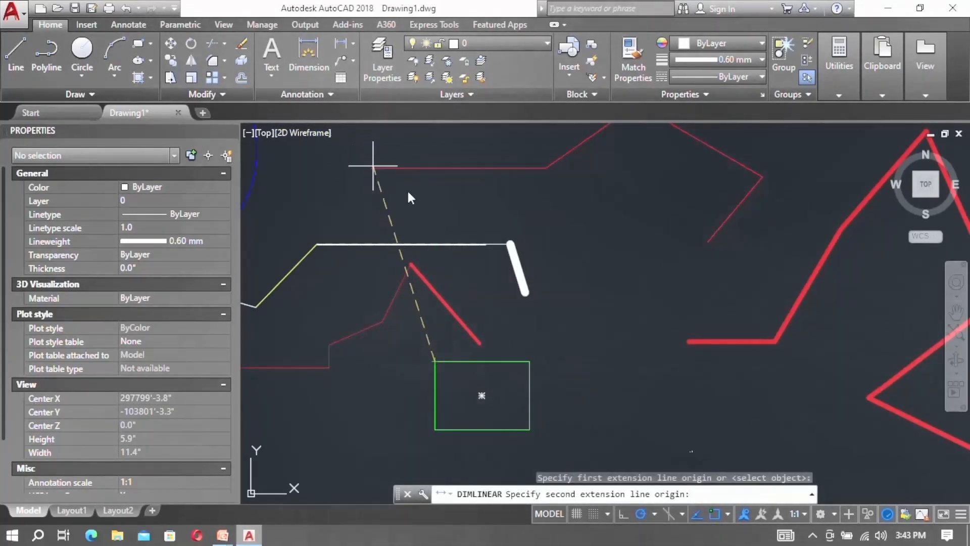
{"action": "left_click", "coordinate": [523, 362]}
{"action": "left_click", "coordinate": [533, 334]}
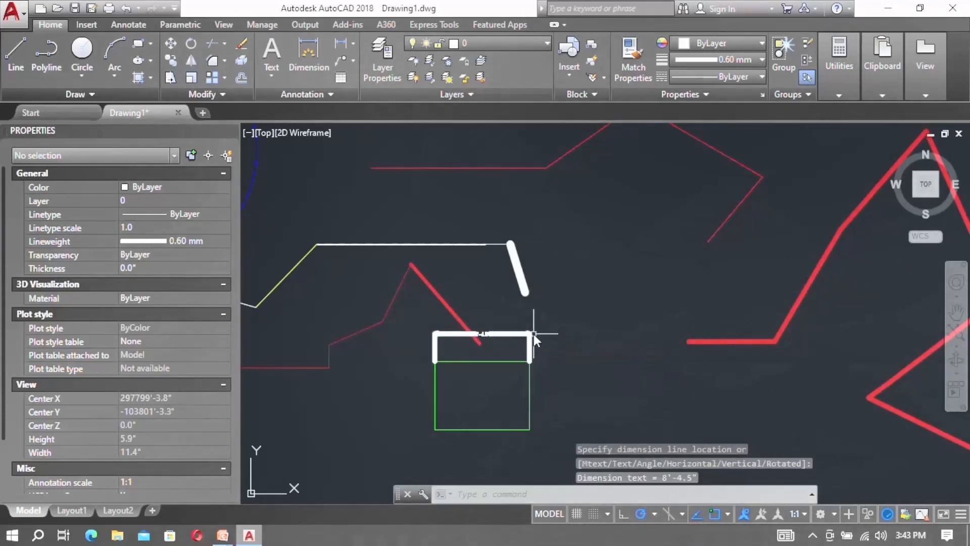
{"action": "scroll", "coordinate": [486, 341], "scroll_direction": "up", "scroll_amount": 6}
{"action": "scroll", "coordinate": [535, 323], "scroll_direction": "down", "scroll_amount": 6}
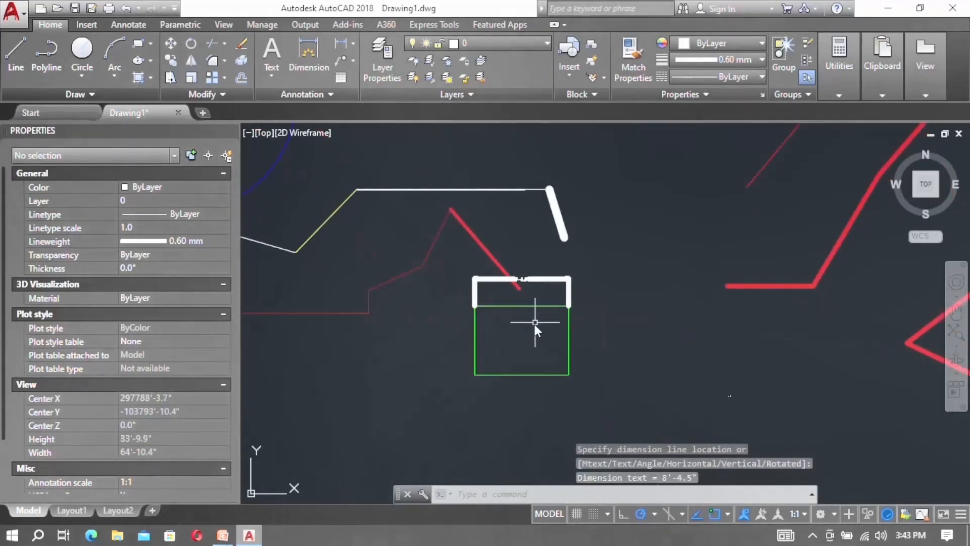
{"action": "scroll", "coordinate": [532, 327], "scroll_direction": "up", "scroll_amount": 2}
{"action": "scroll", "coordinate": [525, 302], "scroll_direction": "up", "scroll_amount": 2}
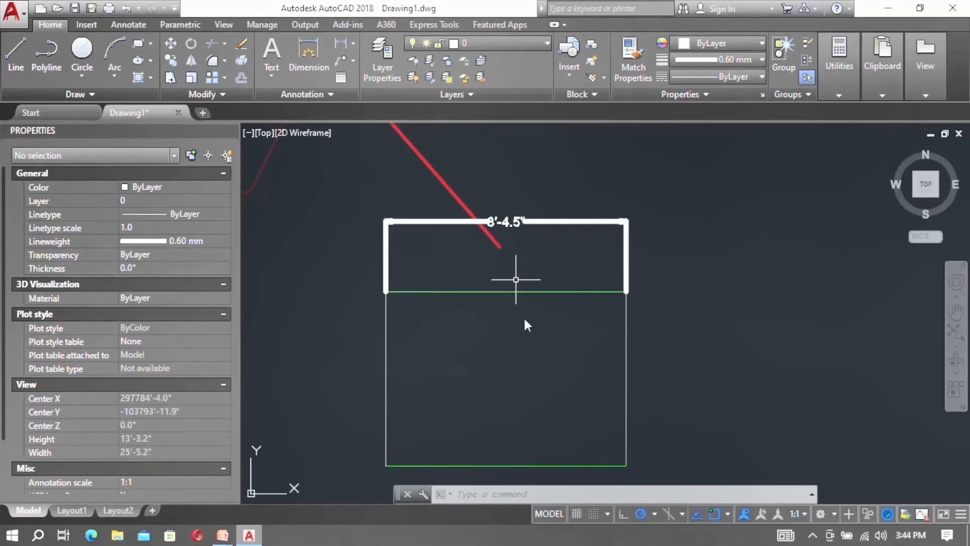
Measure the green rectangle's lower edge with DIST, from its left corner to its right corner
{"action": "key", "text": "Escape"}
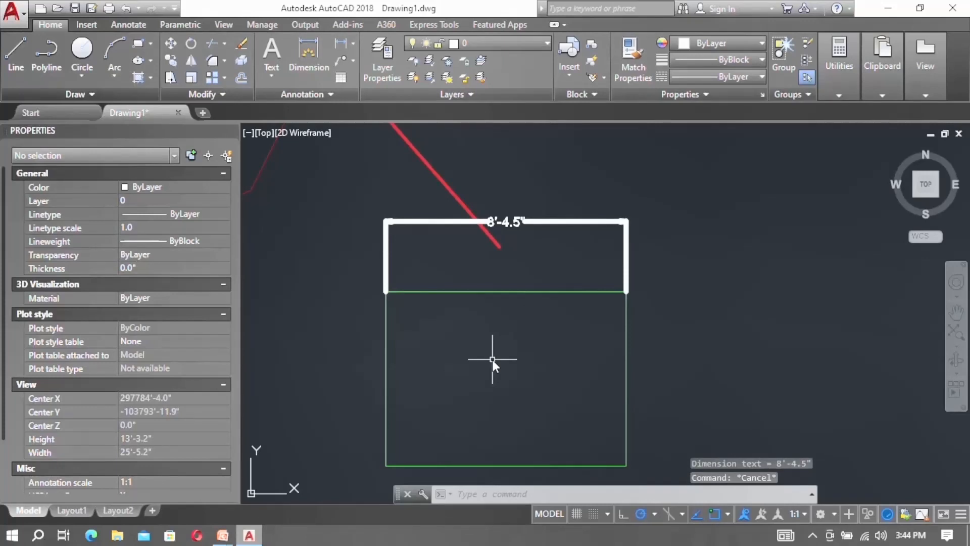
{"action": "type", "text": "c"}
{"action": "key", "text": "BackSpace"}
{"action": "type", "text": "DISt"}
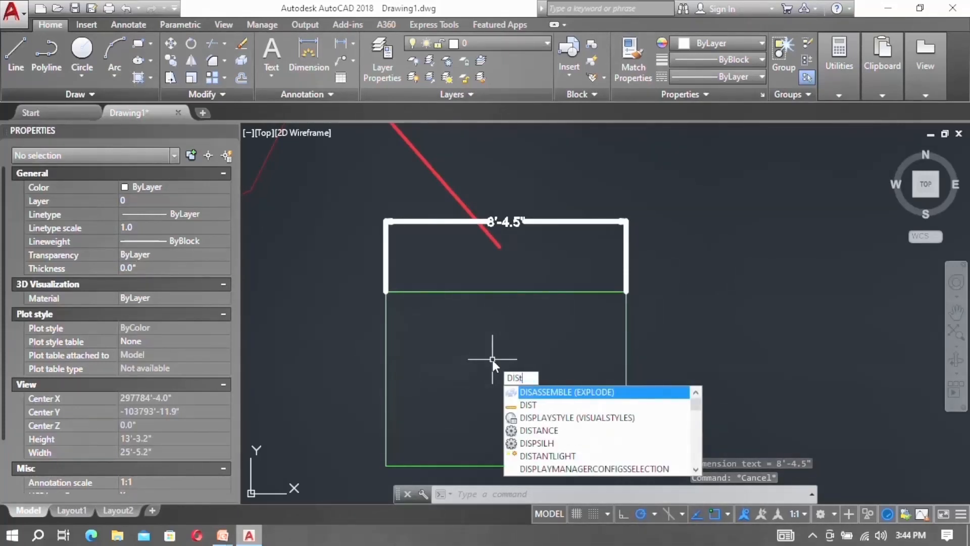
{"action": "key", "text": "Return"}
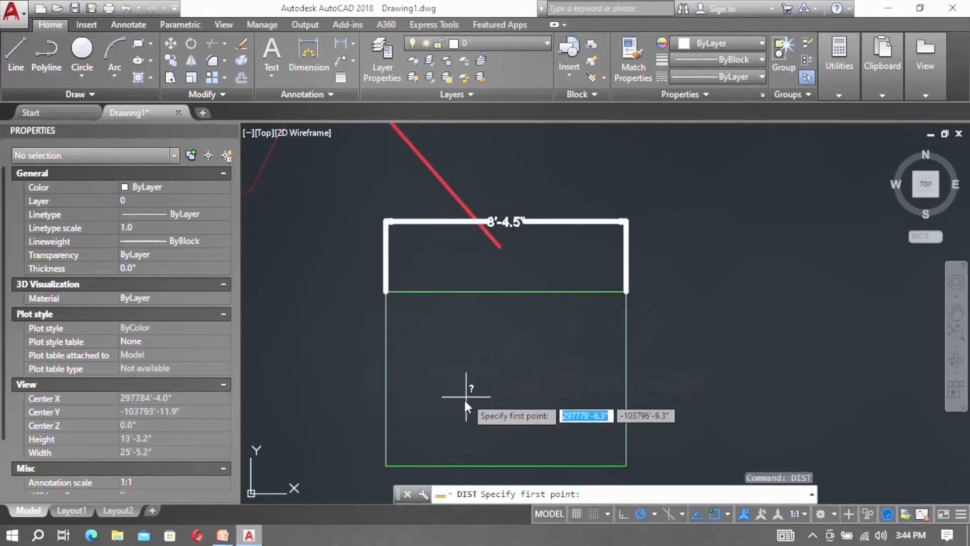
{"action": "left_click", "coordinate": [386, 463]}
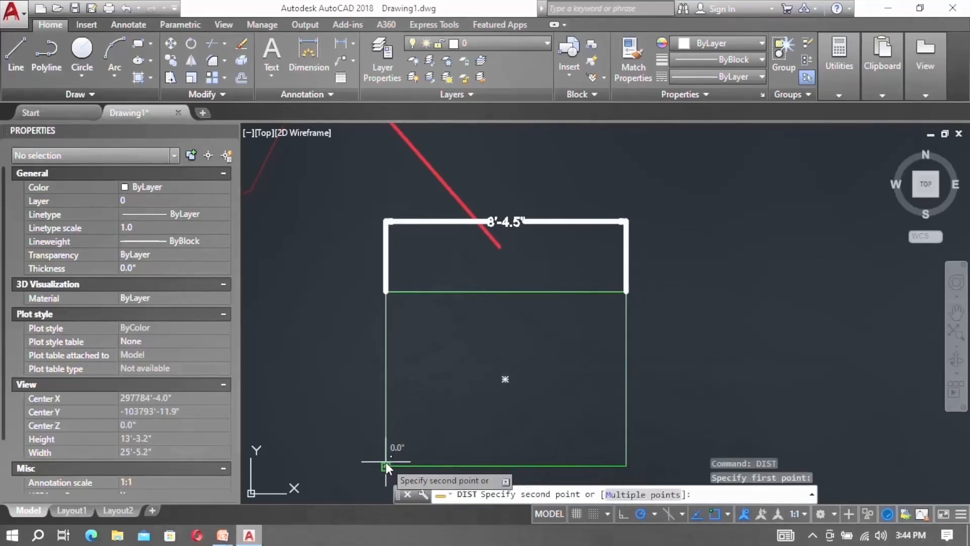
{"action": "left_click", "coordinate": [627, 469]}
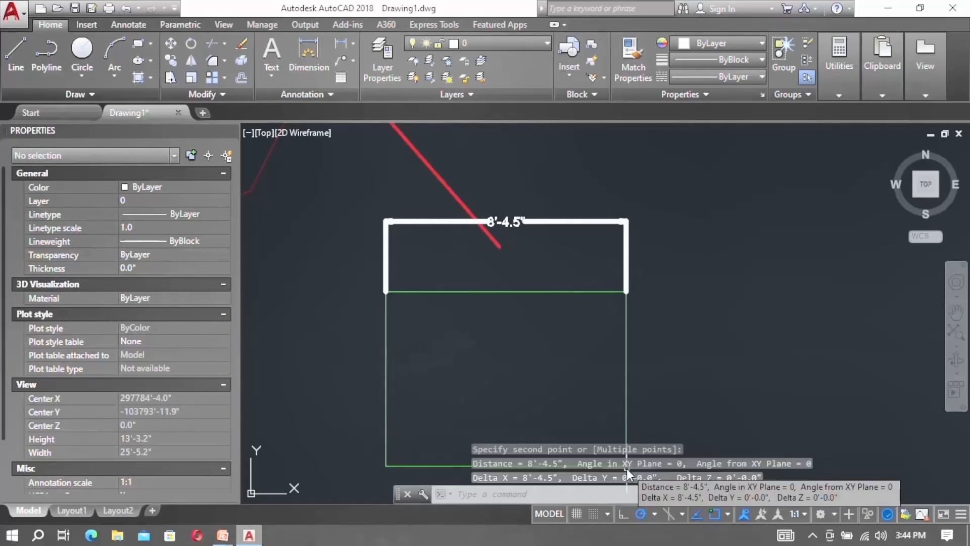
Review the DIST result in the expanded command history, highlighting the Delta X value, and look over the available dimension types
{"action": "scroll", "coordinate": [661, 340], "scroll_direction": "down", "scroll_amount": 2}
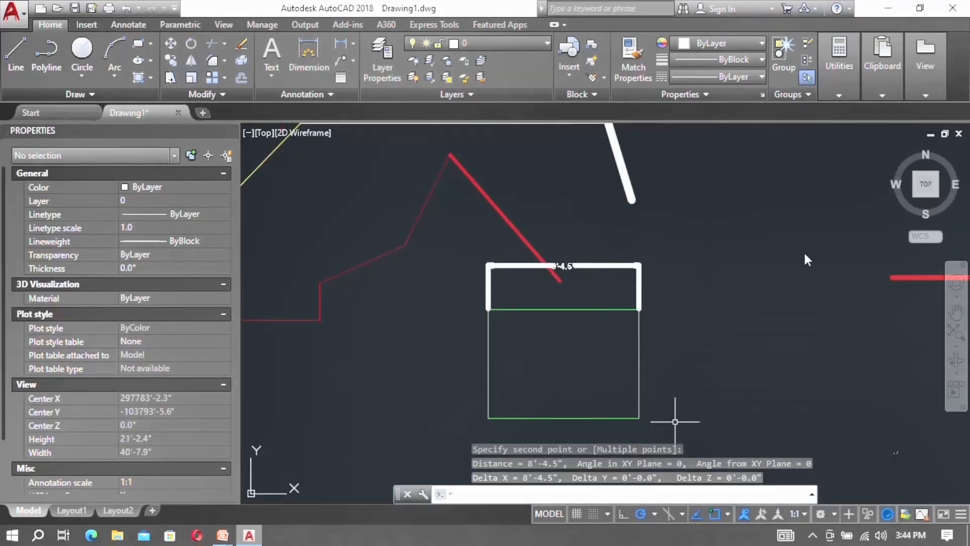
{"action": "key", "text": "F2"}
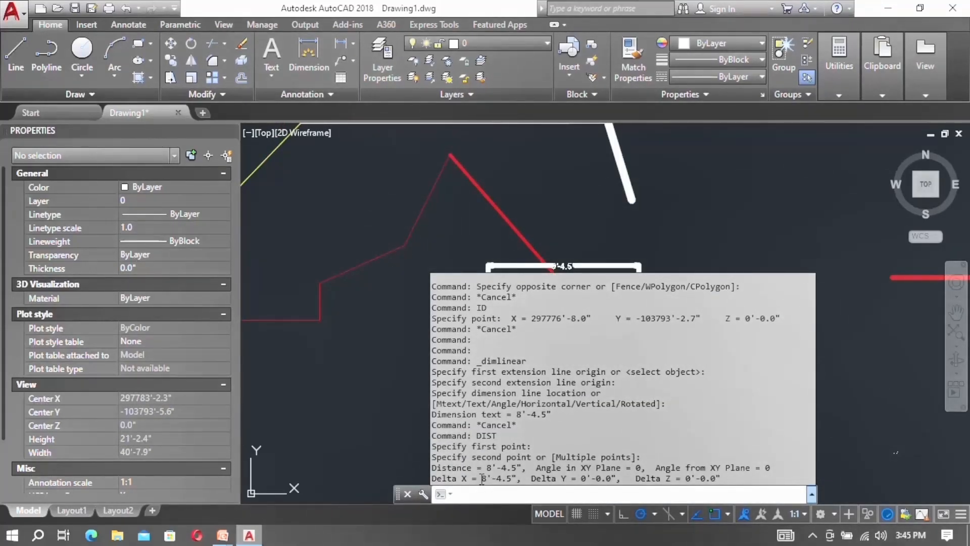
{"action": "left_click_drag", "start_coordinate": [481, 478], "coordinate": [512, 477]}
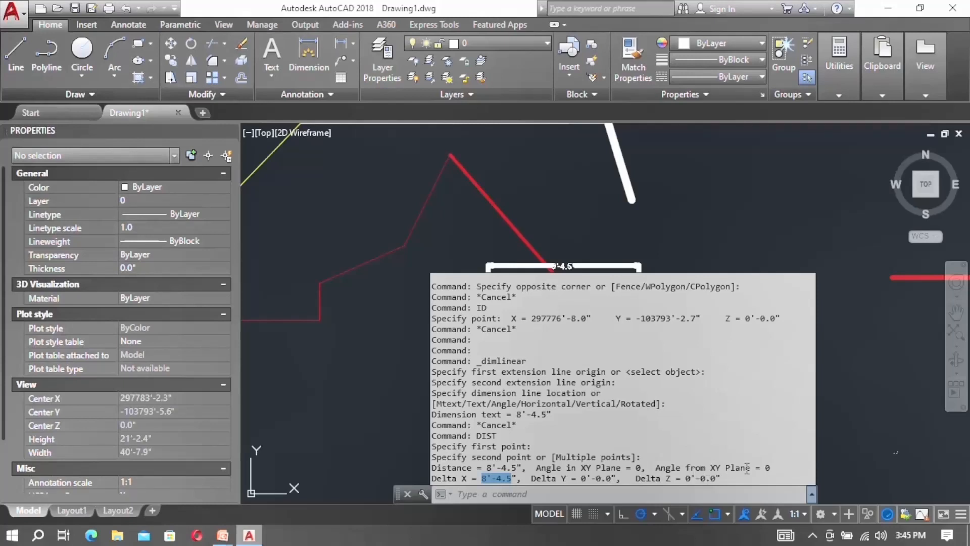
{"action": "left_click", "coordinate": [760, 215]}
{"action": "left_click", "coordinate": [353, 46]}
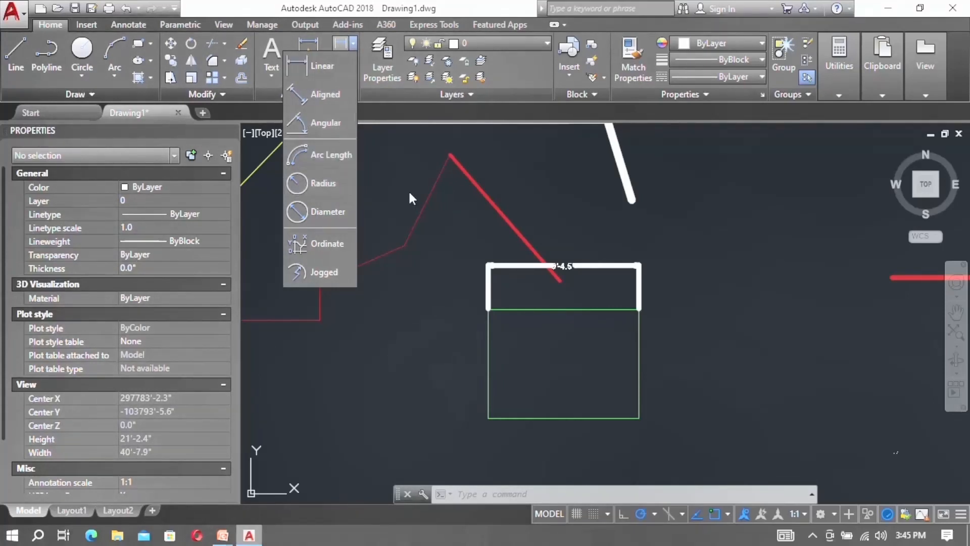
{"action": "left_click", "coordinate": [597, 220]}
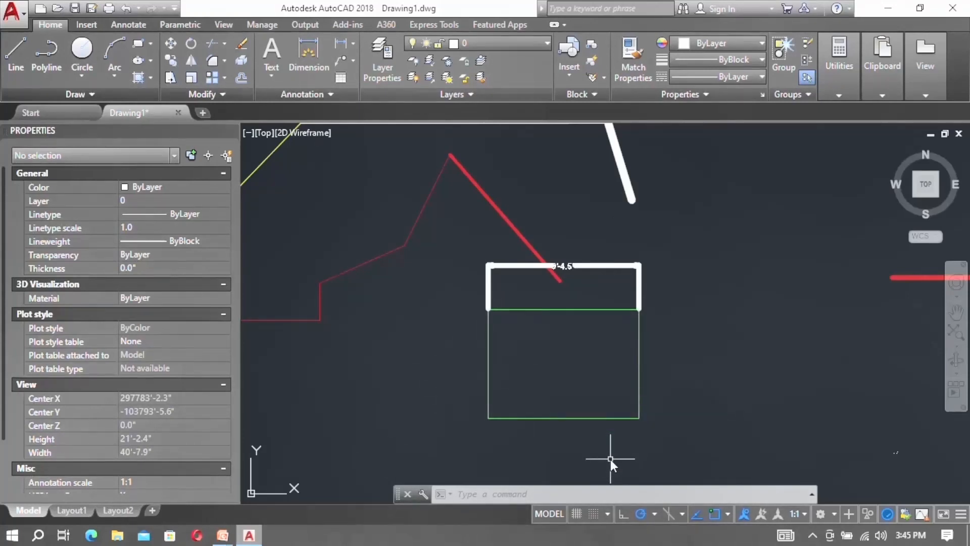
Switch to the slideshow to read the LIST command description, and return to AutoCAD
{"action": "mouse_move", "coordinate": [222, 535]}
{"action": "left_click", "coordinate": [257, 496]}
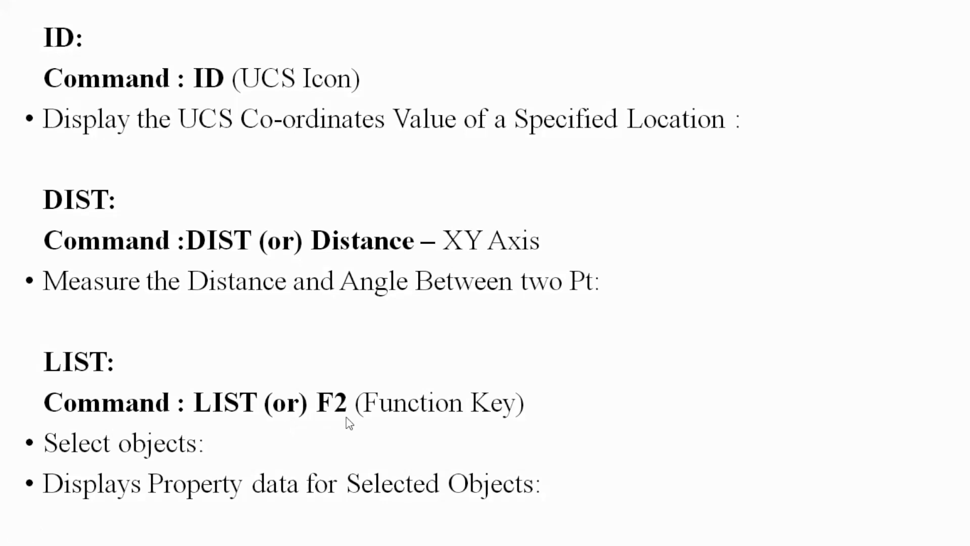
{"action": "key", "text": "super"}
{"action": "left_click", "coordinate": [249, 534]}
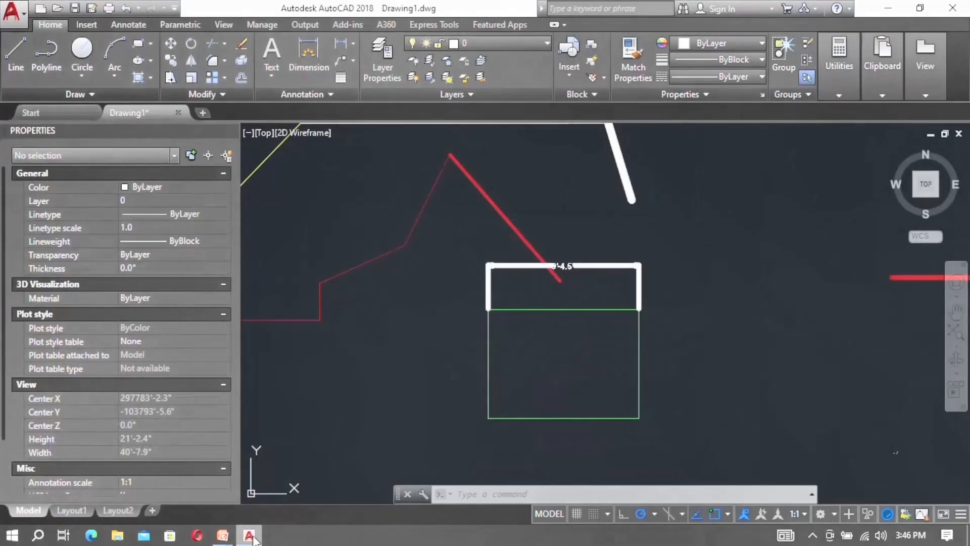
Look back through the expanded command history at the earlier DIST, ID, point style and point entries, and close it
{"action": "left_click", "coordinate": [500, 496]}
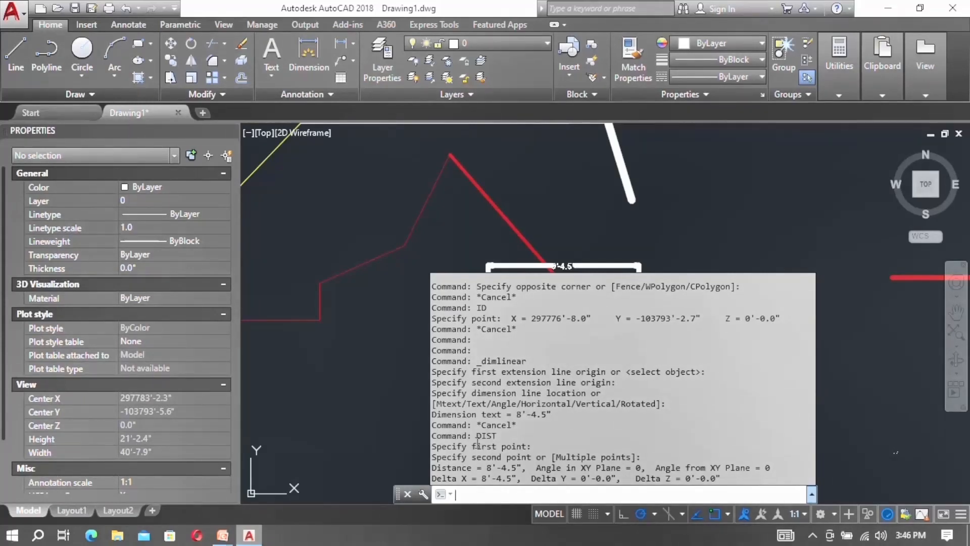
{"action": "scroll", "coordinate": [480, 384], "scroll_direction": "up", "scroll_amount": 5}
{"action": "scroll", "coordinate": [480, 404], "scroll_direction": "up", "scroll_amount": 5}
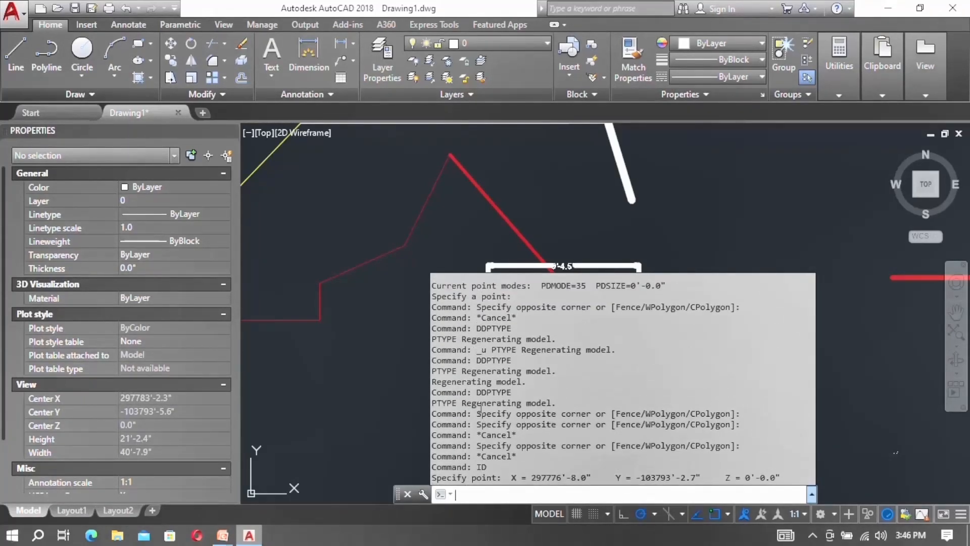
{"action": "scroll", "coordinate": [481, 406], "scroll_direction": "up", "scroll_amount": 6}
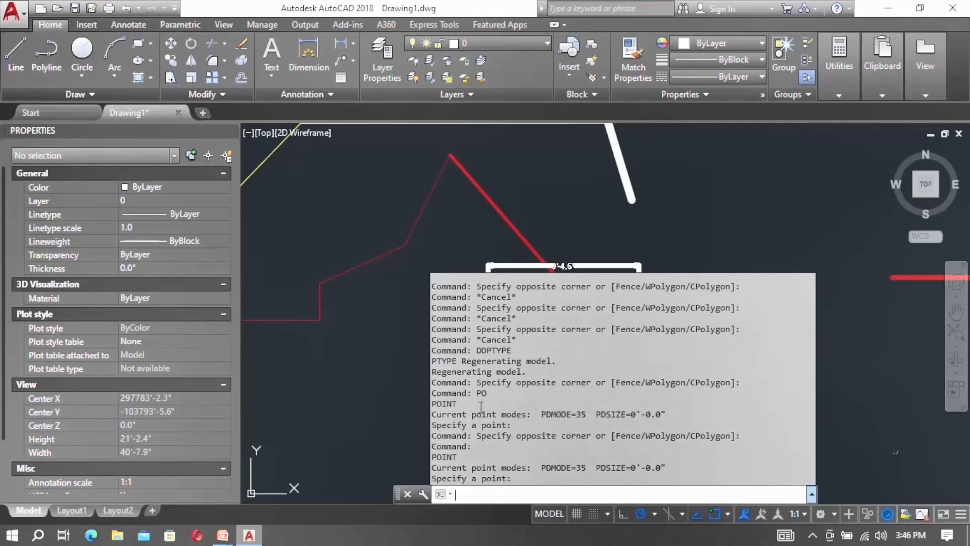
{"action": "scroll", "coordinate": [481, 407], "scroll_direction": "down", "scroll_amount": 5}
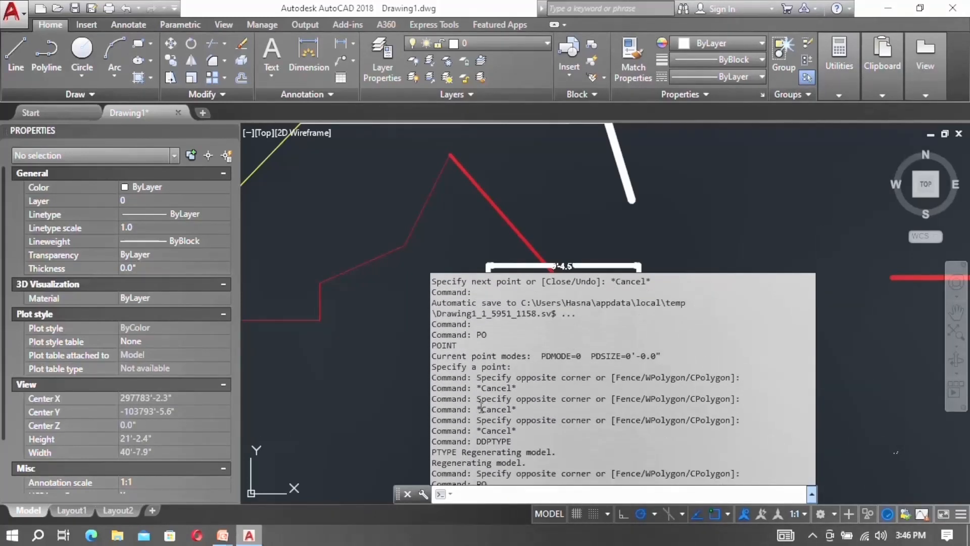
{"action": "scroll", "coordinate": [481, 407], "scroll_direction": "down", "scroll_amount": 2}
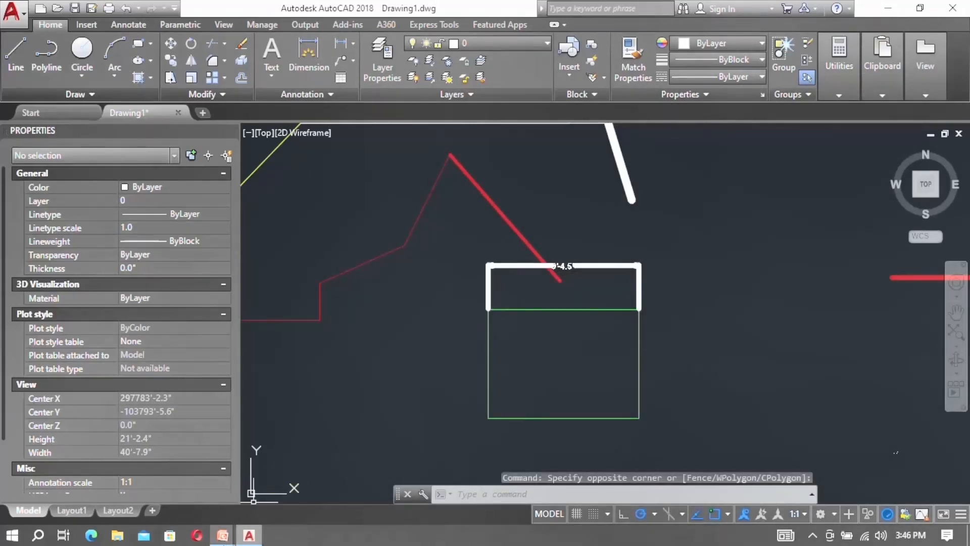
Switch to the slideshow, advance to the slide on the Area and Divide commands, and return to AutoCAD
{"action": "mouse_move", "coordinate": [223, 535]}
{"action": "left_click", "coordinate": [298, 477]}
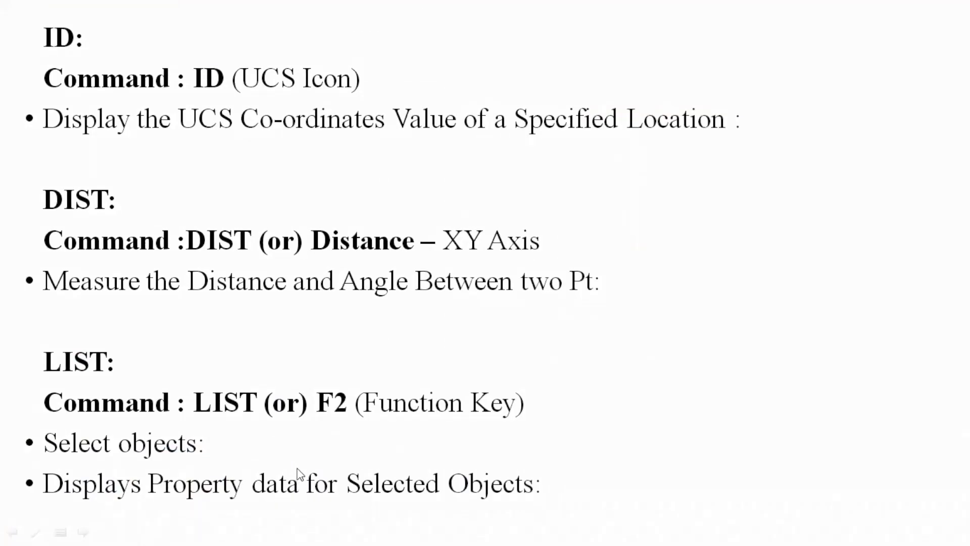
{"action": "left_click", "coordinate": [297, 469]}
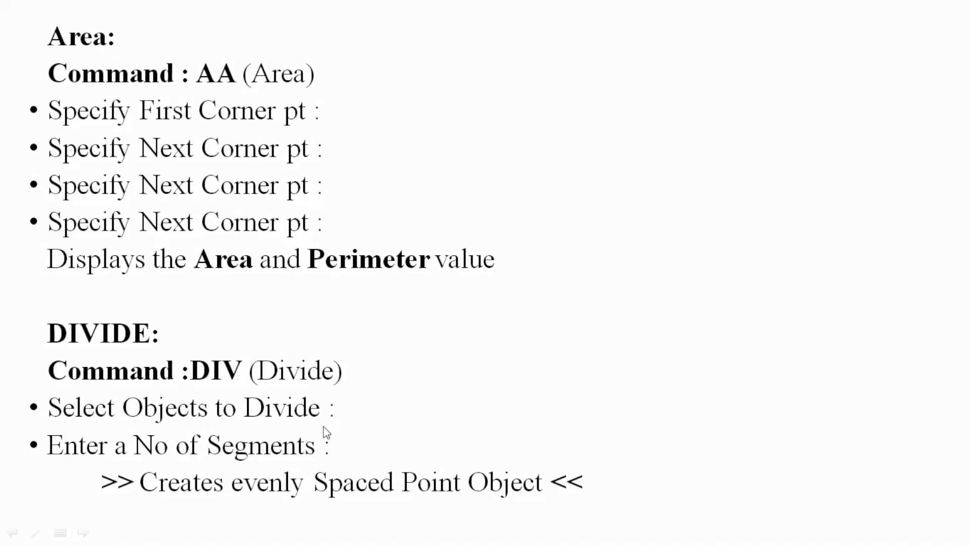
{"action": "key", "text": "super"}
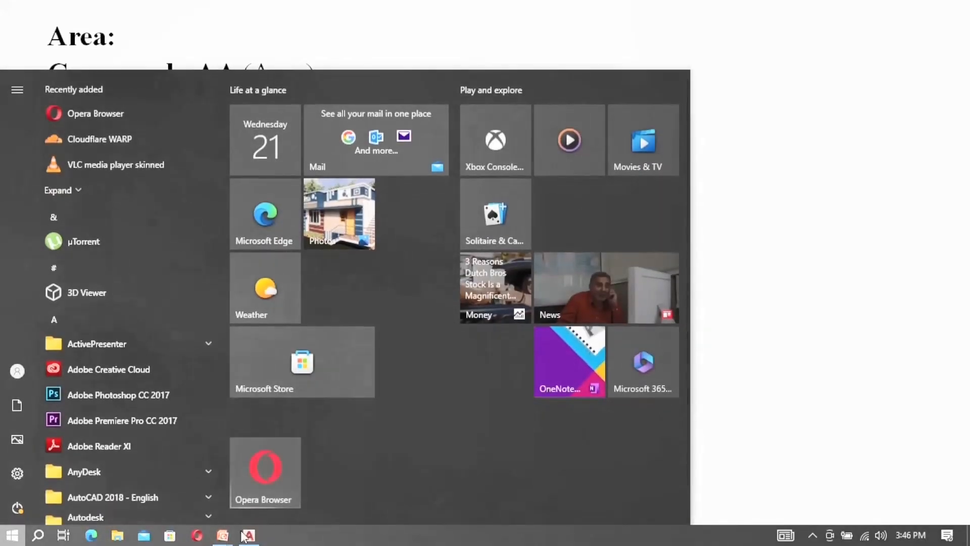
{"action": "left_click", "coordinate": [247, 535]}
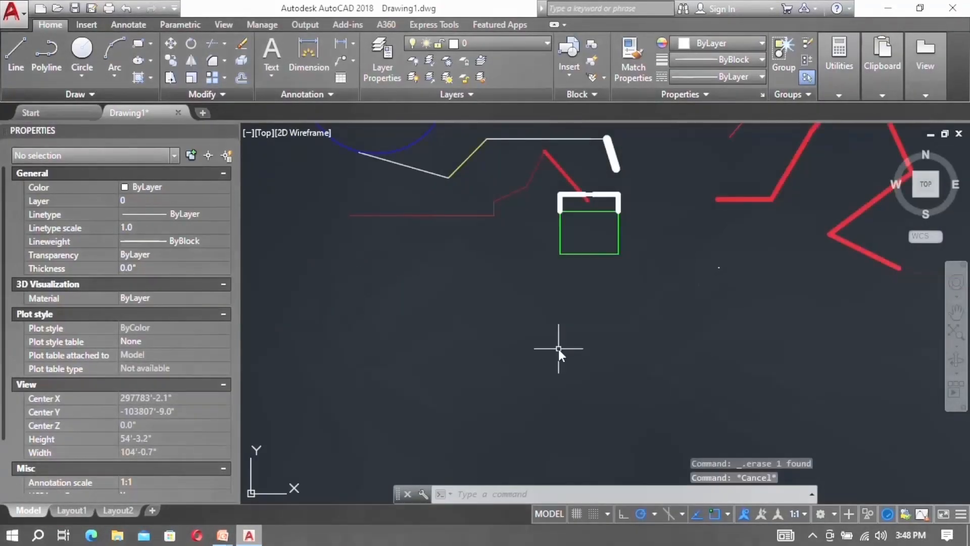
Draw a 10' by 10' rectangle in the empty space below the green rectangle
{"action": "type", "text": "rec"}
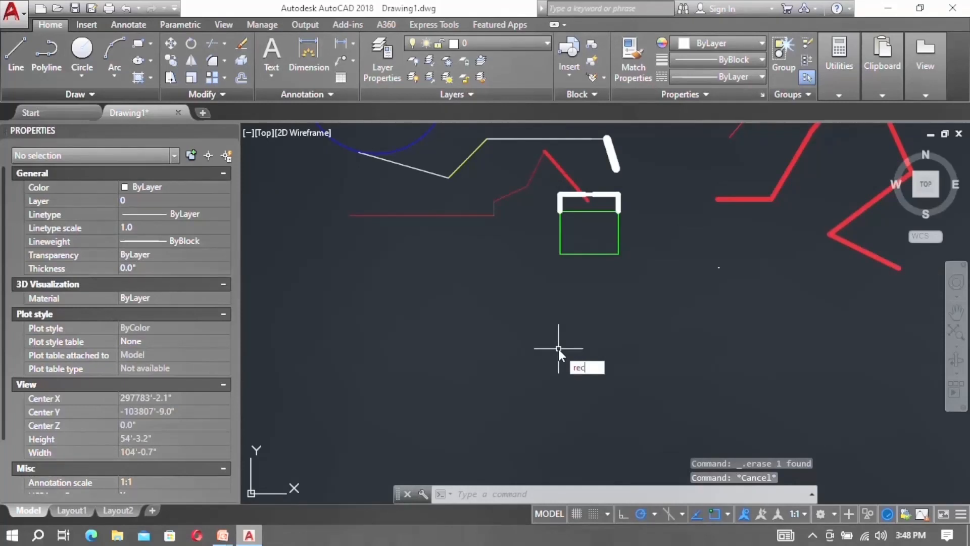
{"action": "key", "text": "Return"}
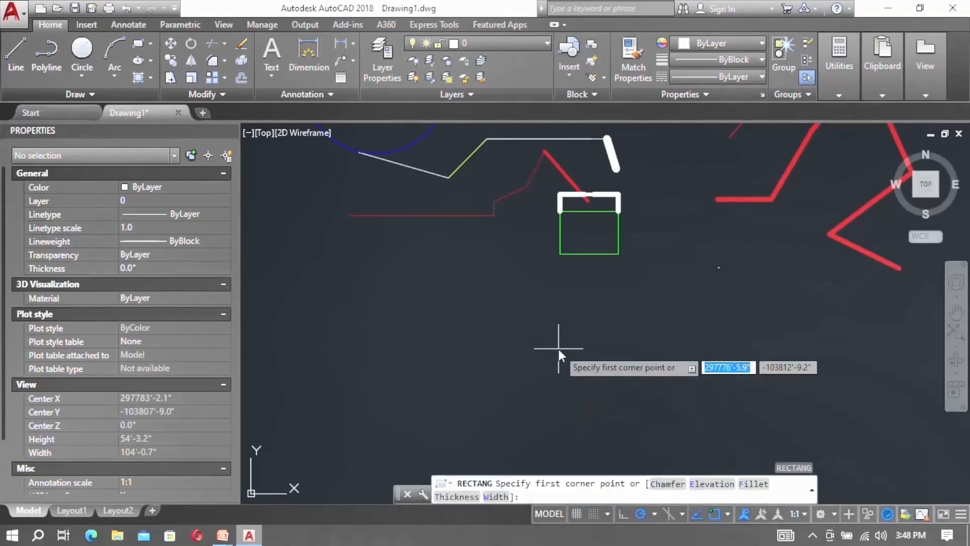
{"action": "left_click", "coordinate": [548, 376]}
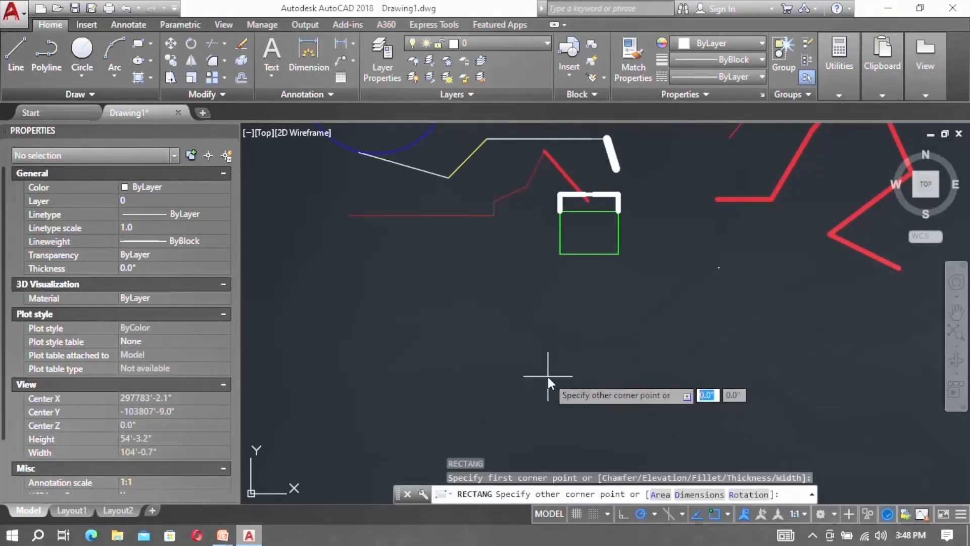
{"action": "type", "text": "10'"}
{"action": "key", "text": "Tab"}
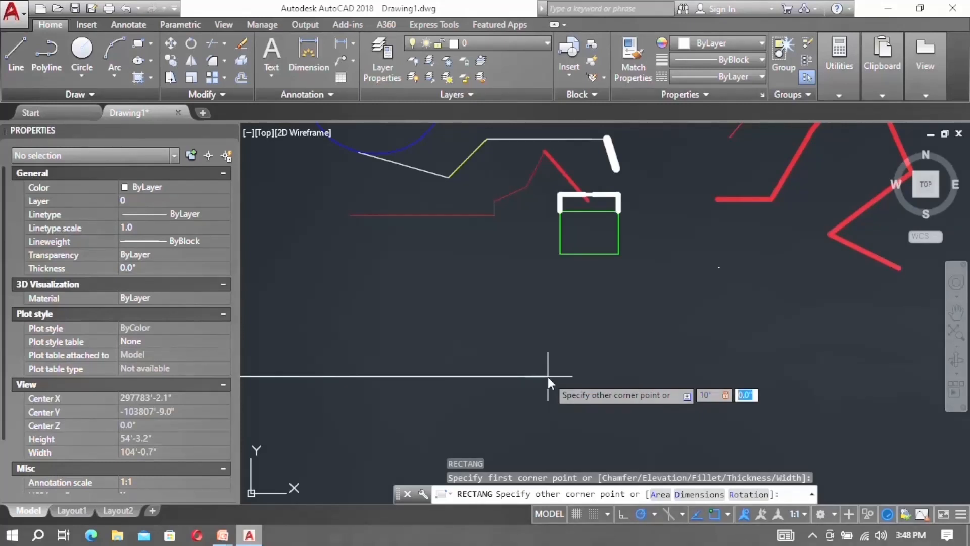
{"action": "type", "text": "10'"}
{"action": "key", "text": "Return"}
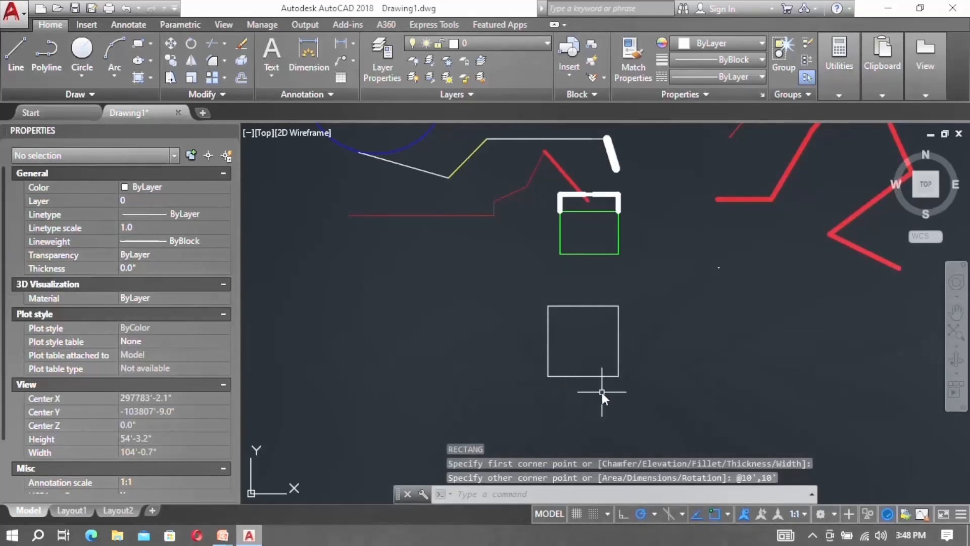
{"action": "key", "text": "Escape"}
{"action": "key", "text": "Escape"}
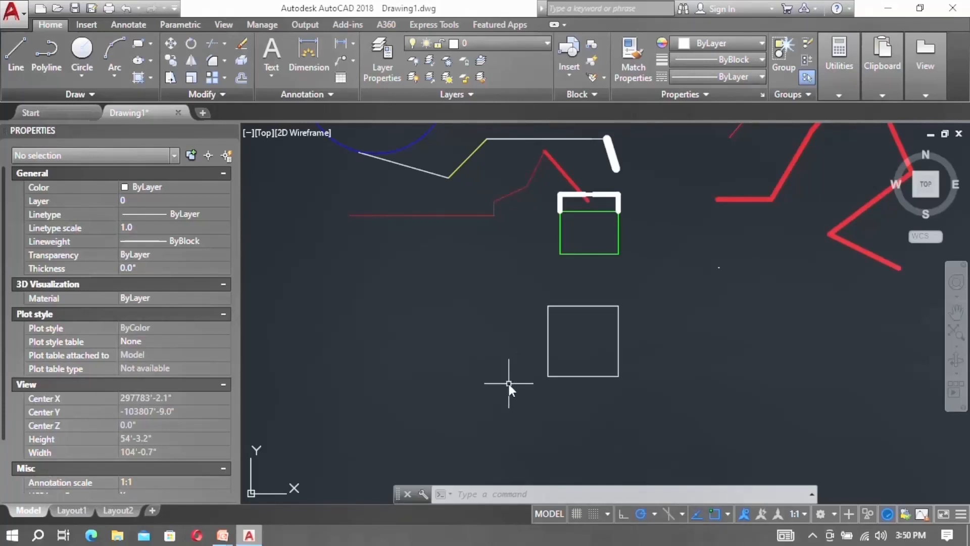
Measure the area and perimeter of the 10' square with the AREA command through its four corners
{"action": "type", "text": "aa"}
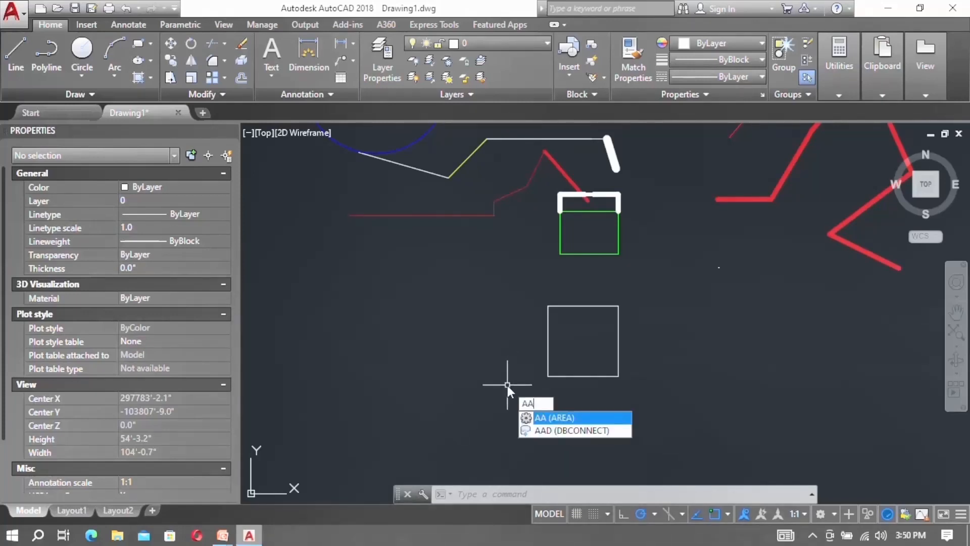
{"action": "key", "text": "Return"}
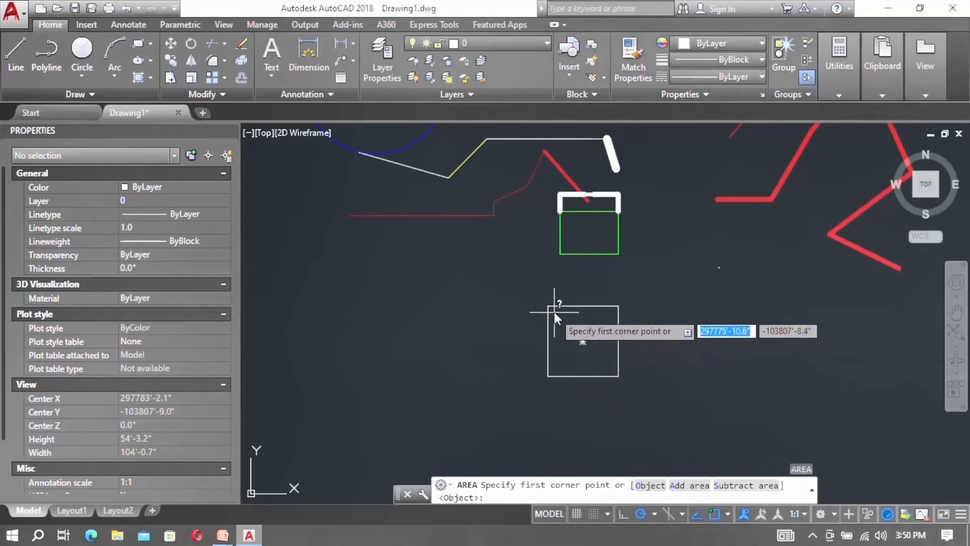
{"action": "left_click", "coordinate": [551, 308]}
{"action": "left_click", "coordinate": [617, 307]}
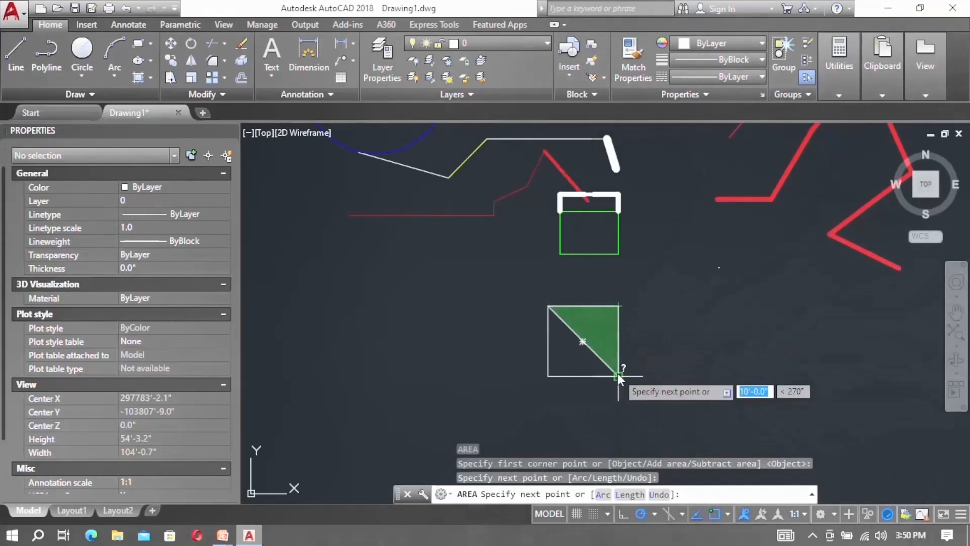
{"action": "left_click", "coordinate": [617, 375]}
{"action": "left_click", "coordinate": [549, 375]}
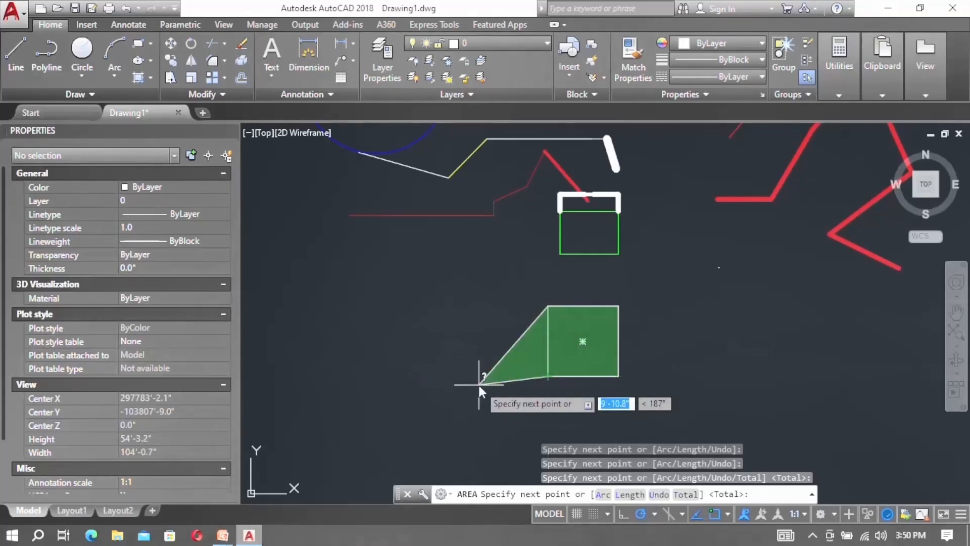
{"action": "key", "text": "Return"}
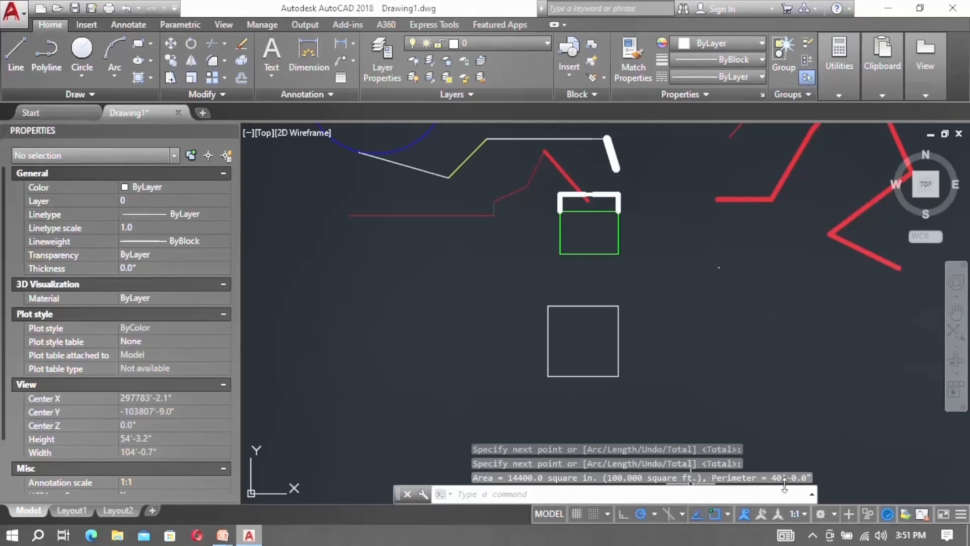
Review the AREA result in the expanded command history, highlighting the area value, and close the history
{"action": "key", "text": "F2"}
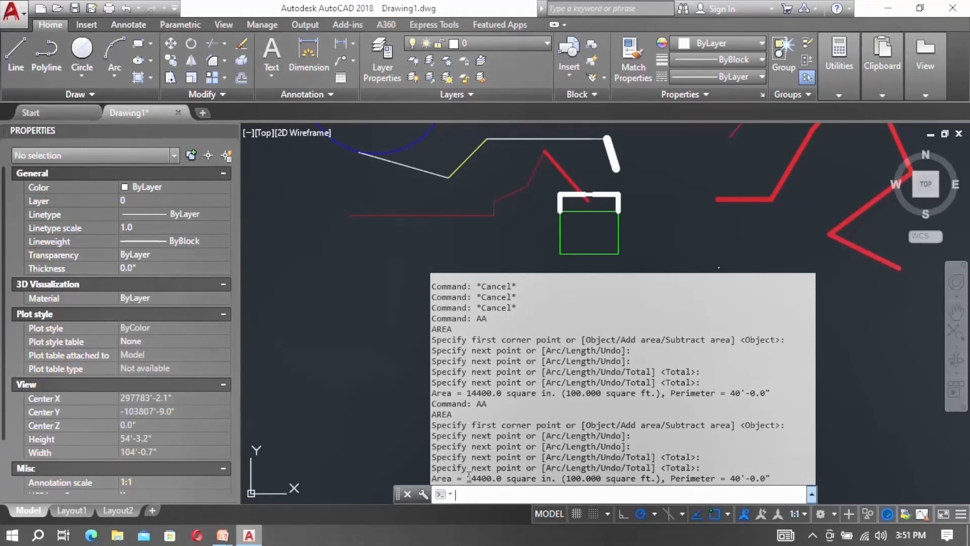
{"action": "left_click_drag", "start_coordinate": [466, 477], "coordinate": [507, 478]}
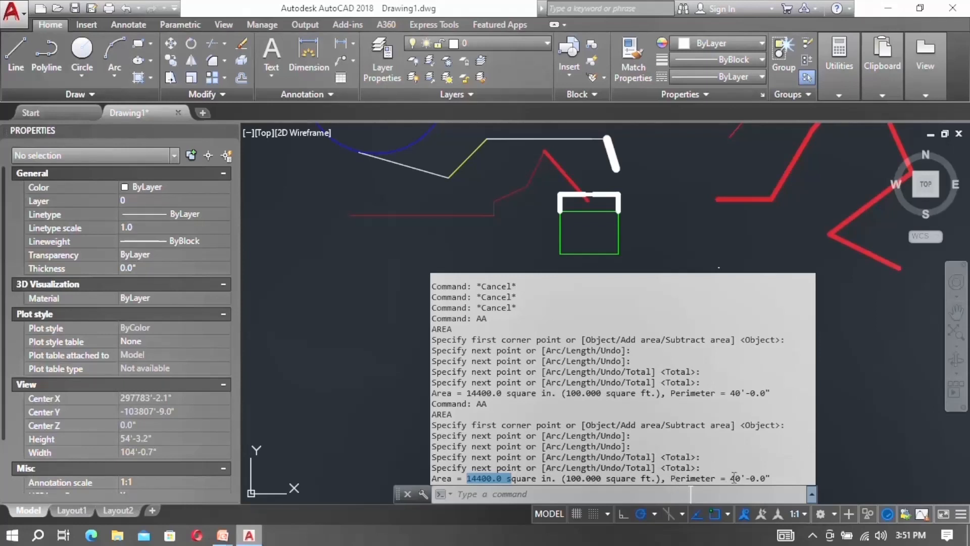
{"action": "left_click", "coordinate": [835, 341]}
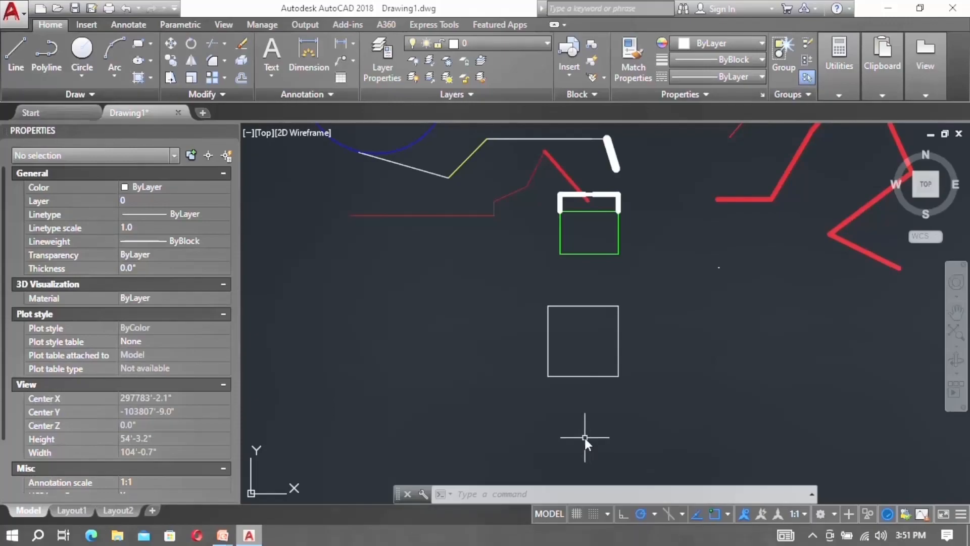
Switch to the slideshow to read the DIVIDE command description, and return to AutoCAD
{"action": "left_click", "coordinate": [223, 535]}
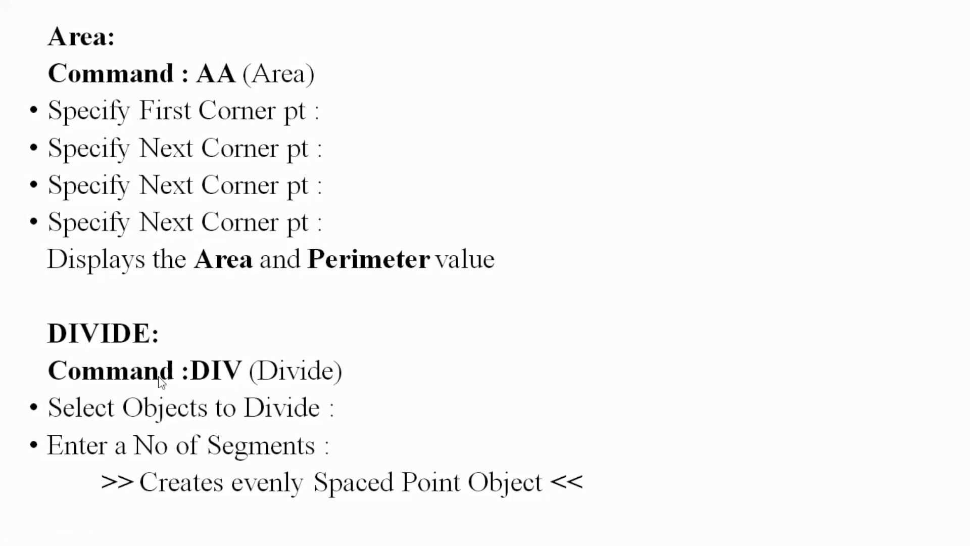
{"action": "key", "text": "super"}
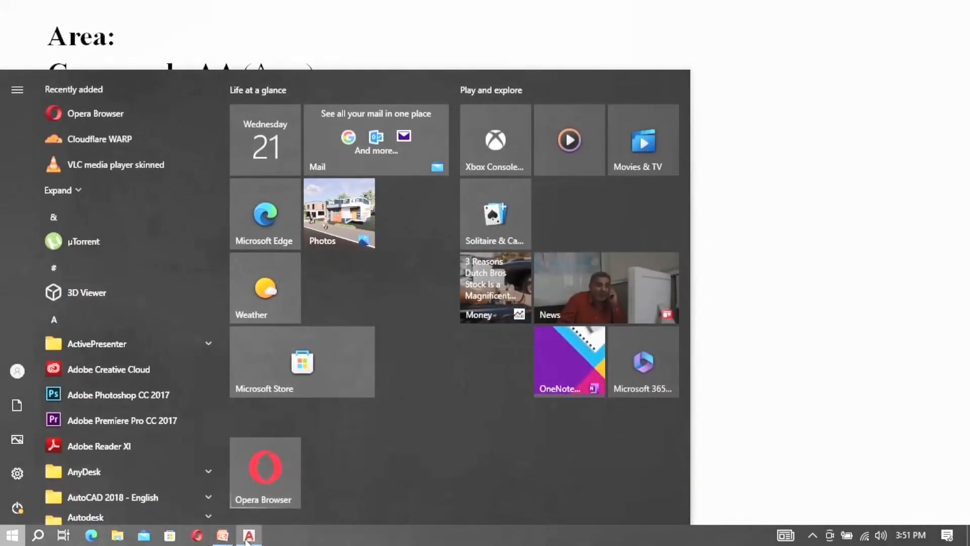
{"action": "left_click", "coordinate": [248, 537]}
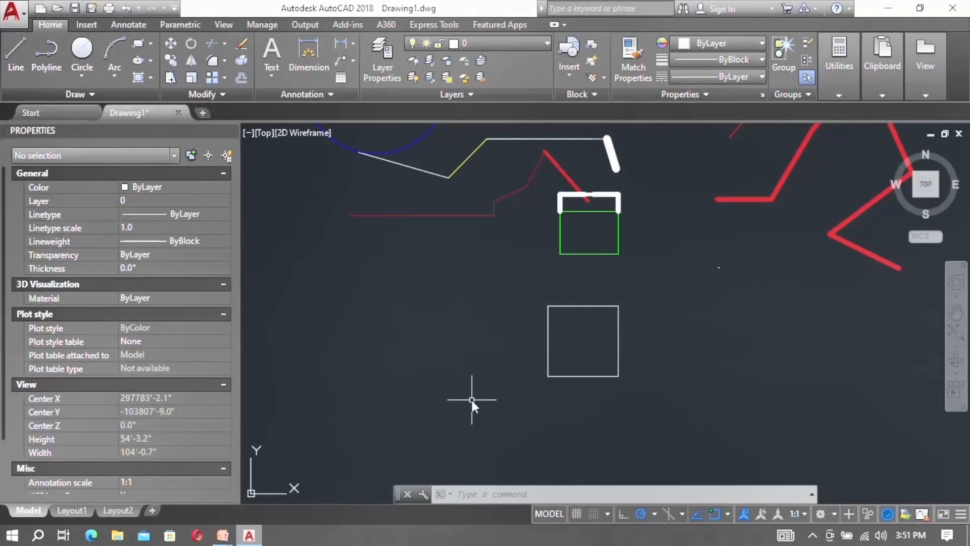
Draw a 25' horizontal line below the white square
{"action": "type", "text": "l"}
{"action": "key", "text": "Return"}
{"action": "left_click", "coordinate": [414, 420]}
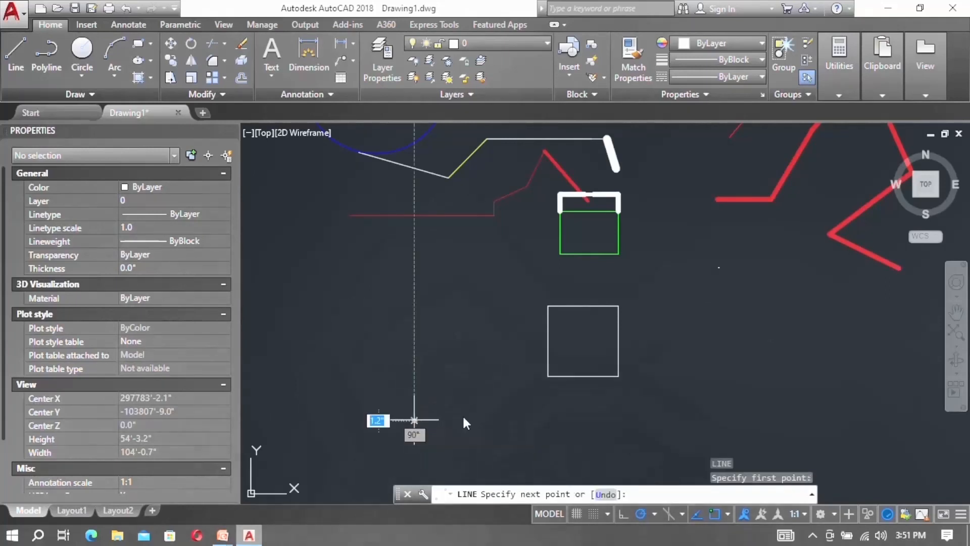
{"action": "type", "text": "25'"}
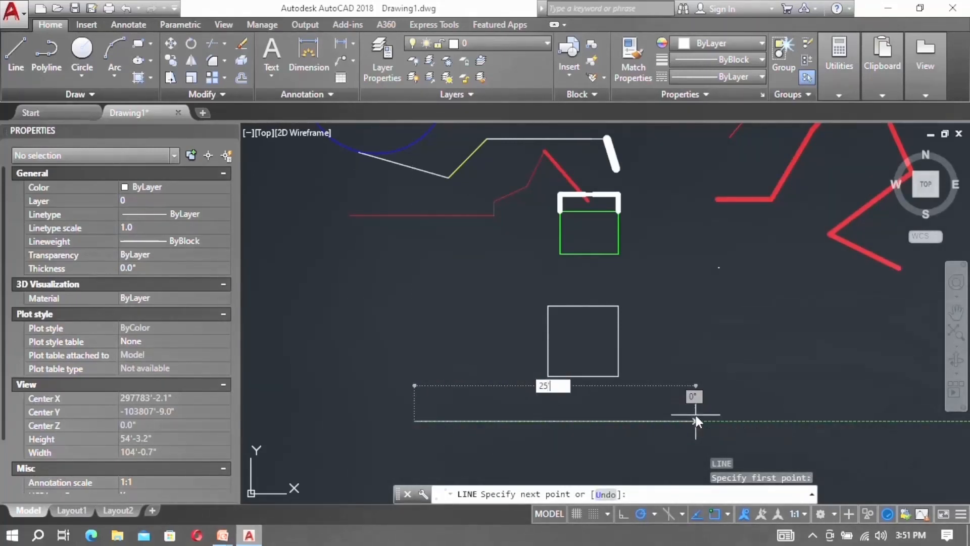
{"action": "key", "text": "Return"}
{"action": "key", "text": "Escape"}
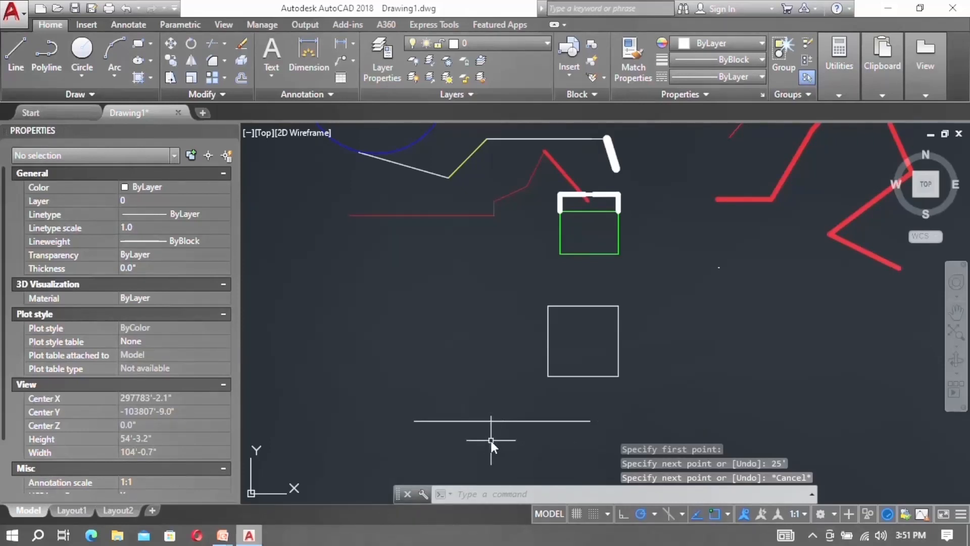
Select the new horizontal line to inspect its properties up close, and clear the selection
{"action": "scroll", "coordinate": [489, 438], "scroll_direction": "up", "scroll_amount": 4}
{"action": "left_click", "coordinate": [538, 425]}
{"action": "left_click", "coordinate": [510, 386]}
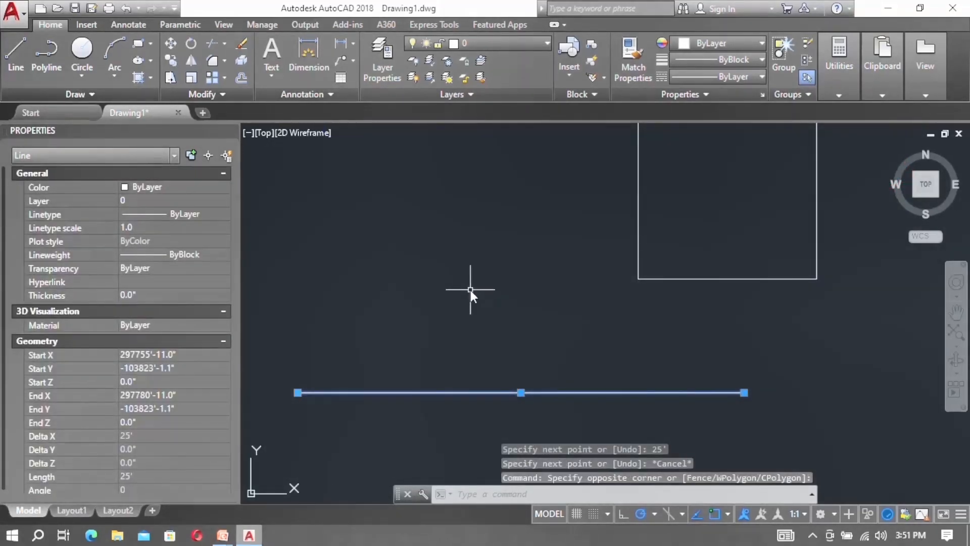
{"action": "key", "text": "Escape"}
Set the point style to the circle with an X through it, using DDPTYPE
{"action": "type", "text": "DDPTYPE"}
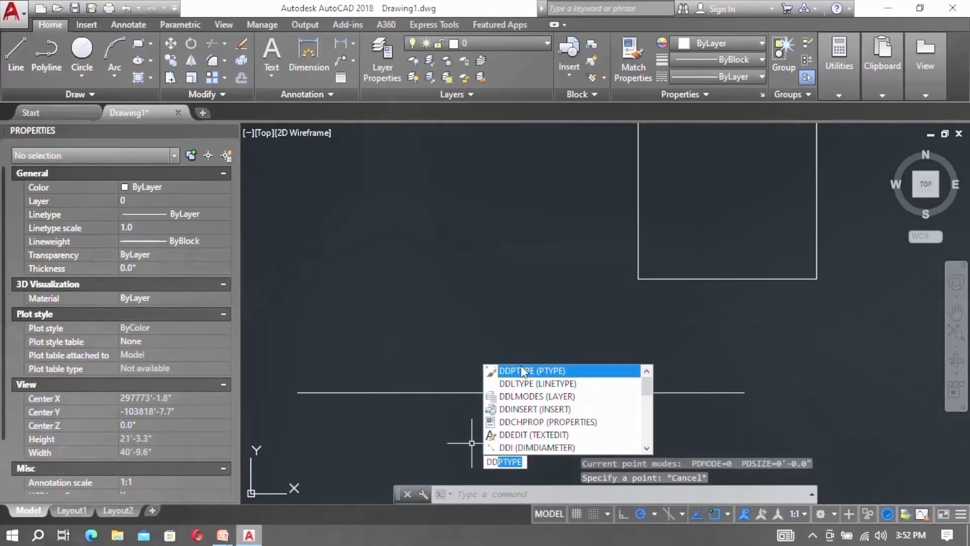
{"action": "left_click", "coordinate": [521, 372]}
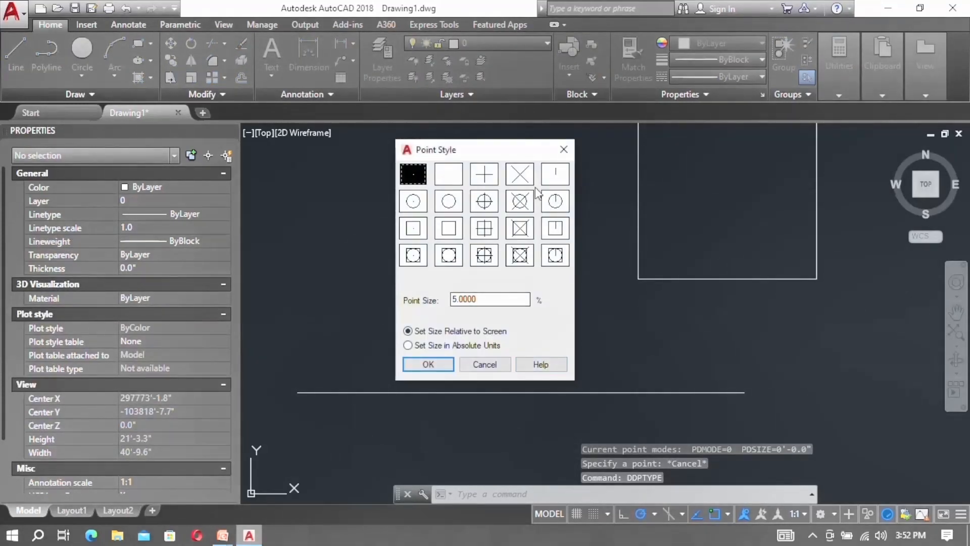
{"action": "left_click", "coordinate": [520, 201]}
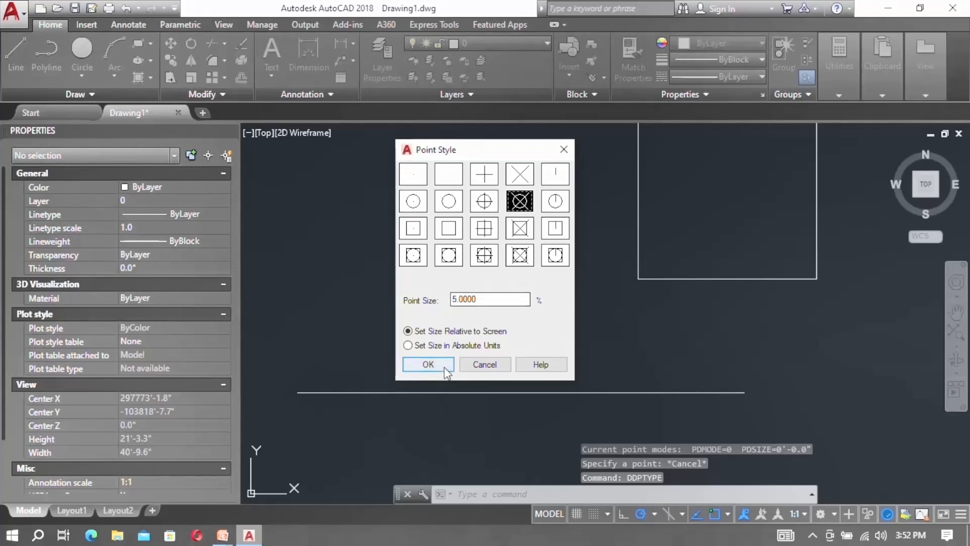
{"action": "left_click", "coordinate": [428, 364]}
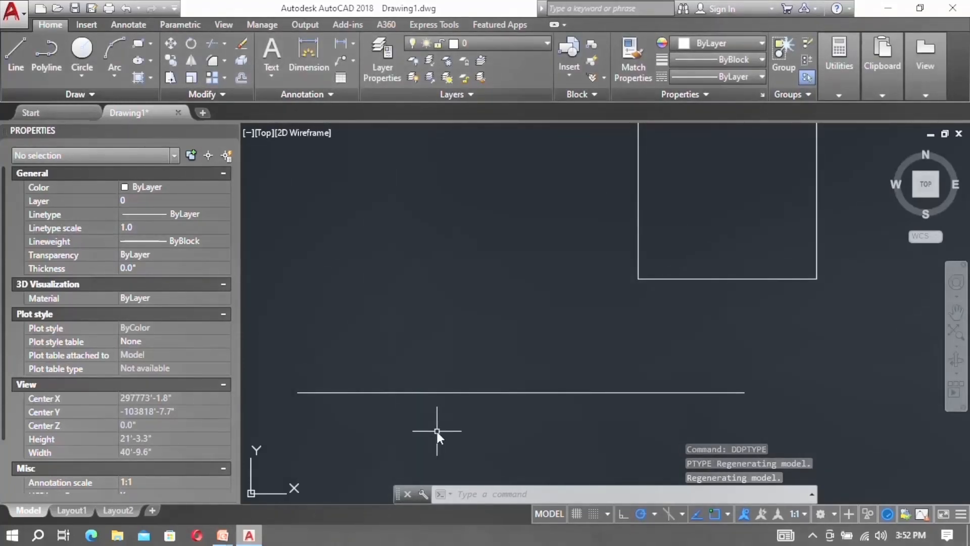
{"action": "type", "text": "DIV"}
{"action": "key", "text": "Return"}
{"action": "key", "text": "Escape"}
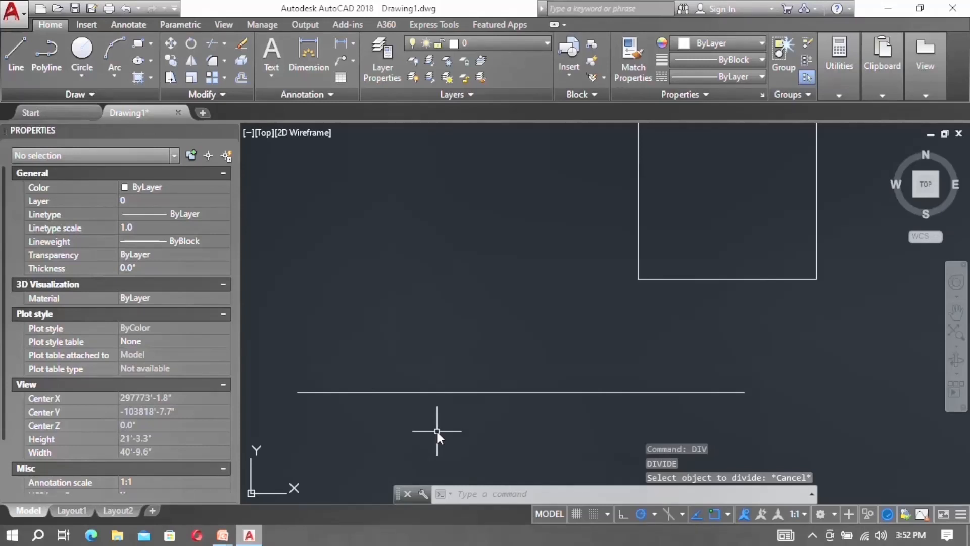
Divide the horizontal line below the square into 5 equal segments
{"action": "type", "text": "div"}
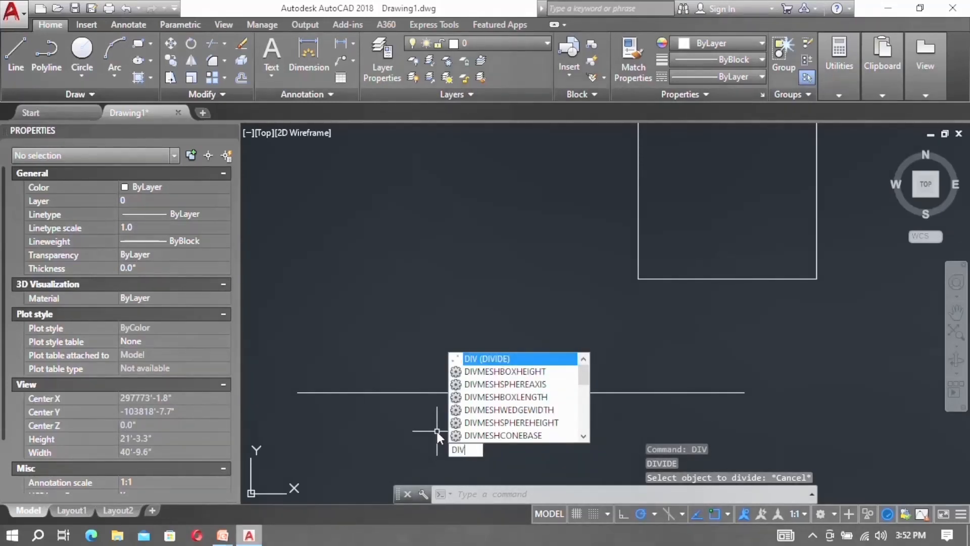
{"action": "key", "text": "Return"}
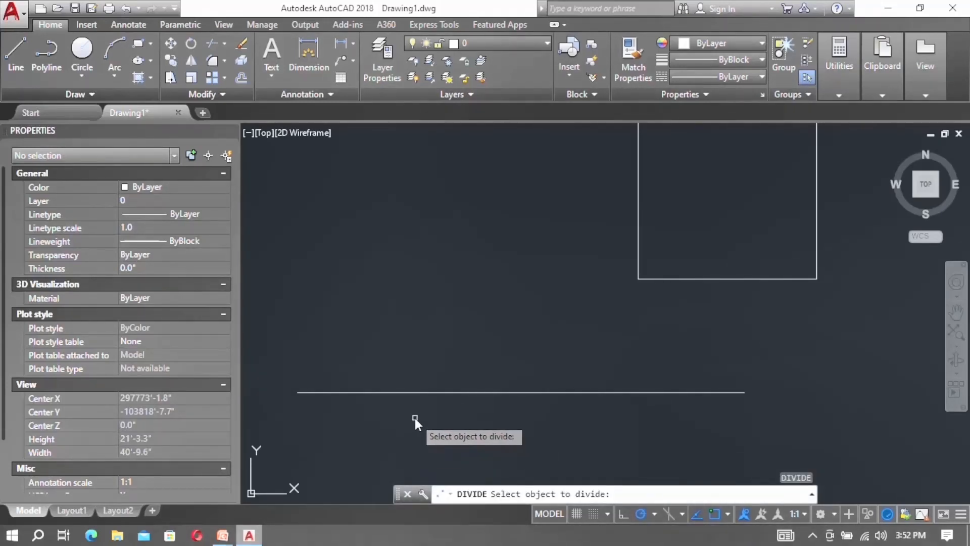
{"action": "left_click", "coordinate": [449, 392]}
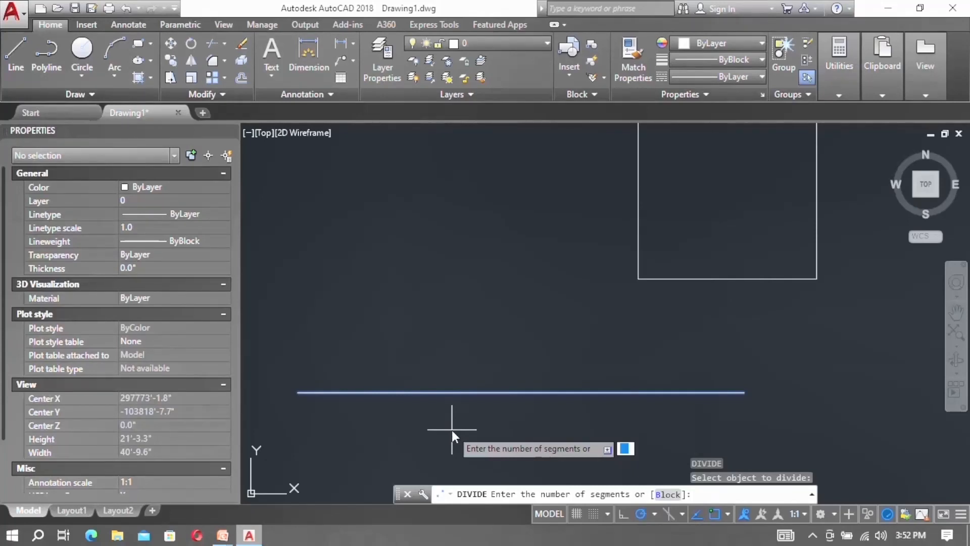
{"action": "type", "text": "5"}
{"action": "key", "text": "Return"}
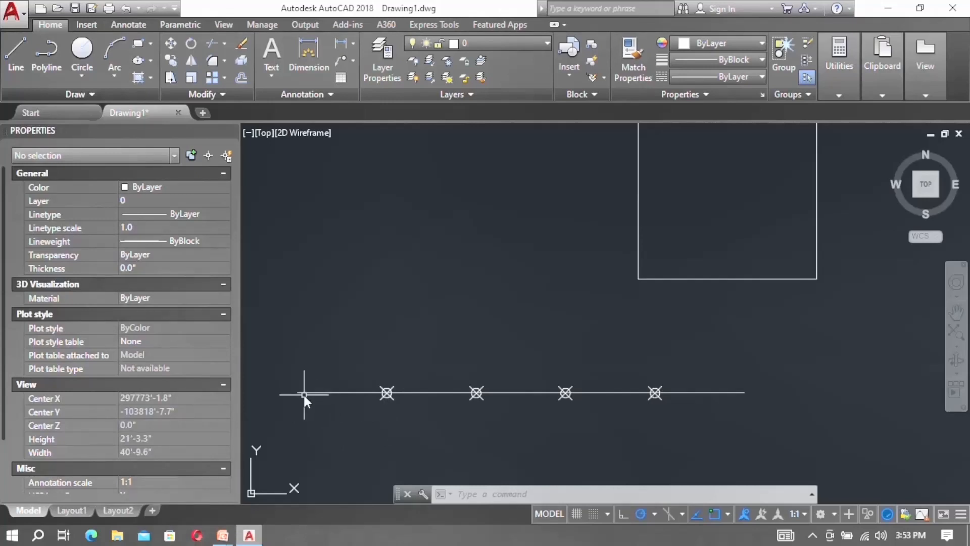
Add linear dimensions above the line for its first two segments, from the left endpoint to the second division point
{"action": "left_click", "coordinate": [341, 43]}
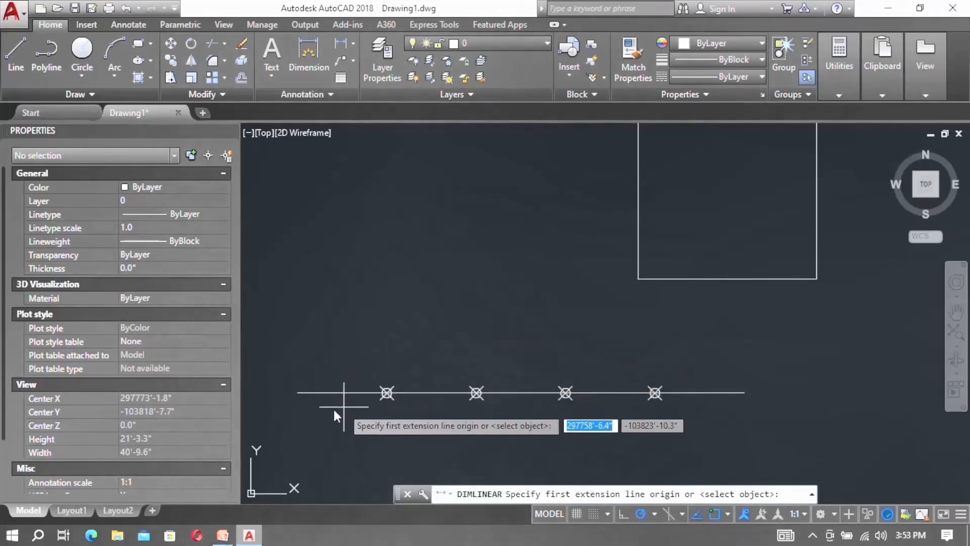
{"action": "left_click", "coordinate": [299, 393]}
{"action": "left_click", "coordinate": [386, 392]}
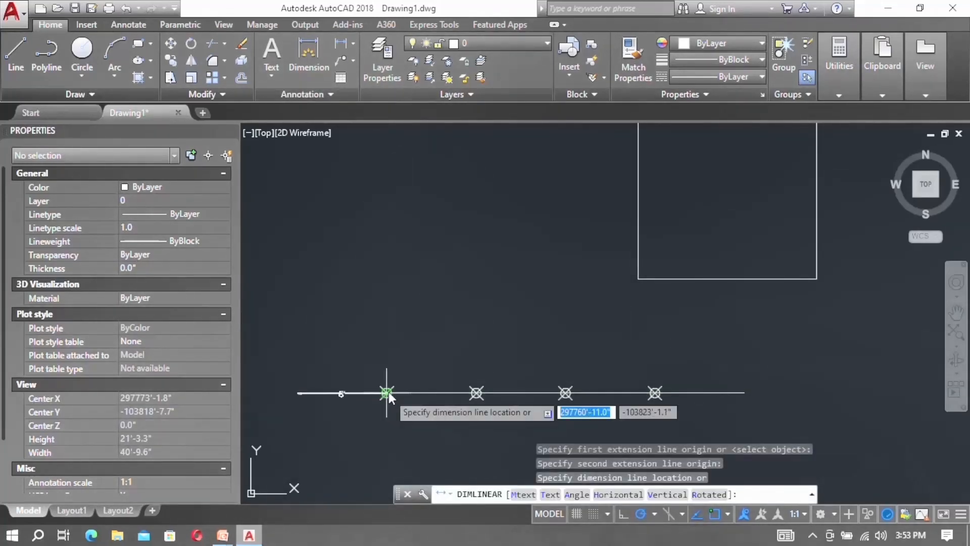
{"action": "left_click", "coordinate": [386, 364]}
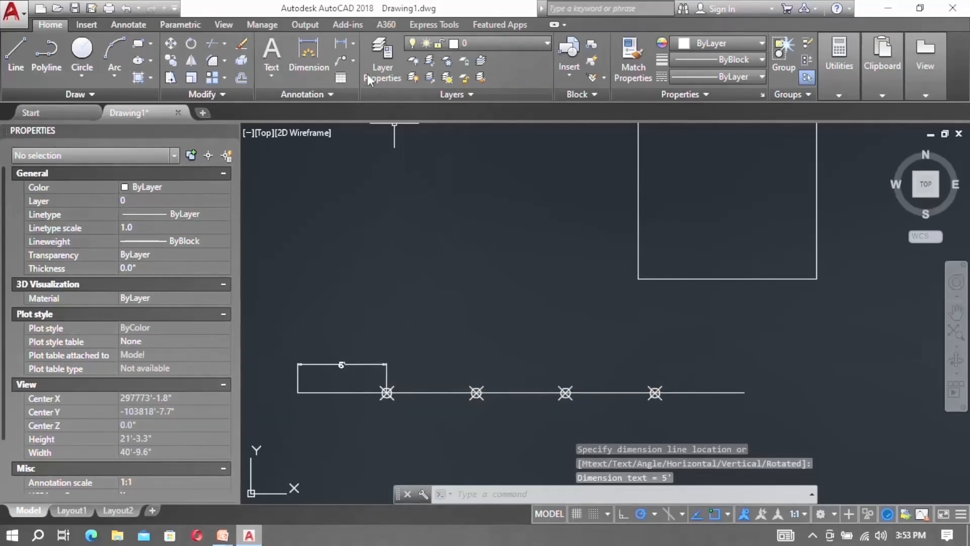
{"action": "left_click", "coordinate": [342, 44]}
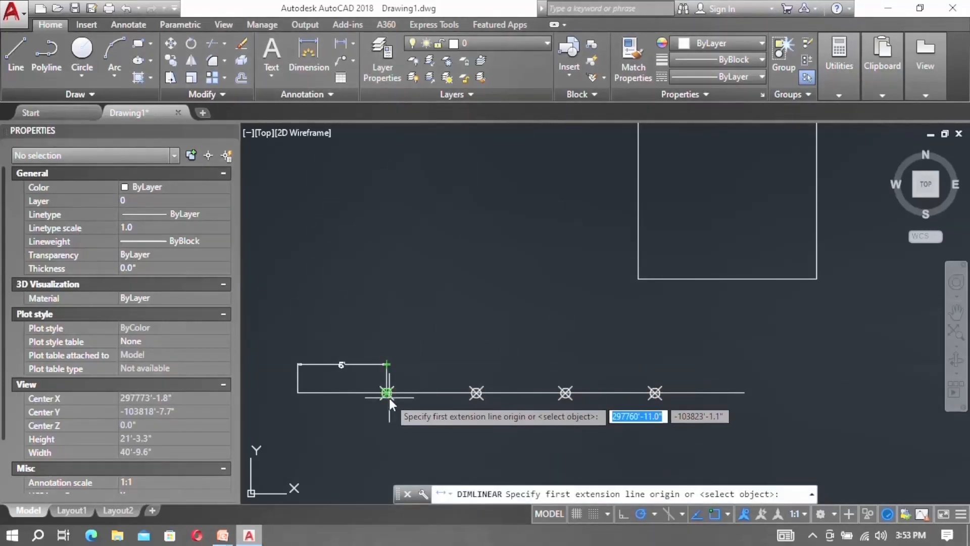
{"action": "left_click", "coordinate": [389, 397]}
{"action": "left_click", "coordinate": [476, 392]}
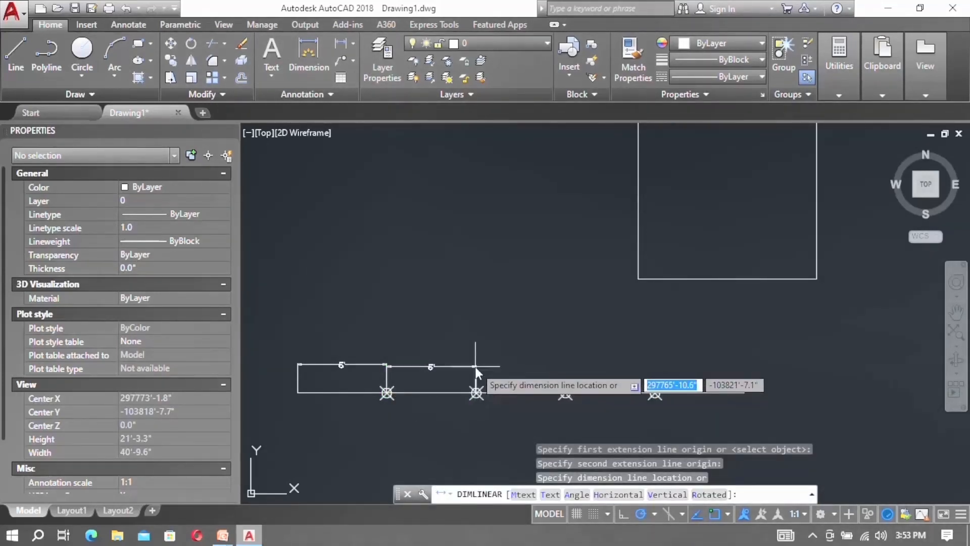
{"action": "left_click", "coordinate": [478, 366]}
{"action": "scroll", "coordinate": [434, 383], "scroll_direction": "up", "scroll_amount": 2}
{"action": "scroll", "coordinate": [435, 383], "scroll_direction": "down", "scroll_amount": 2}
Add a linear dimension below the line spanning its full length from end to end
{"action": "left_click", "coordinate": [342, 44]}
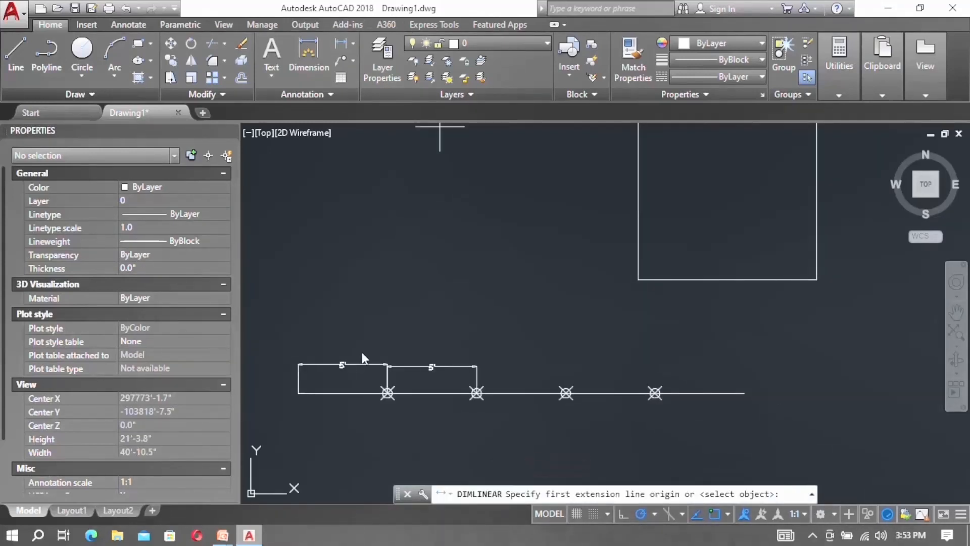
{"action": "left_click", "coordinate": [304, 397]}
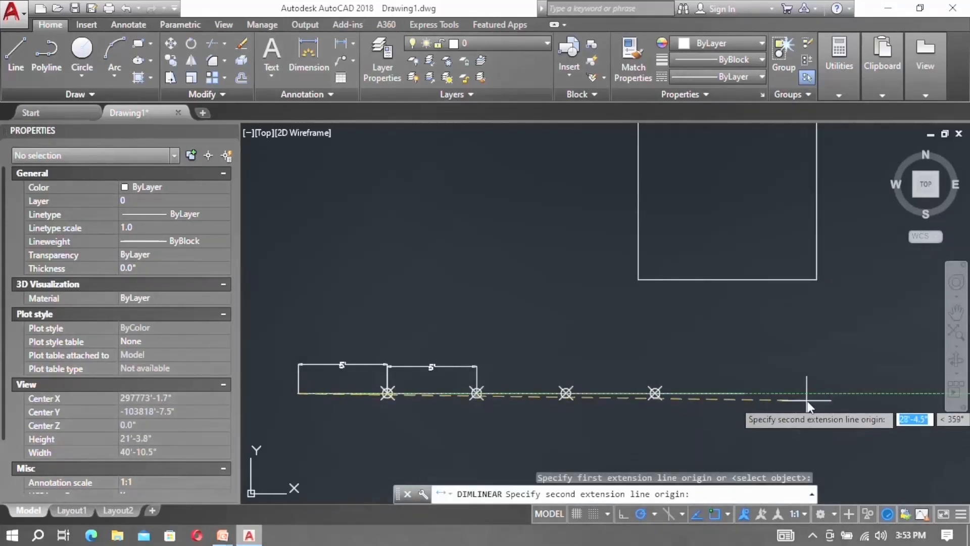
{"action": "left_click", "coordinate": [737, 393]}
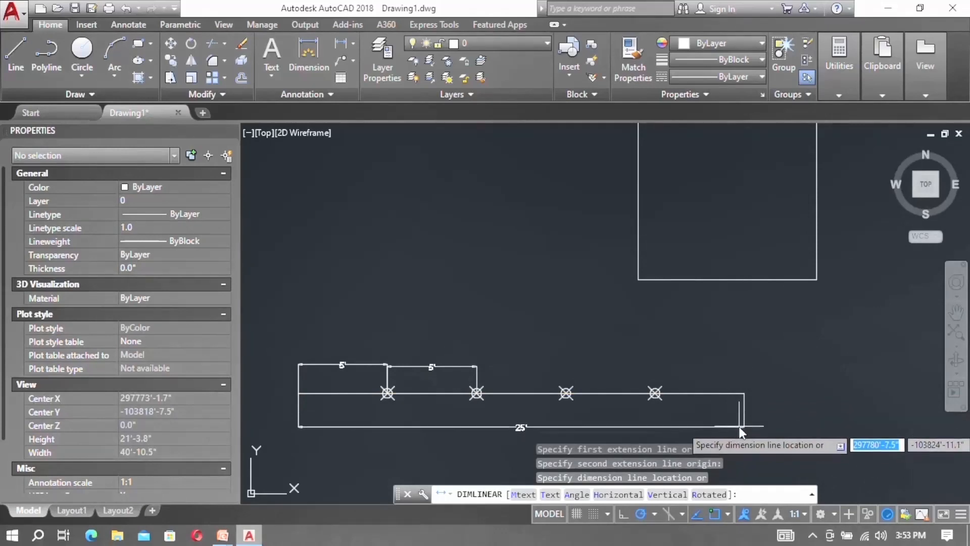
{"action": "left_click", "coordinate": [421, 425]}
{"action": "scroll", "coordinate": [421, 416], "scroll_direction": "up", "scroll_amount": 2}
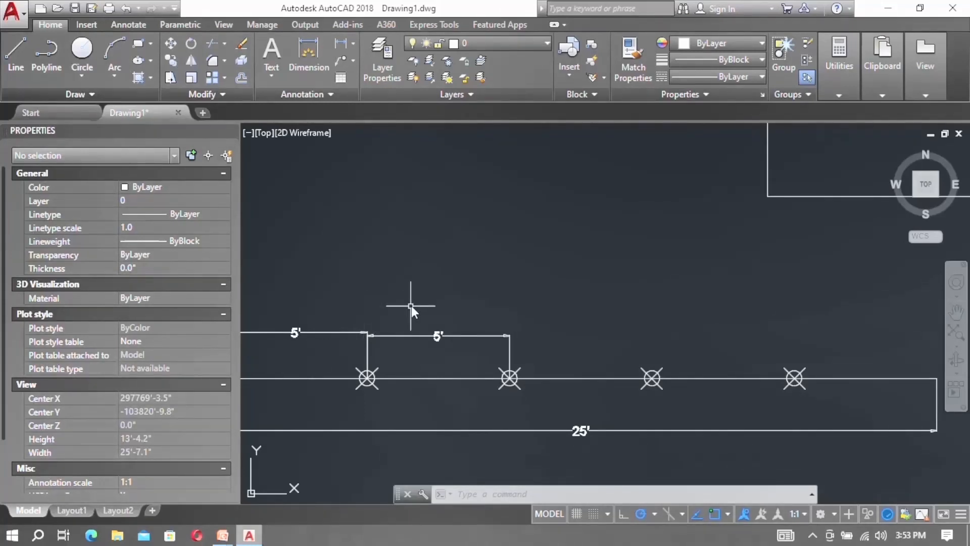
{"action": "scroll", "coordinate": [411, 305], "scroll_direction": "down", "scroll_amount": 4}
{"action": "scroll", "coordinate": [437, 262], "scroll_direction": "up", "scroll_amount": 2}
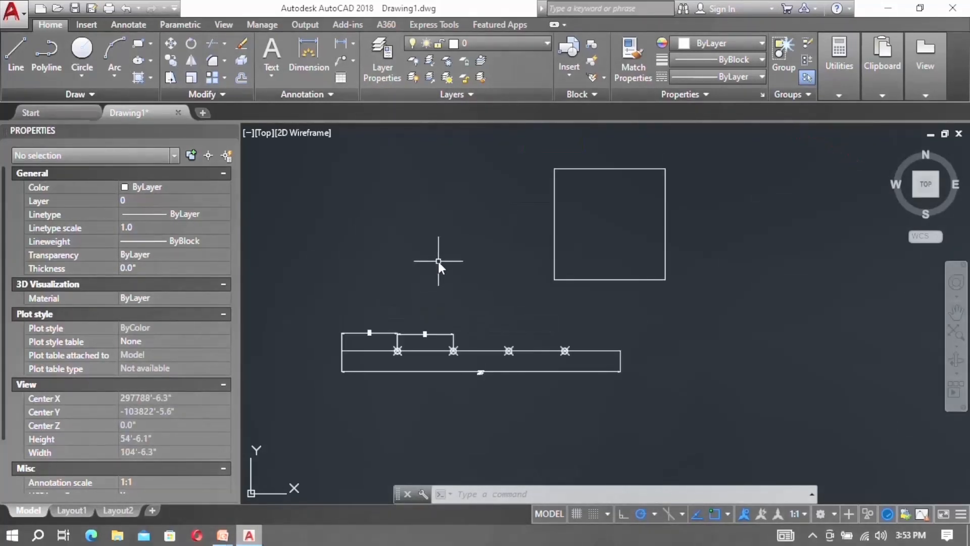